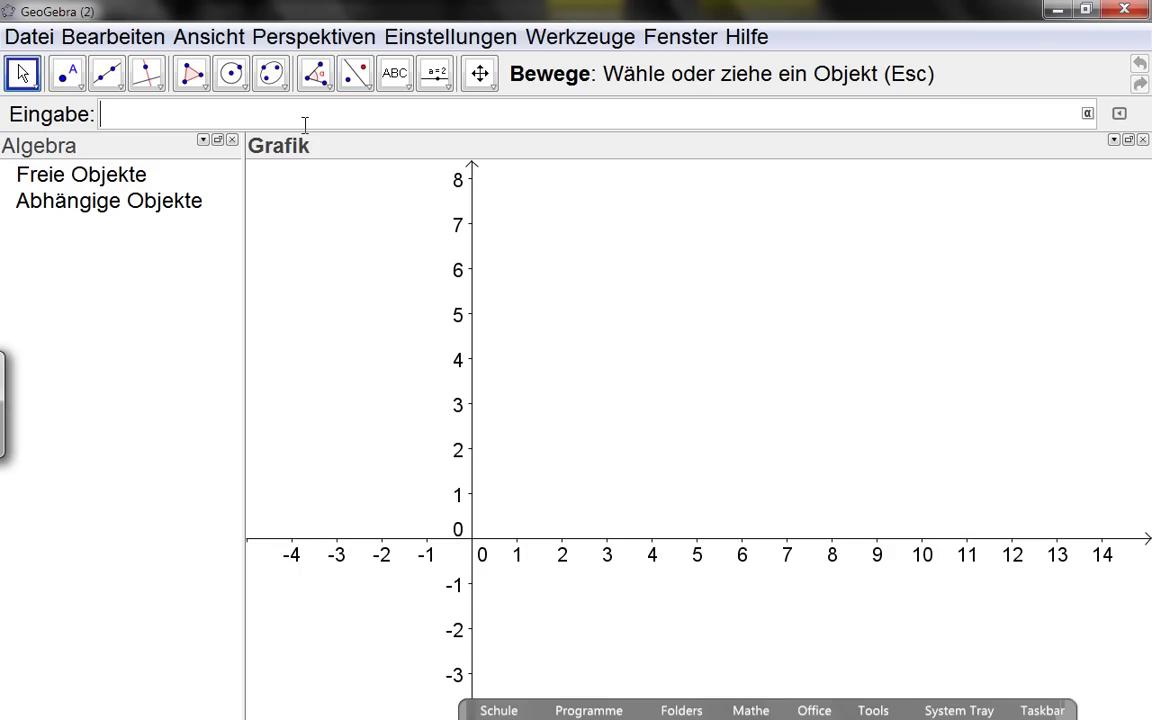
Plot the cost function 1/5x^3-6x^2+290x+200.
{"action": "type", "text": "1/5x^3"}
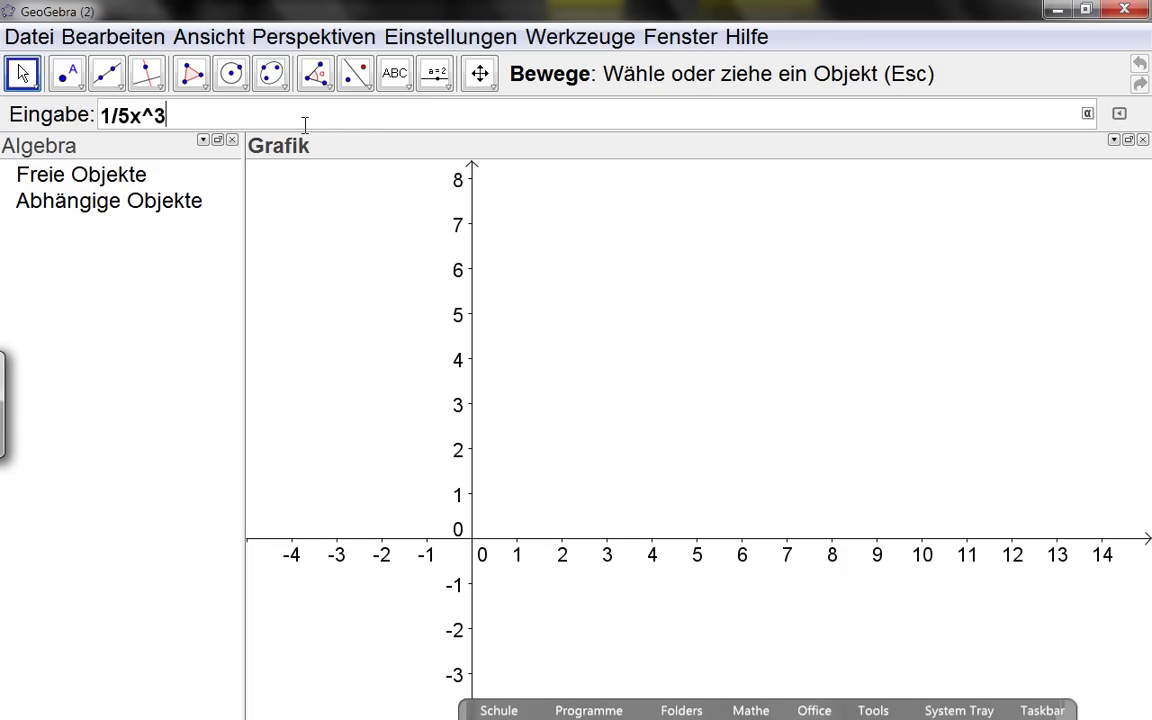
{"action": "type", "text": "-6x^2+290x"}
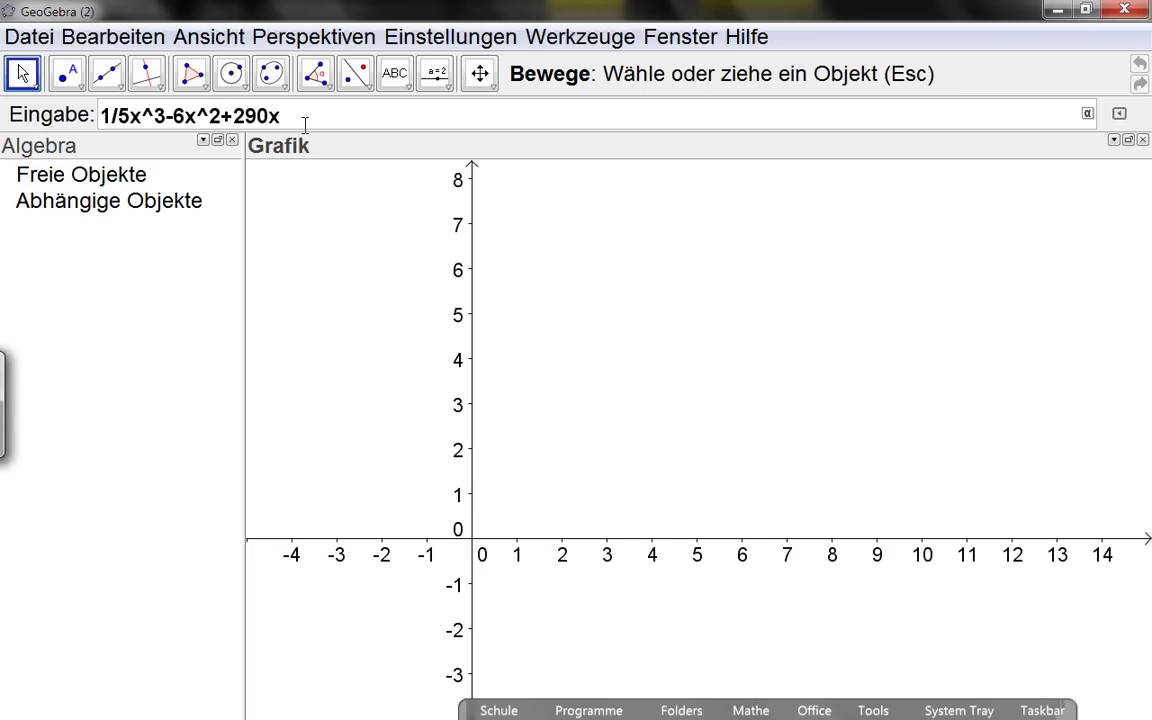
{"action": "type", "text": "+200"}
{"action": "left_click_drag", "start_coordinate": [329, 116], "coordinate": [72, 118]}
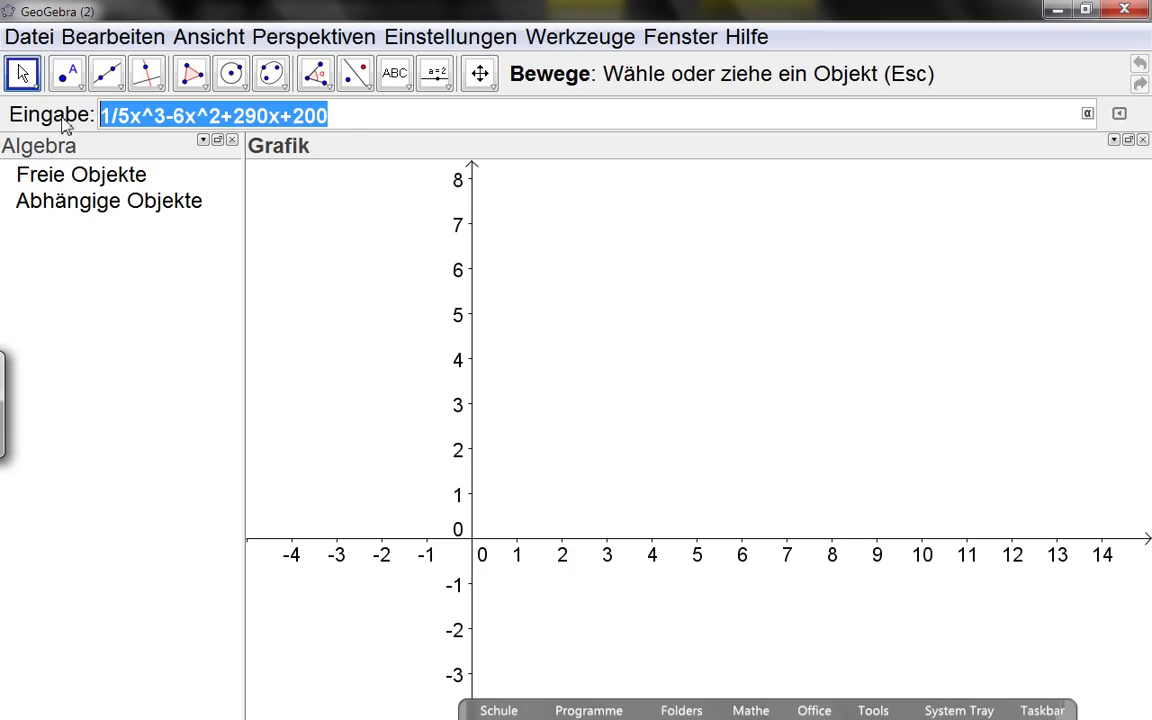
{"action": "left_click", "coordinate": [414, 119]}
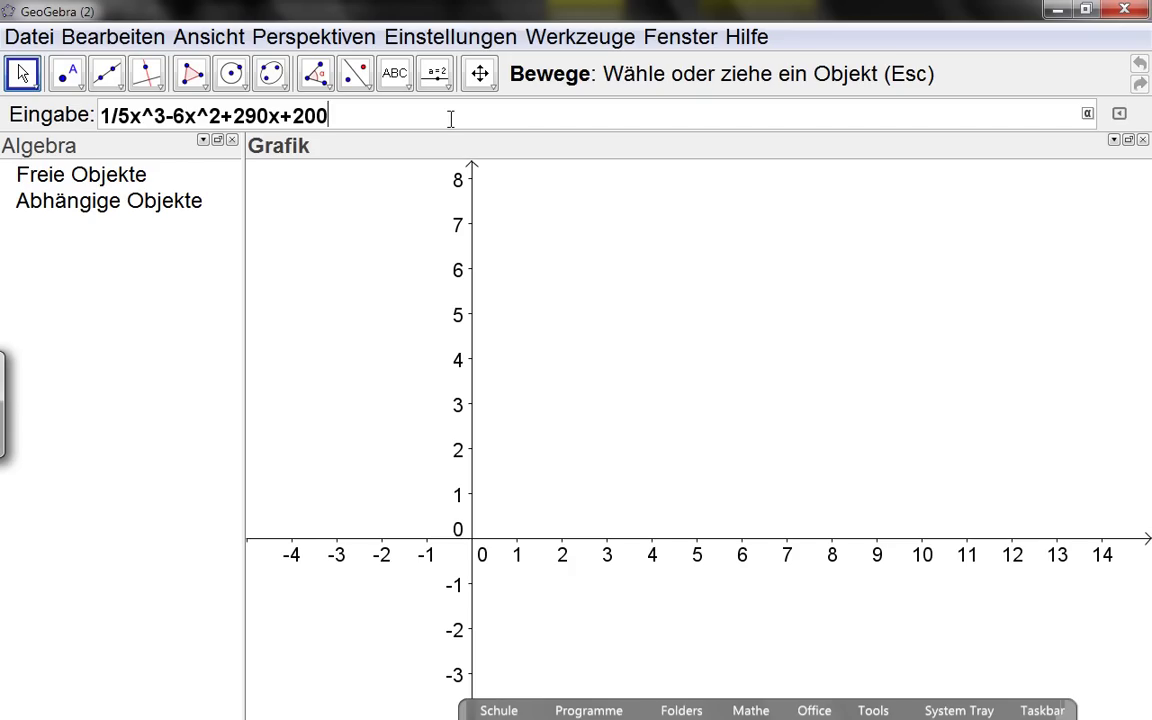
{"action": "key", "text": "Return"}
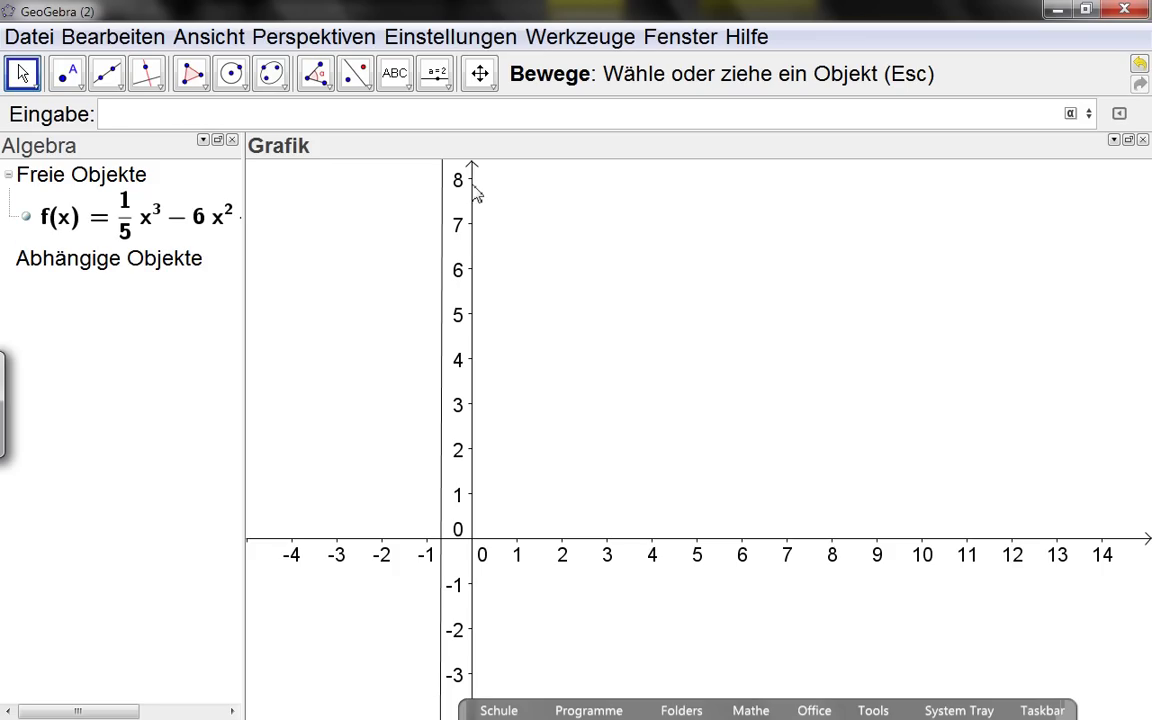
Rescale and shift the coordinate system so the cubic curve shows up to about x = 28 and y = 8000.
{"action": "left_click_drag", "start_coordinate": [475, 190], "coordinate": [475, 463]}
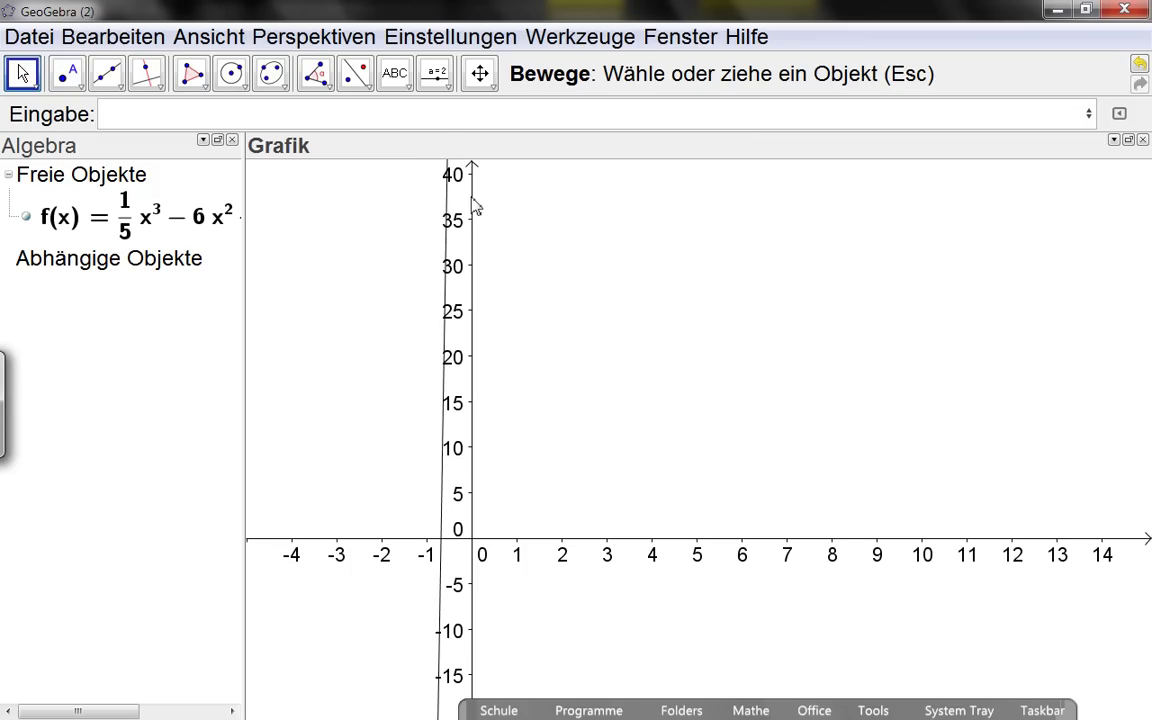
{"action": "left_click_drag", "start_coordinate": [473, 167], "coordinate": [480, 532]}
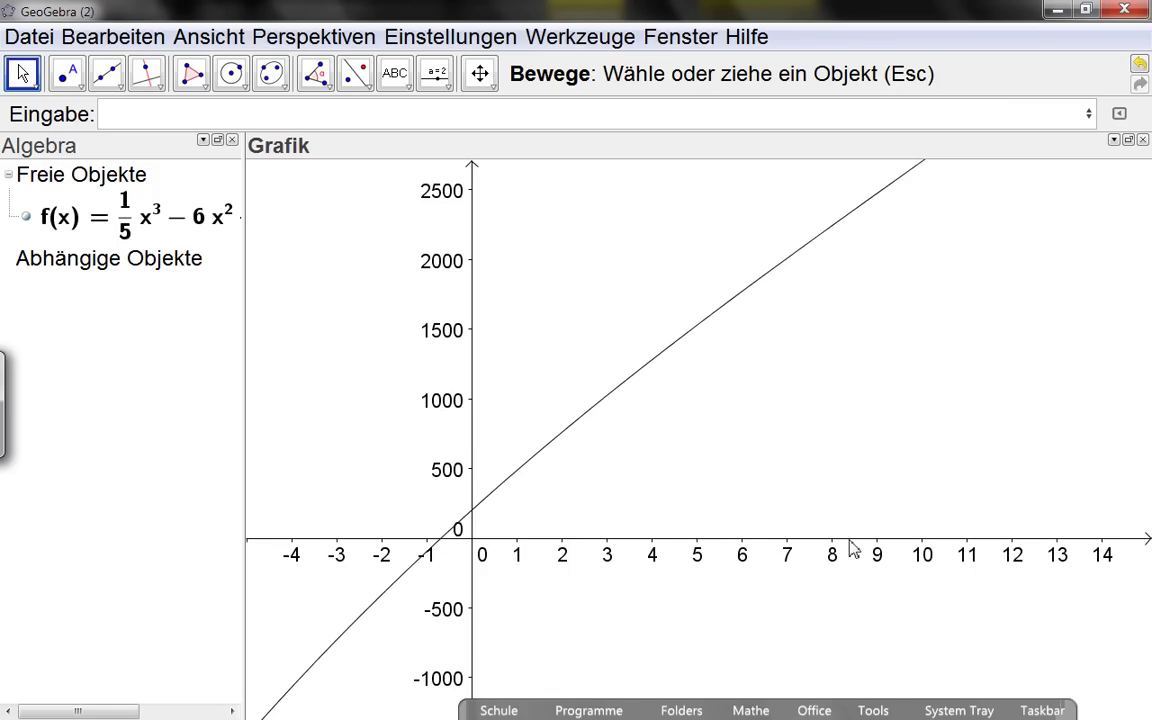
{"action": "mouse_move", "coordinate": [851, 545]}
{"action": "left_mouse_down"}
{"action": "mouse_move", "coordinate": [710, 543]}
{"action": "mouse_move", "coordinate": [830, 543]}
{"action": "left_mouse_up"}
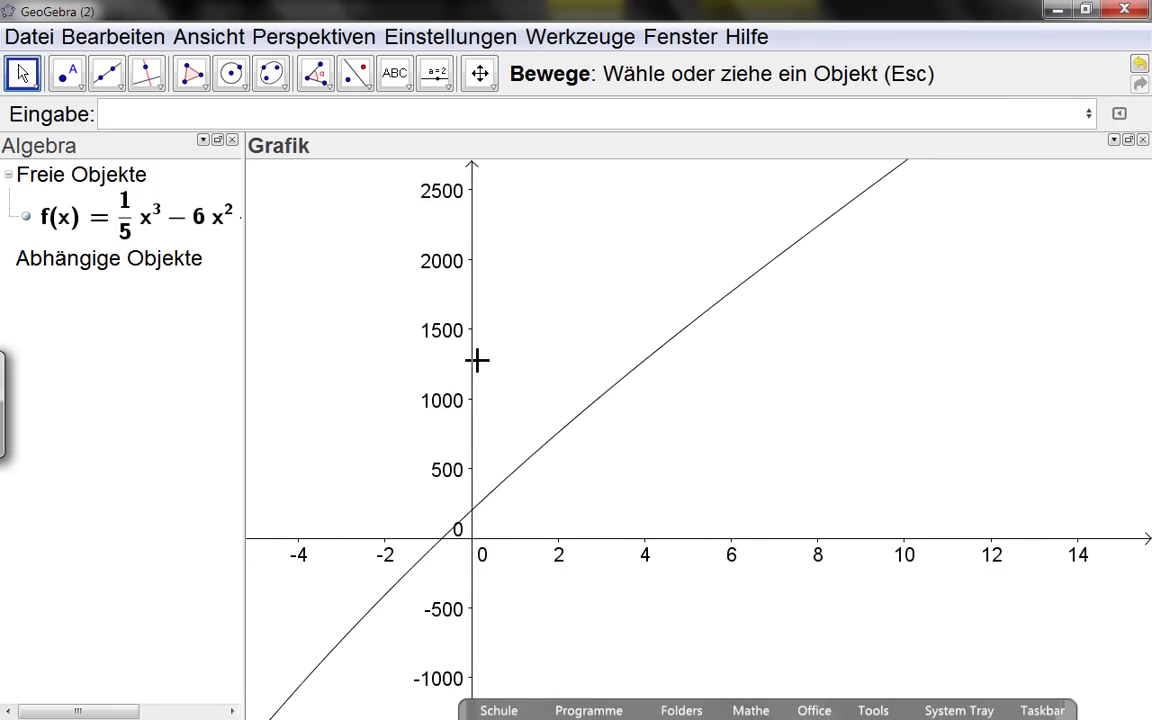
{"action": "left_click_drag", "start_coordinate": [476, 368], "coordinate": [472, 444]}
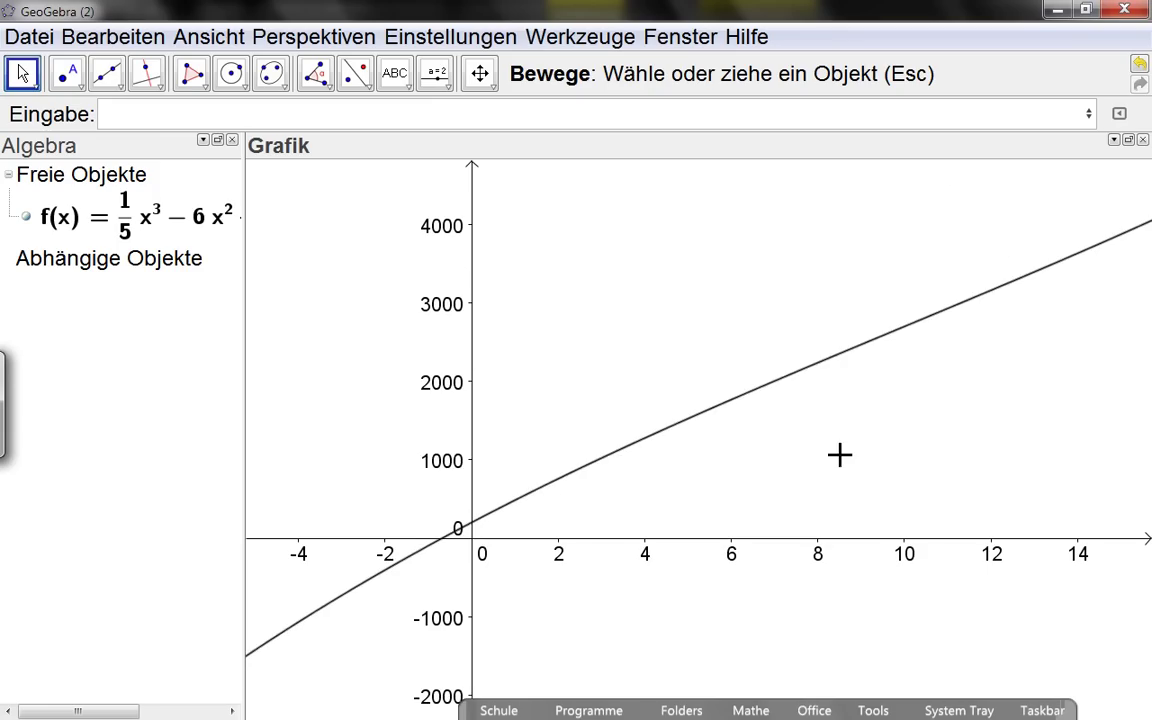
{"action": "left_click_drag", "start_coordinate": [905, 548], "coordinate": [805, 627]}
{"action": "left_click_drag", "start_coordinate": [930, 637], "coordinate": [715, 637]}
{"action": "left_click_drag", "start_coordinate": [360, 447], "coordinate": [358, 524]}
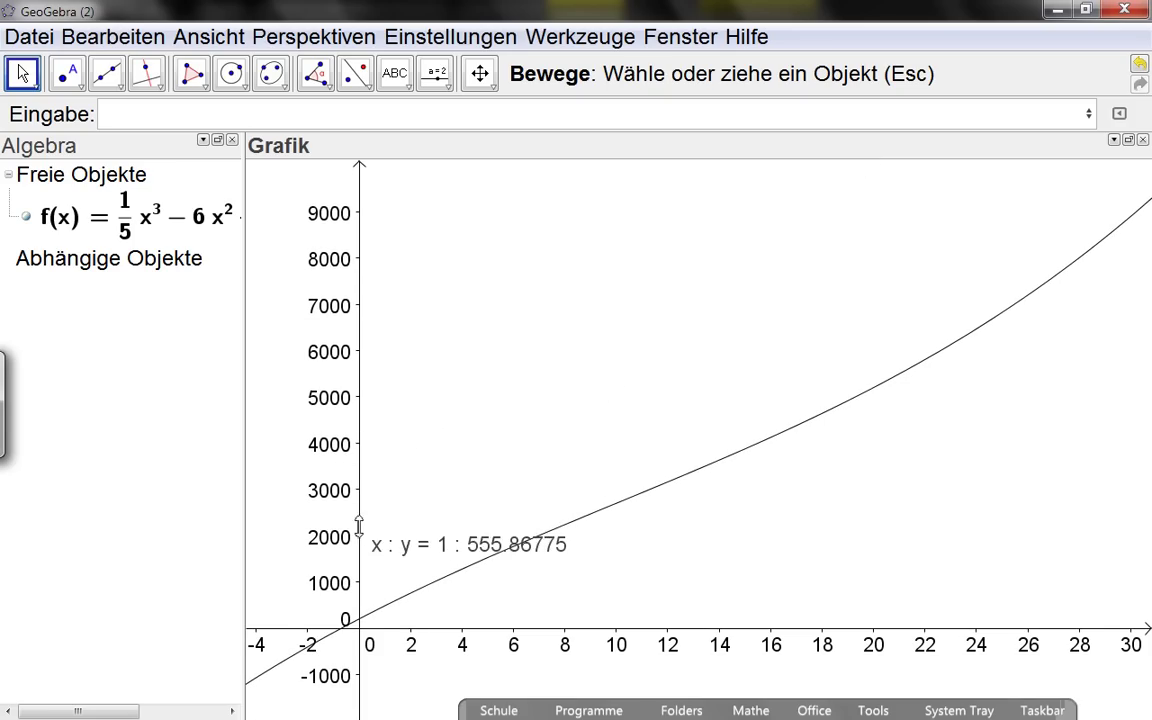
{"action": "left_click_drag", "start_coordinate": [751, 550], "coordinate": [792, 492]}
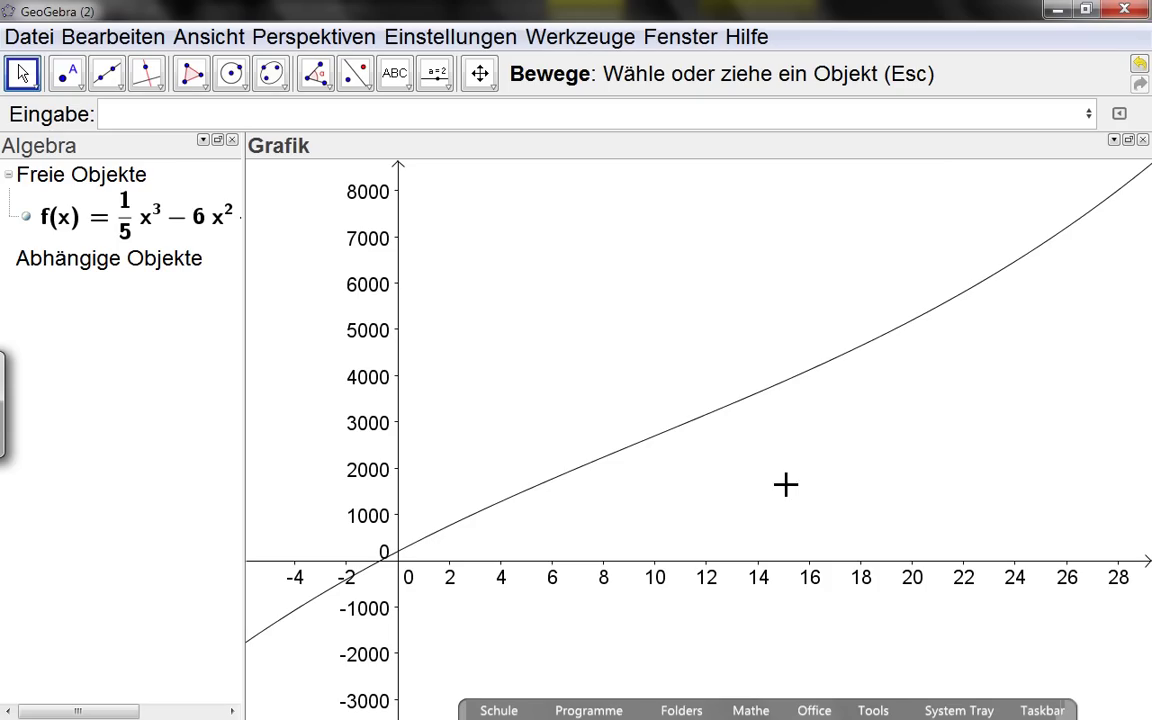
Insert the Funktion command template with function, start value and end value into the input line.
{"action": "left_click", "coordinate": [133, 114]}
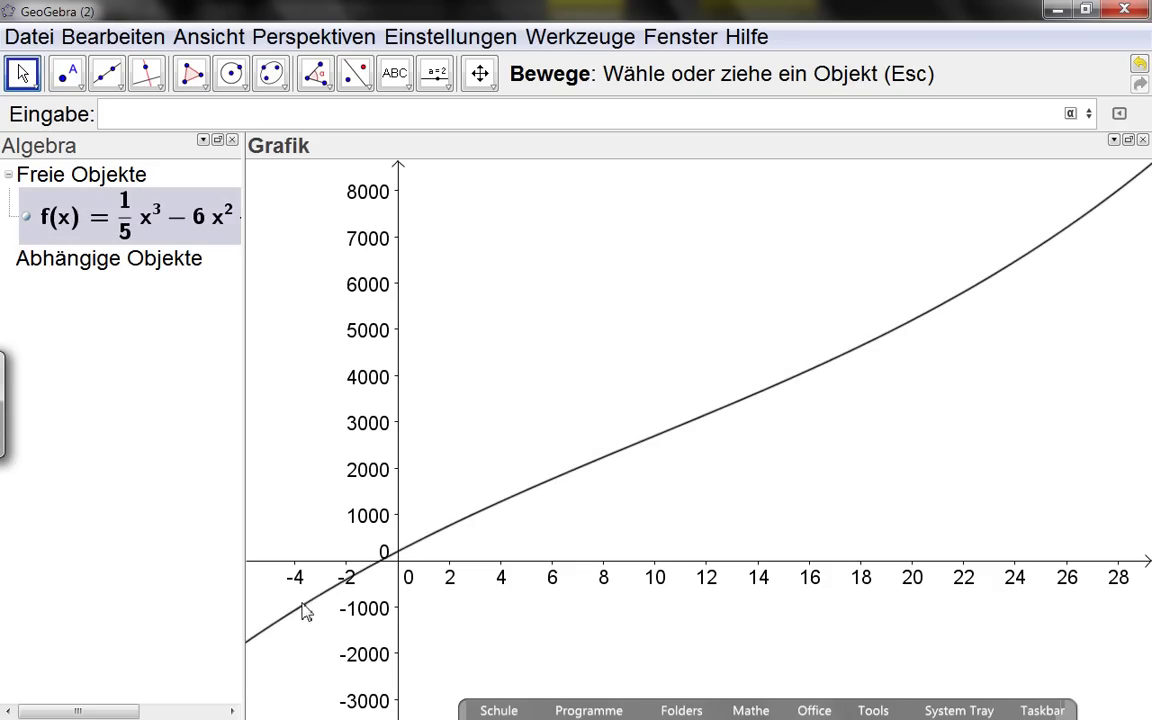
{"action": "type", "text": "Funt"}
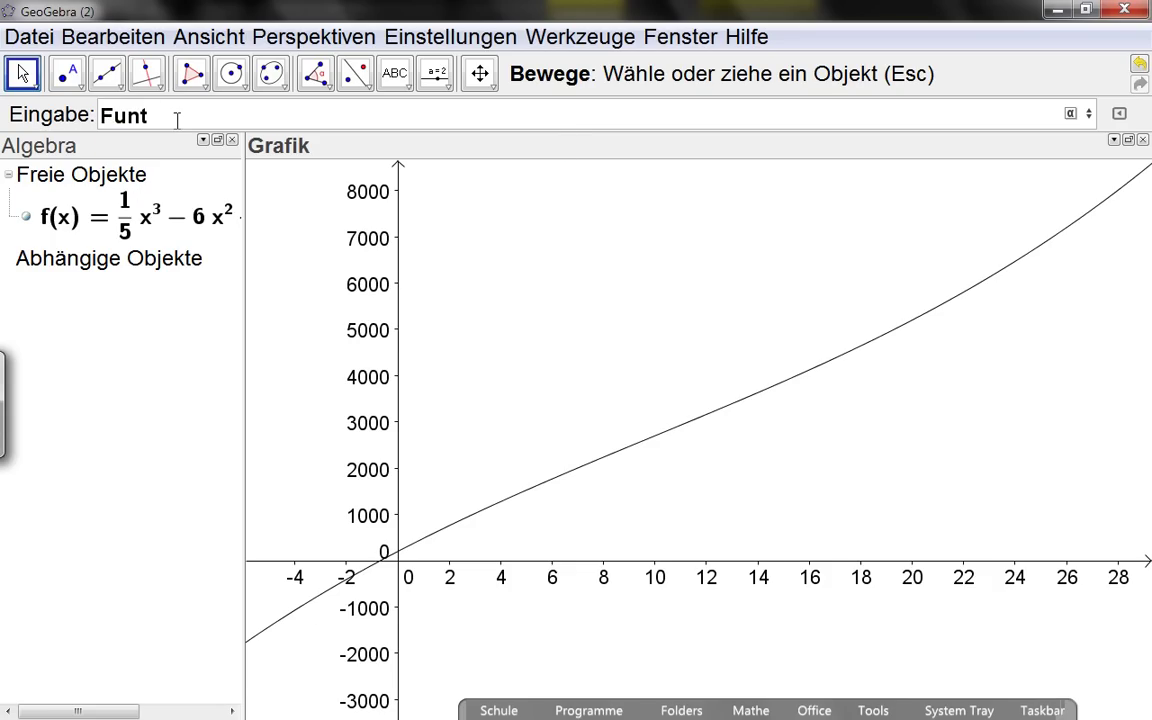
{"action": "key", "text": "BackSpace"}
{"action": "type", "text": "ktio"}
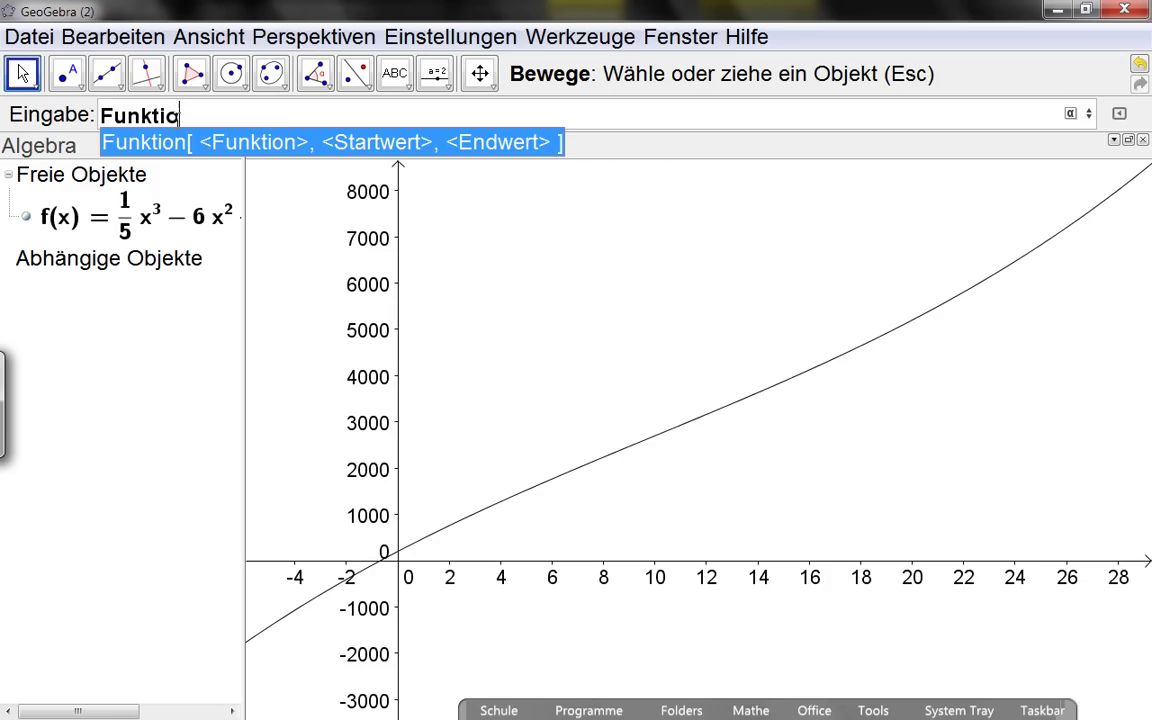
{"action": "type", "text": "n["}
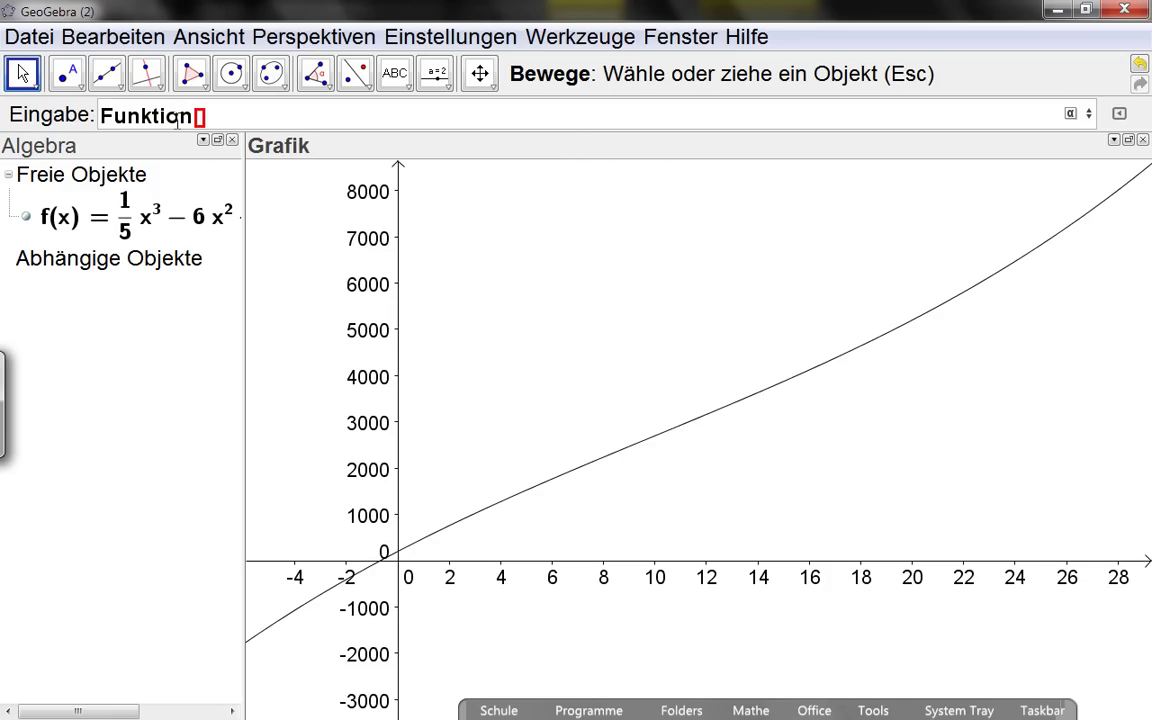
{"action": "key", "text": "BackSpace"}
{"action": "key", "text": "BackSpace"}
{"action": "type", "text": "n"}
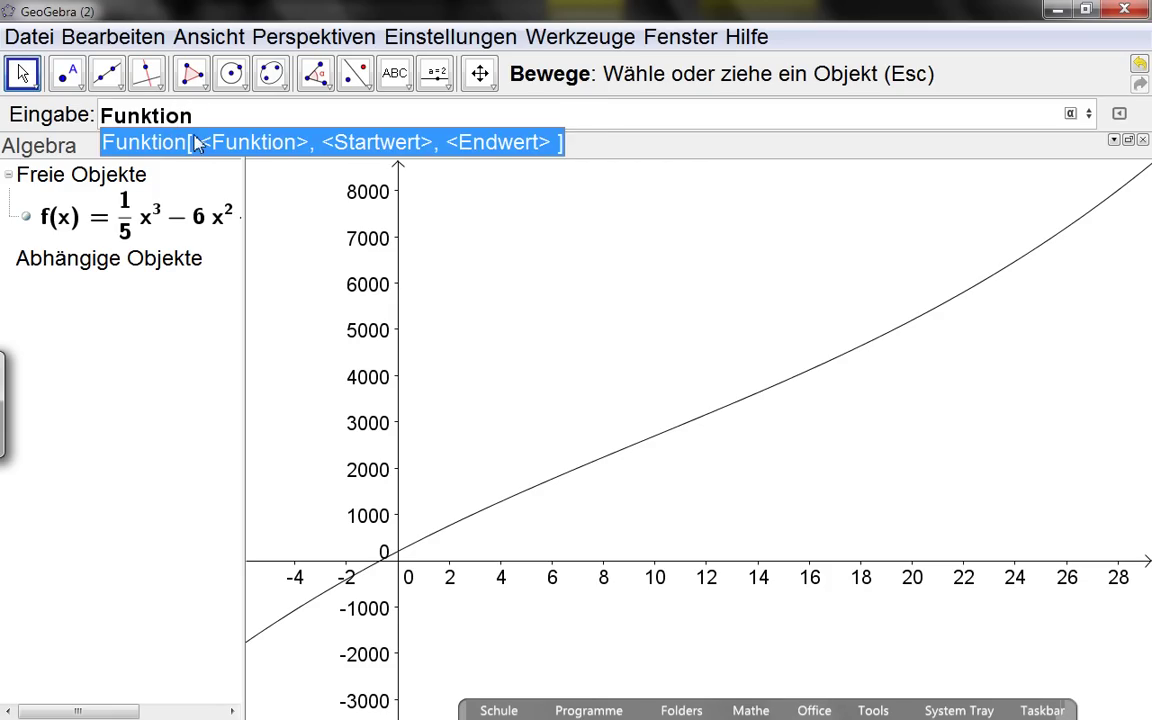
{"action": "left_click", "coordinate": [195, 142]}
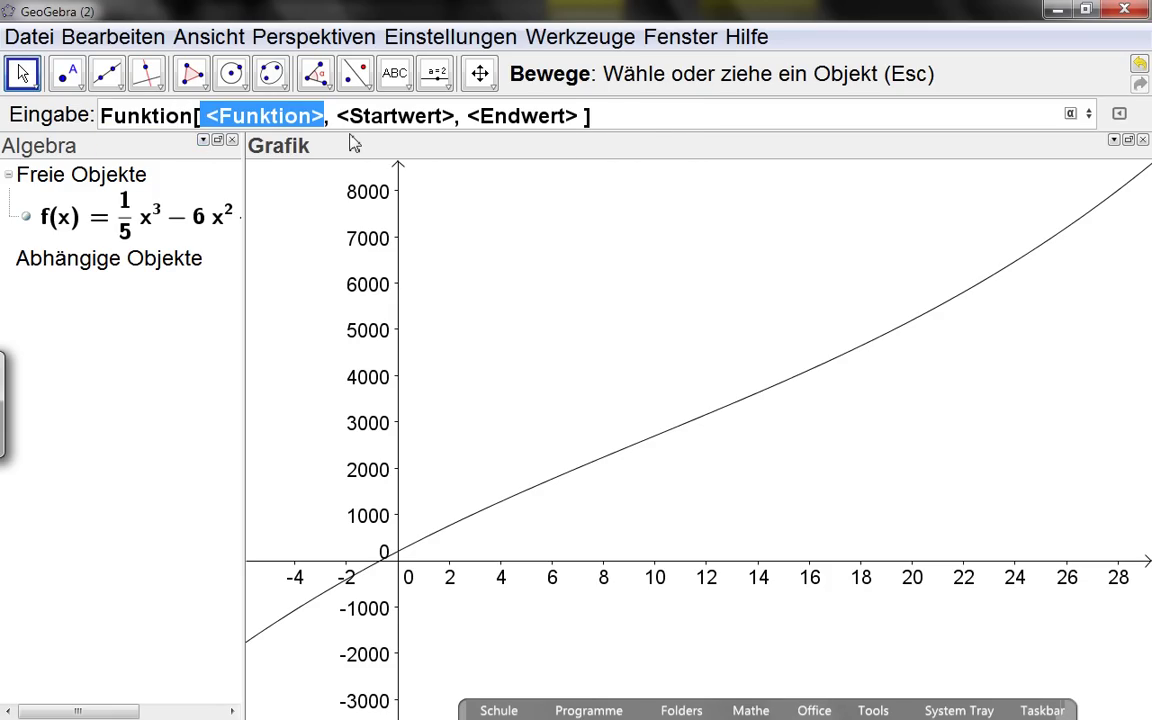
Create a restricted copy of f with start value 0 and end value 10000.
{"action": "type", "text": "f"}
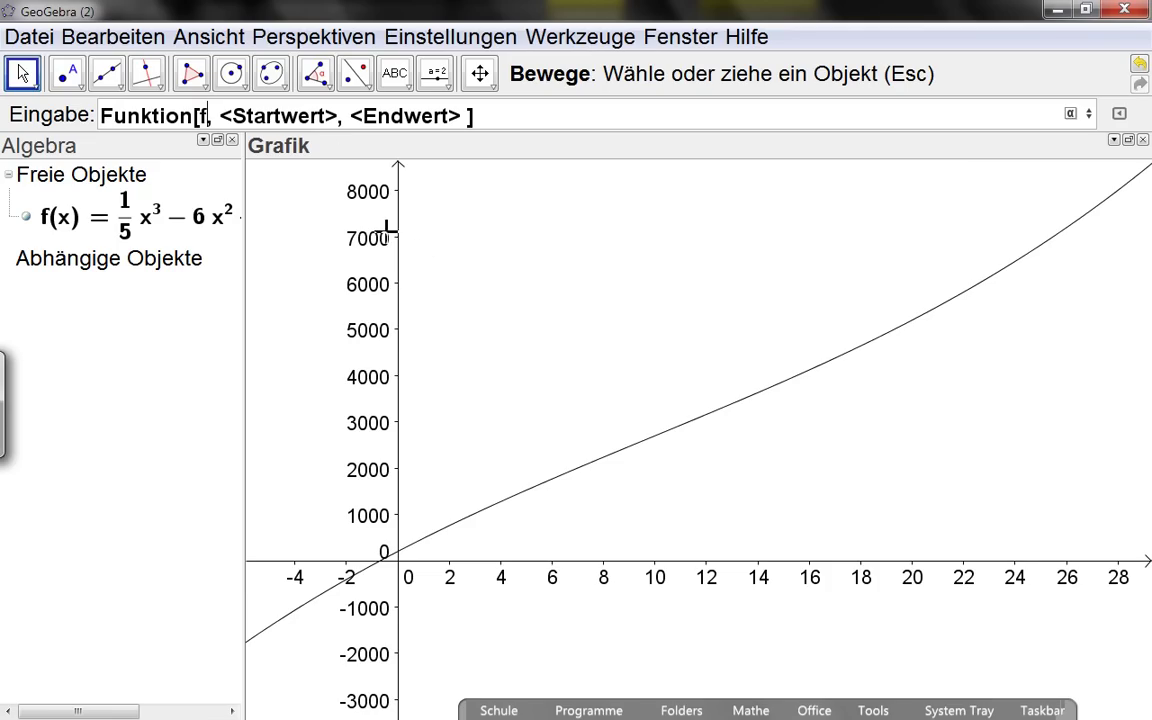
{"action": "left_click", "coordinate": [249, 116]}
{"action": "type", "text": "0"}
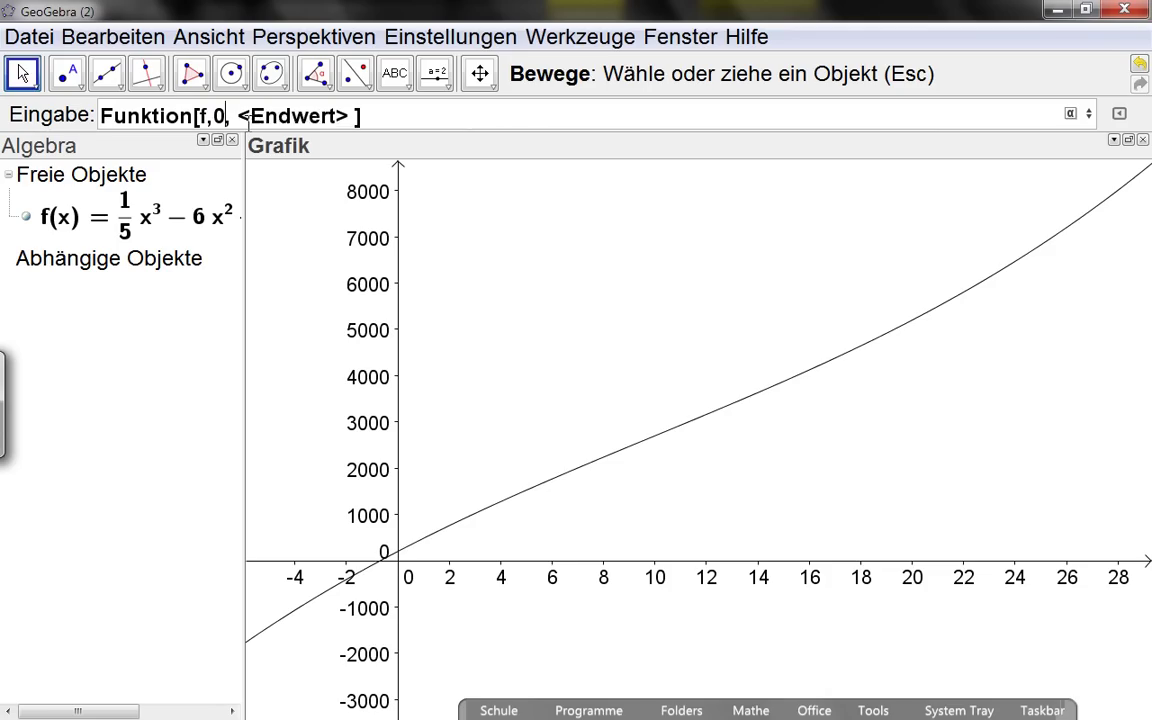
{"action": "left_click", "coordinate": [249, 116]}
{"action": "type", "text": "10000"}
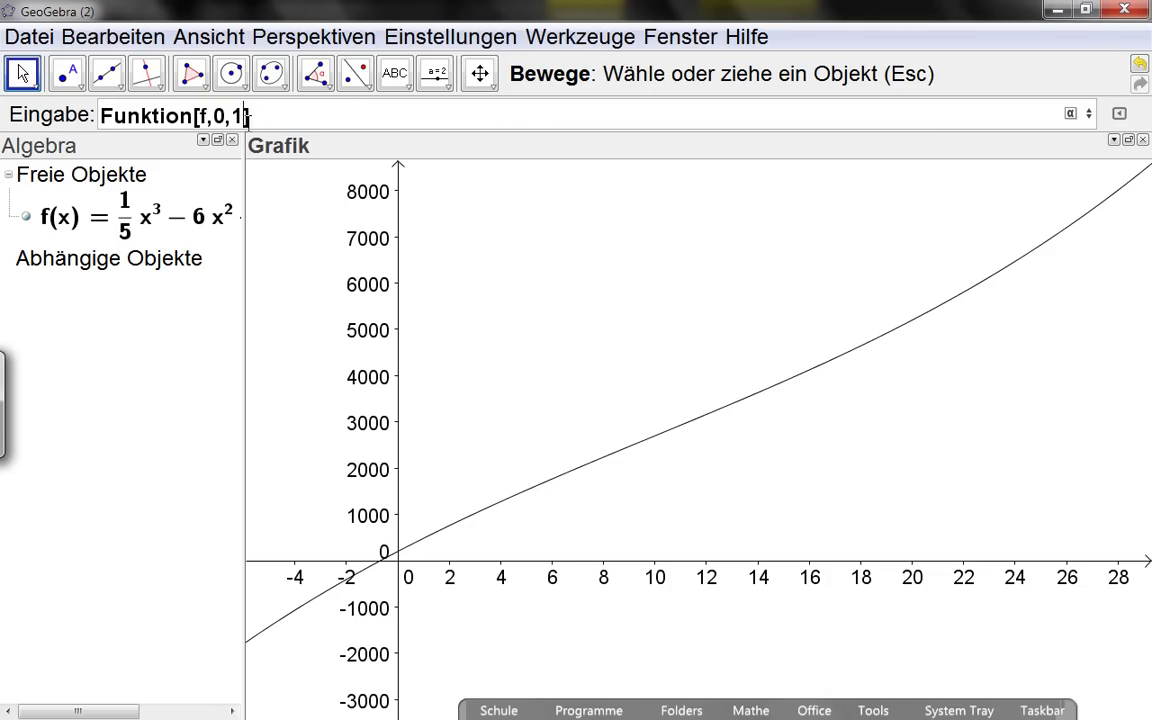
{"action": "key", "text": "Return"}
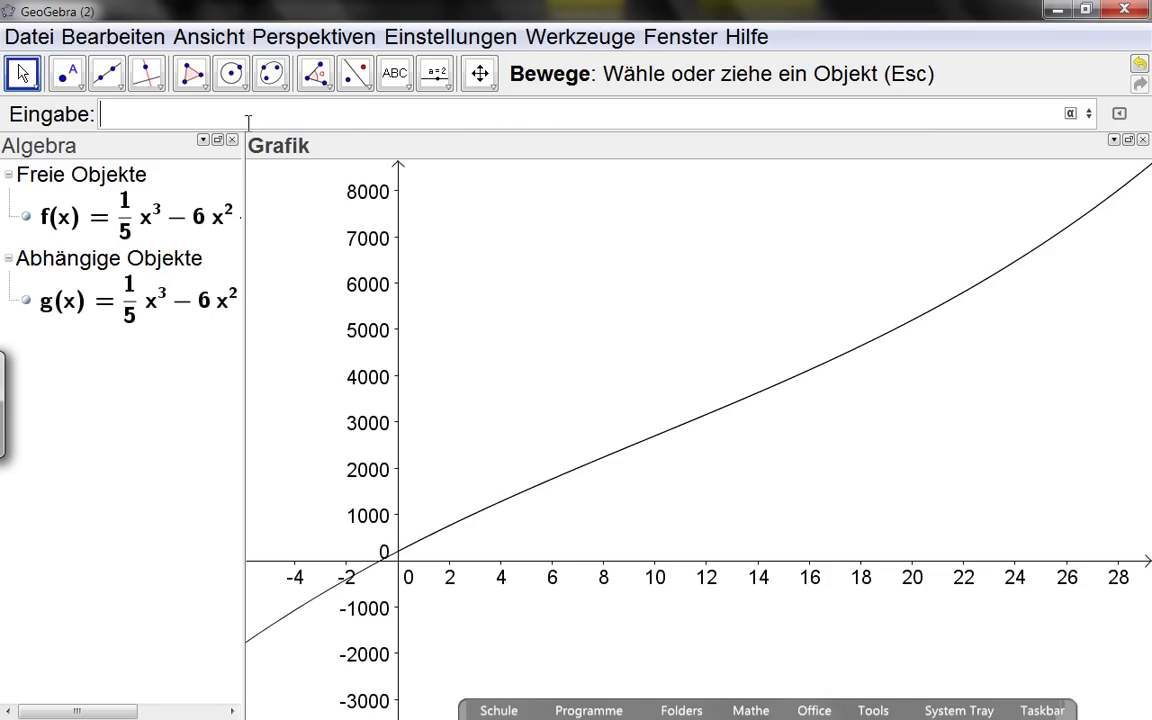
Widen the Algebra view to fit the full equations and hide the original function f.
{"action": "left_click_drag", "start_coordinate": [246, 241], "coordinate": [434, 240]}
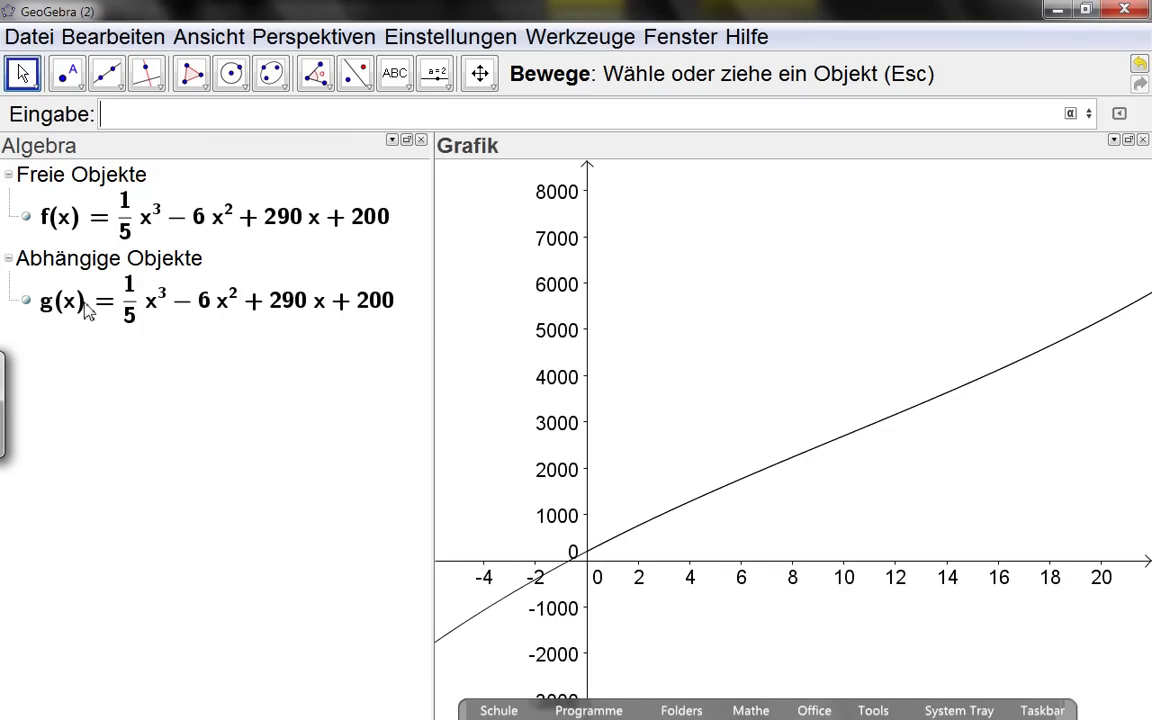
{"action": "mouse_move", "coordinate": [85, 306]}
{"action": "left_click", "coordinate": [26, 217]}
{"action": "left_click_drag", "start_coordinate": [669, 377], "coordinate": [638, 378]}
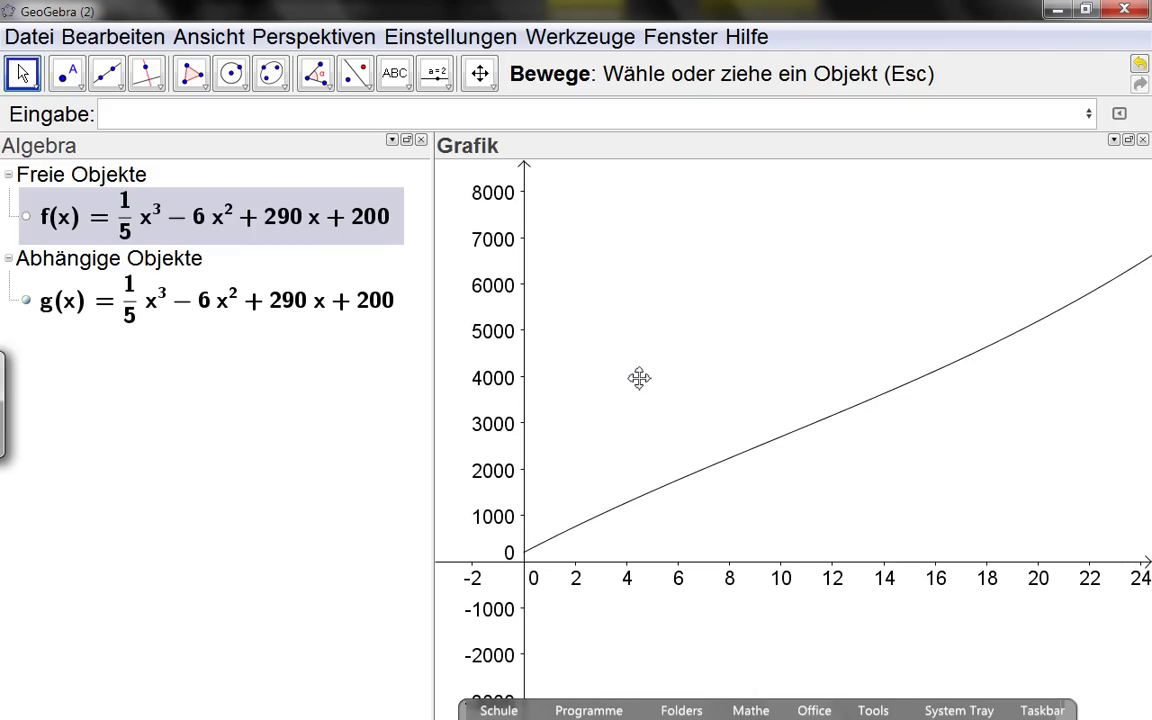
{"action": "left_click_drag", "start_coordinate": [430, 403], "coordinate": [411, 403]}
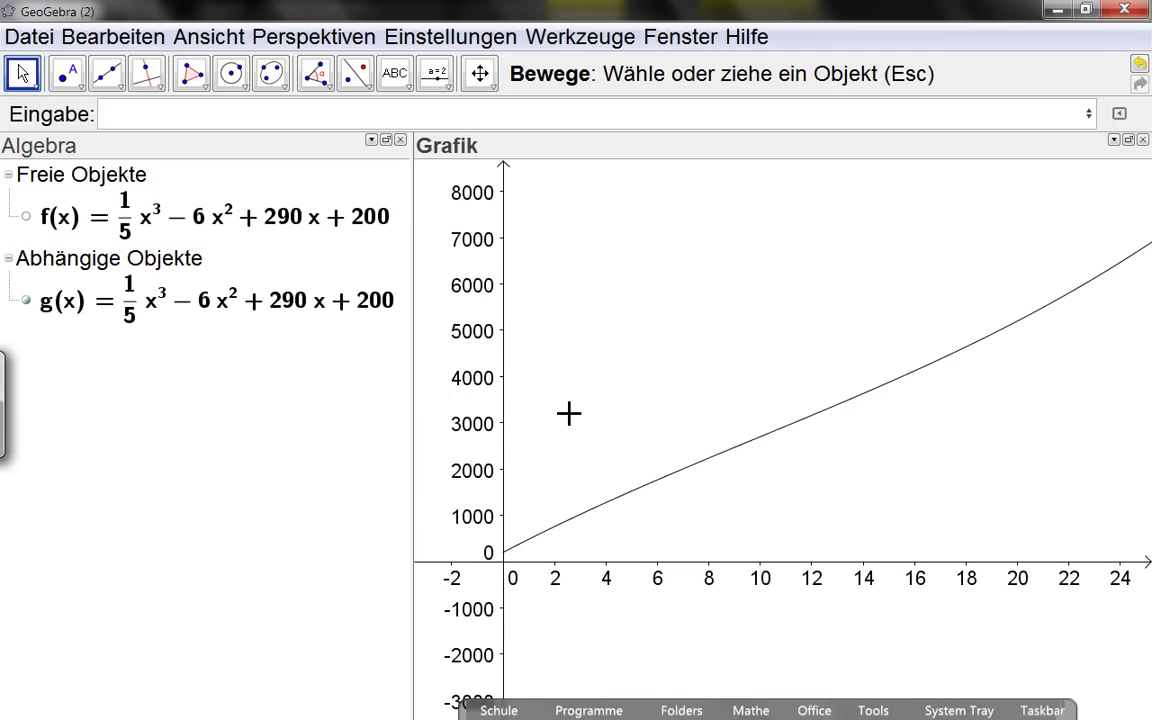
{"action": "left_click_drag", "start_coordinate": [586, 571], "coordinate": [661, 483]}
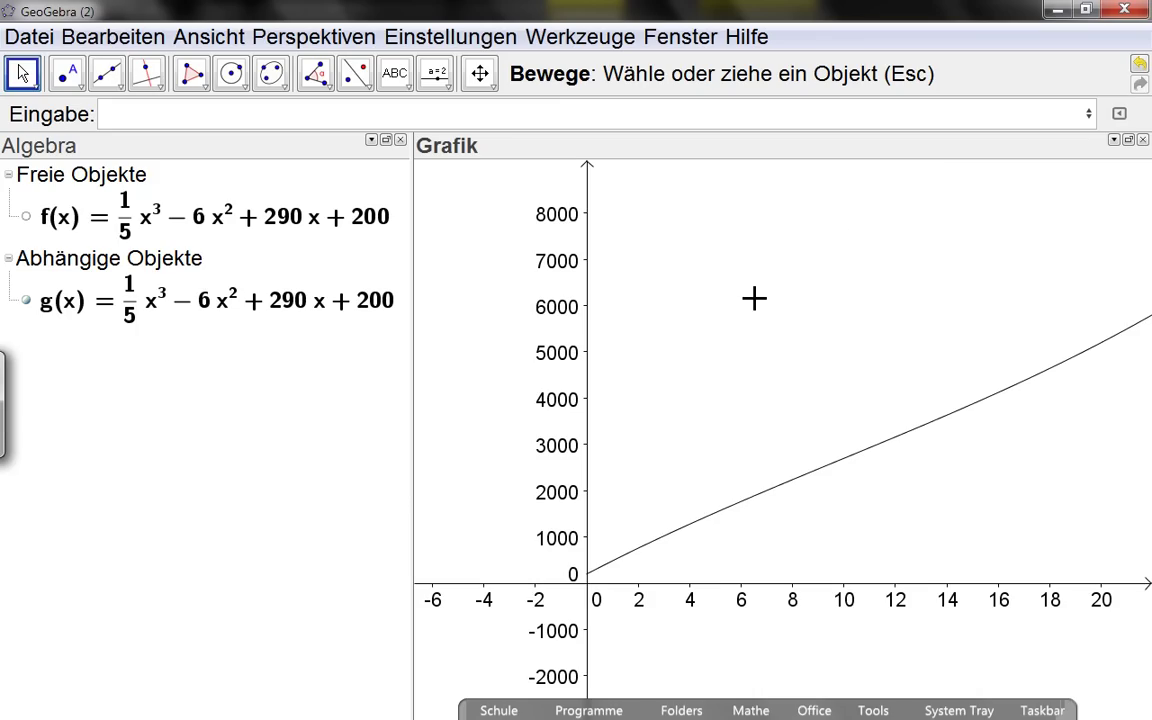
In the Grafik settings, restrict the x-axis to its positive part (Nur positive Achse).
{"action": "right_click", "coordinate": [728, 280]}
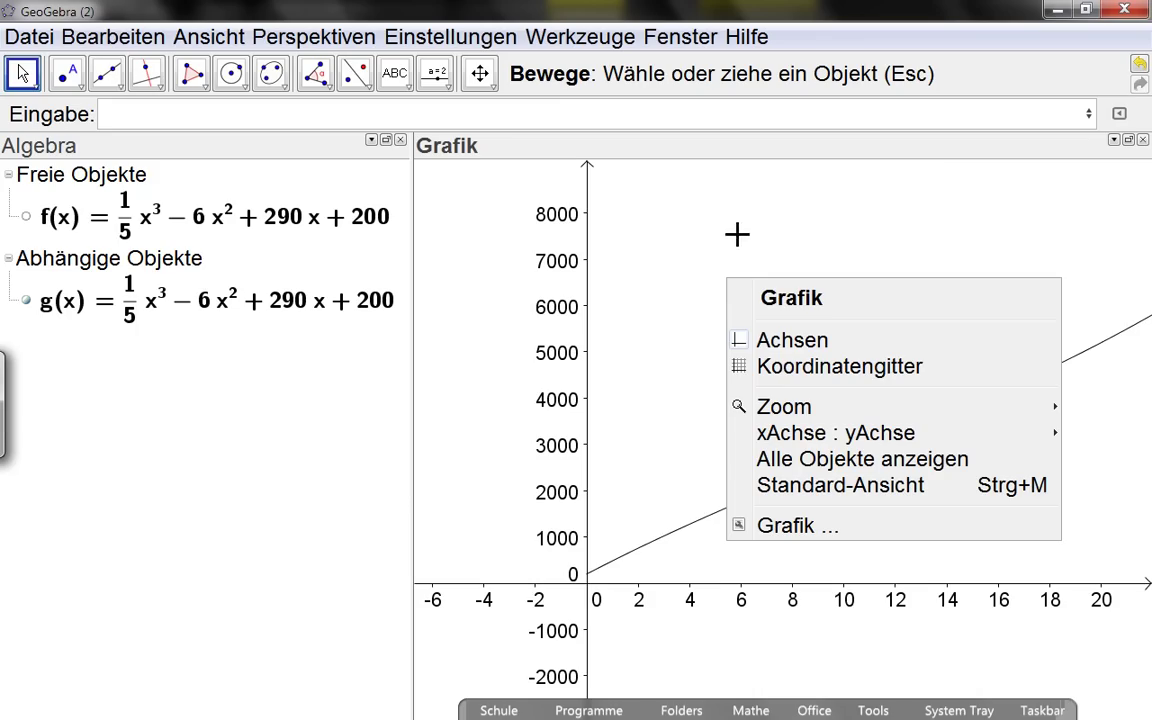
{"action": "left_click", "coordinate": [788, 528]}
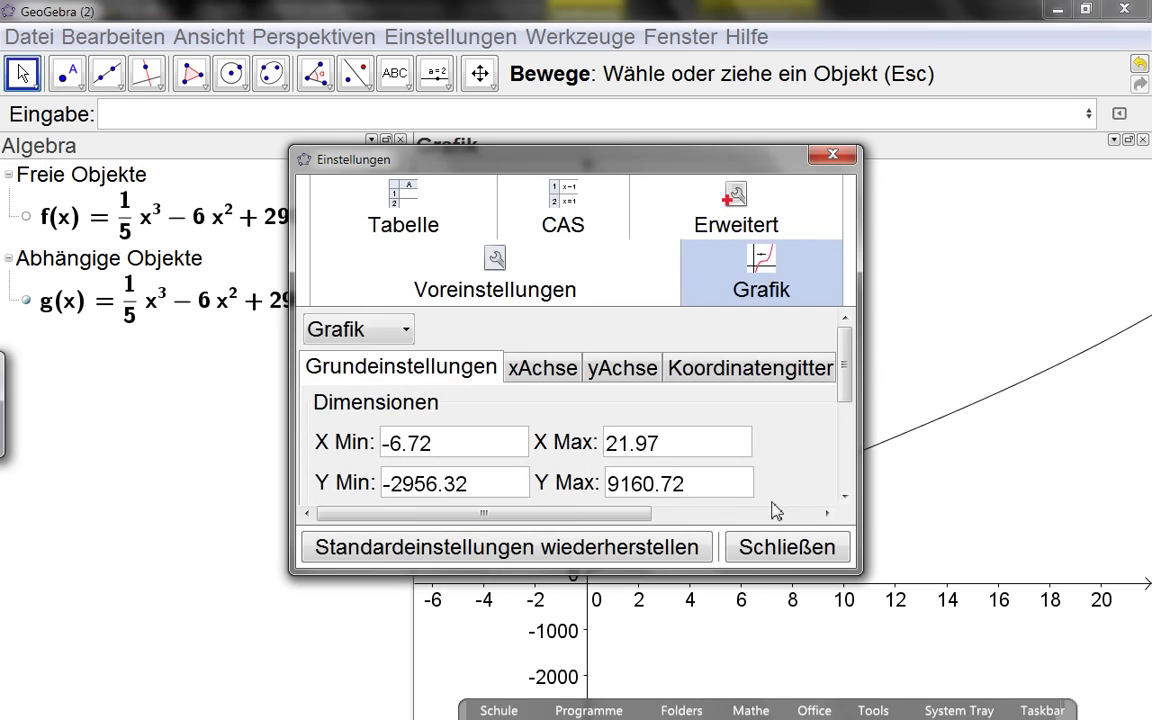
{"action": "left_click_drag", "start_coordinate": [861, 334], "coordinate": [1145, 334]}
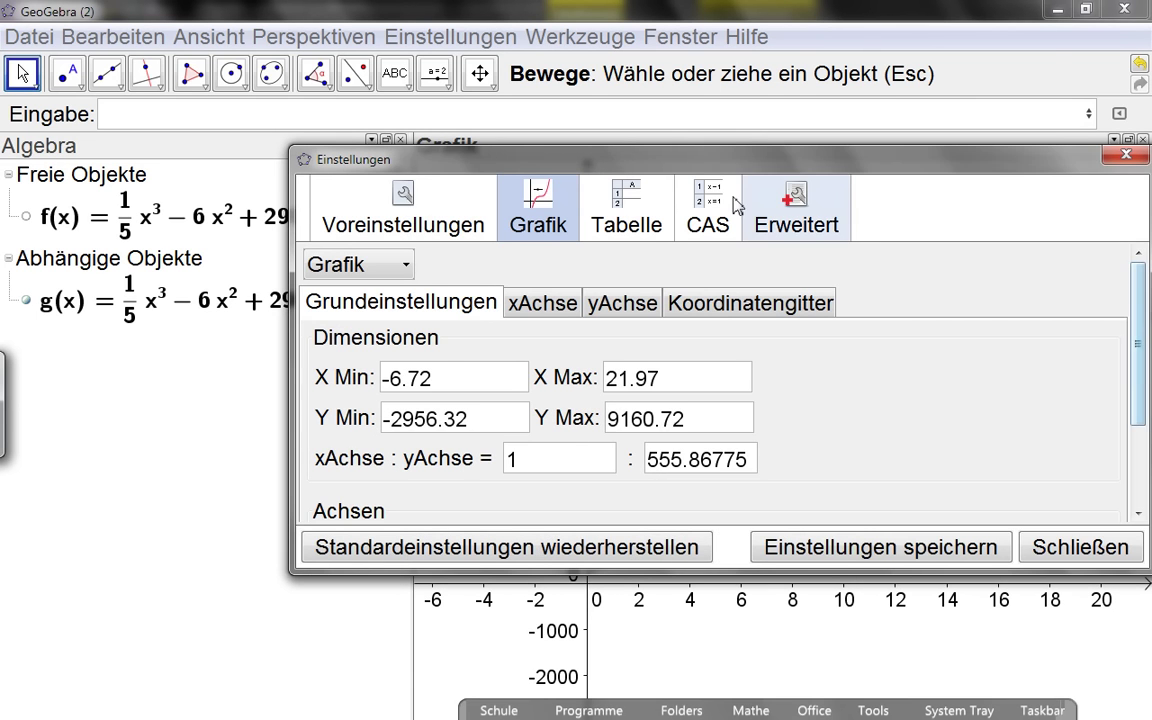
{"action": "left_click_drag", "start_coordinate": [669, 163], "coordinate": [548, 76]}
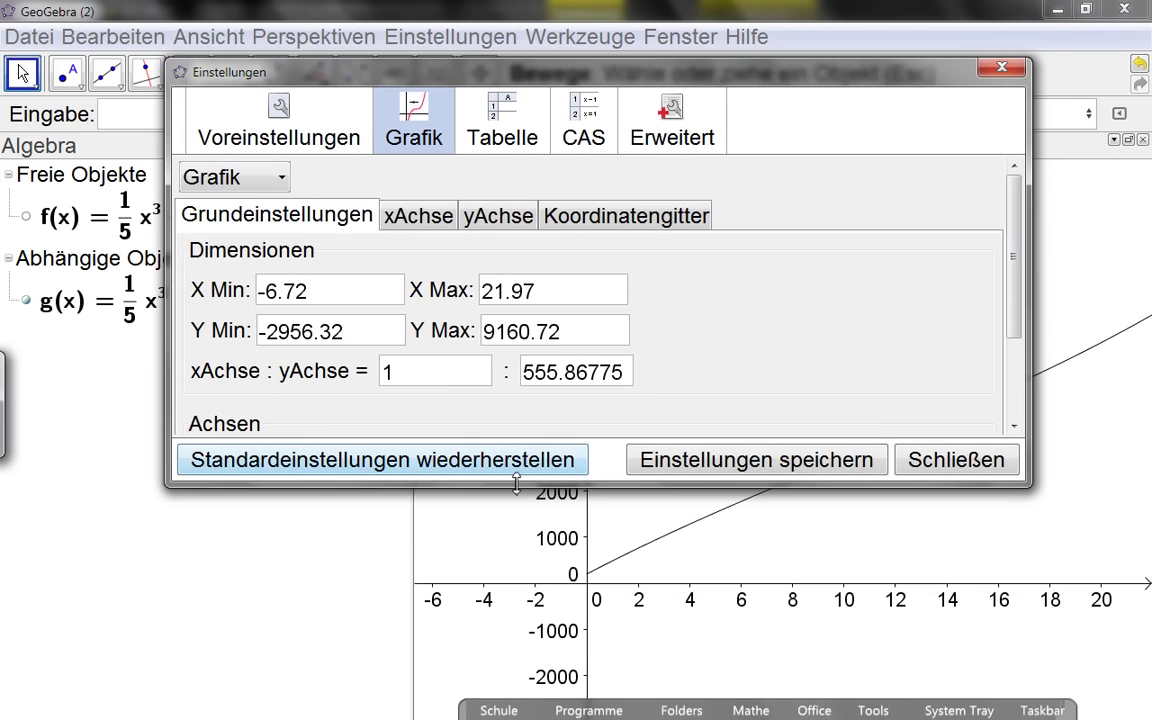
{"action": "left_click_drag", "start_coordinate": [516, 484], "coordinate": [516, 648]}
{"action": "left_click", "coordinate": [424, 218]}
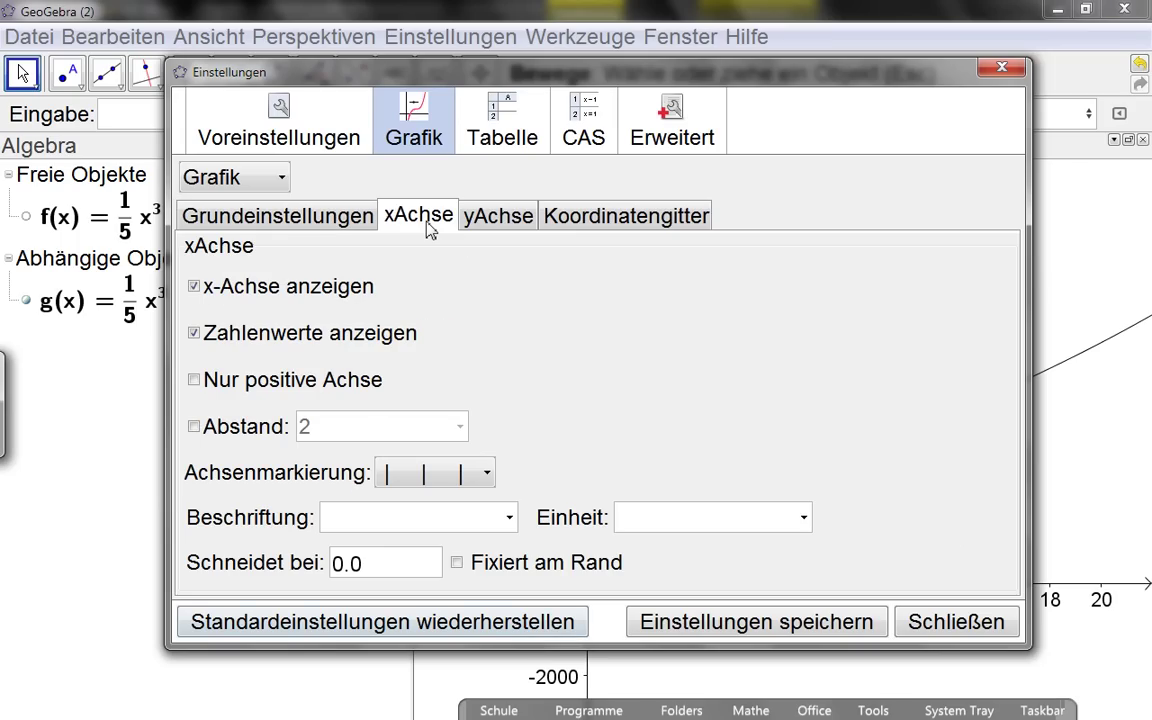
{"action": "left_click", "coordinate": [194, 382]}
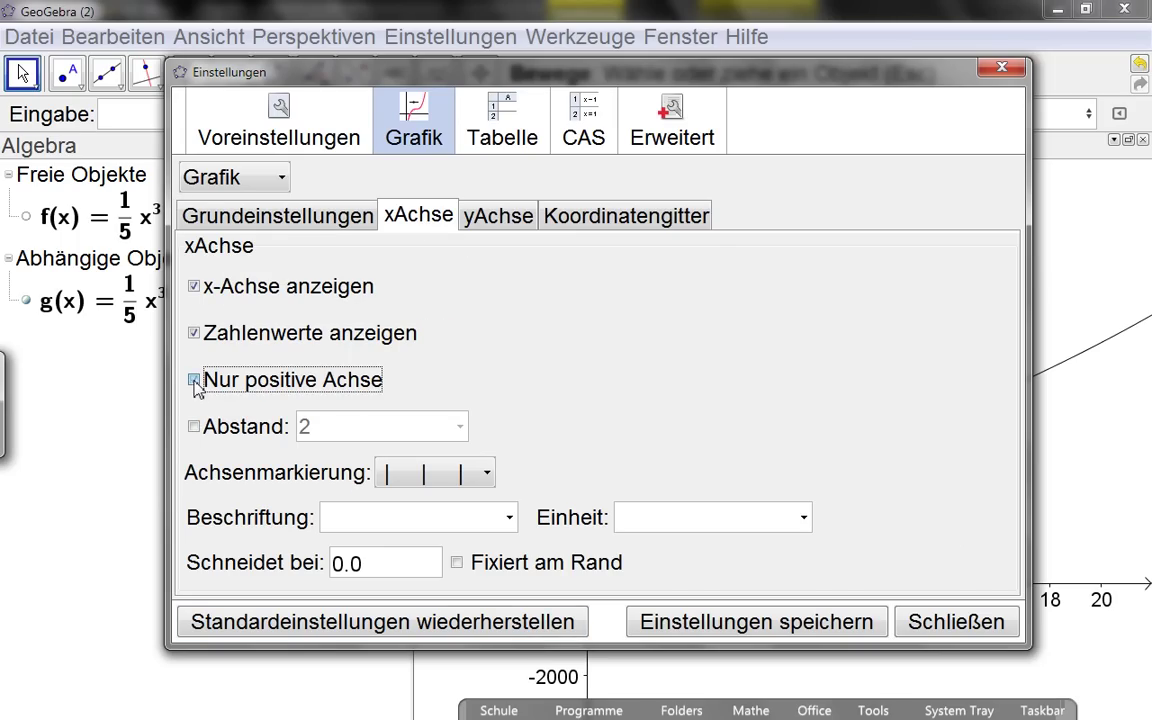
Restrict the y-axis to its positive part as well and close the settings.
{"action": "left_click_drag", "start_coordinate": [303, 73], "coordinate": [378, 78]}
{"action": "left_click", "coordinate": [512, 220]}
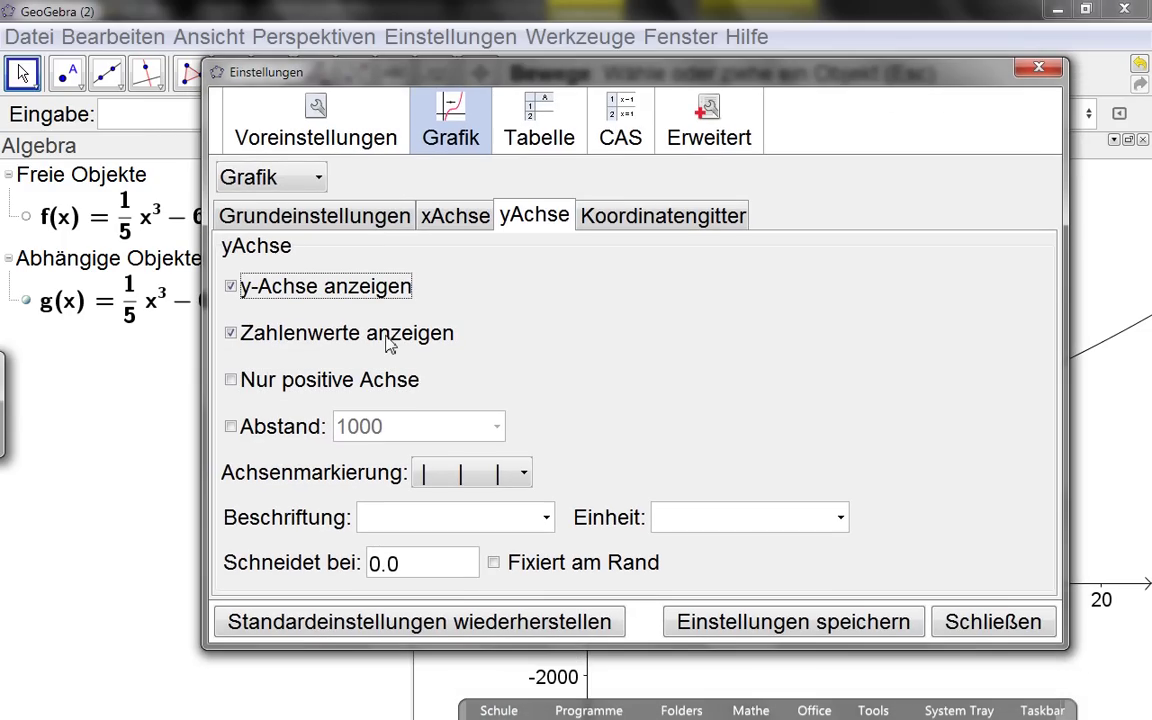
{"action": "left_click", "coordinate": [255, 385]}
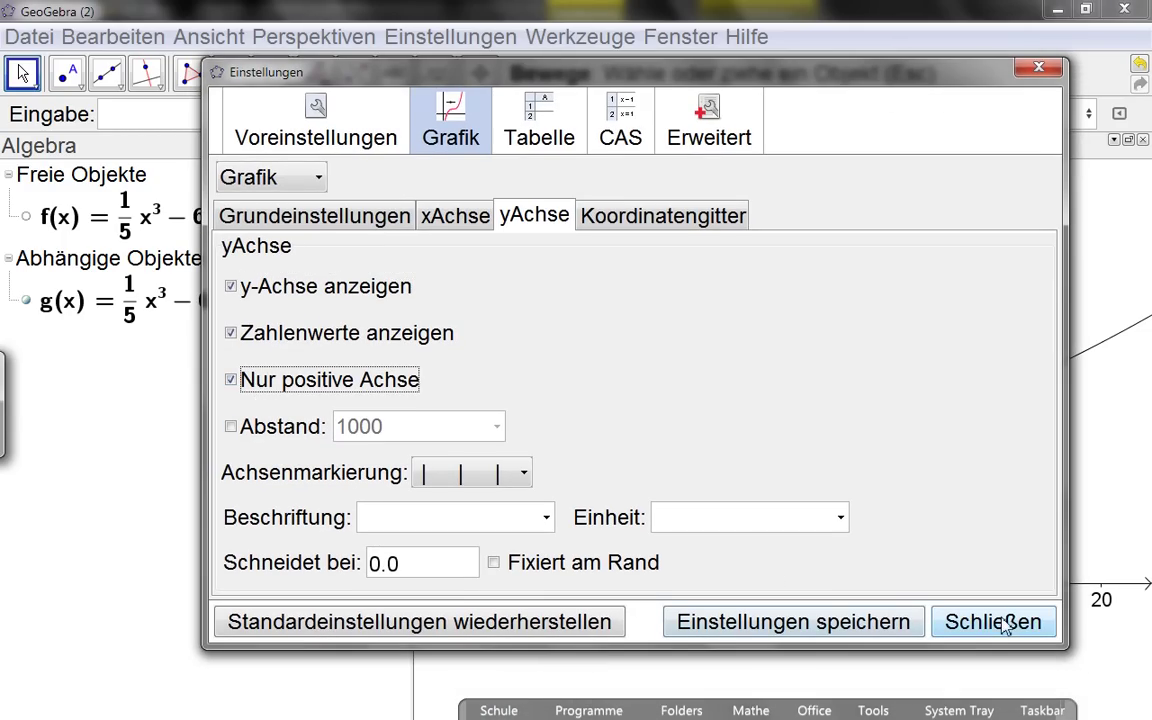
{"action": "left_click", "coordinate": [955, 622]}
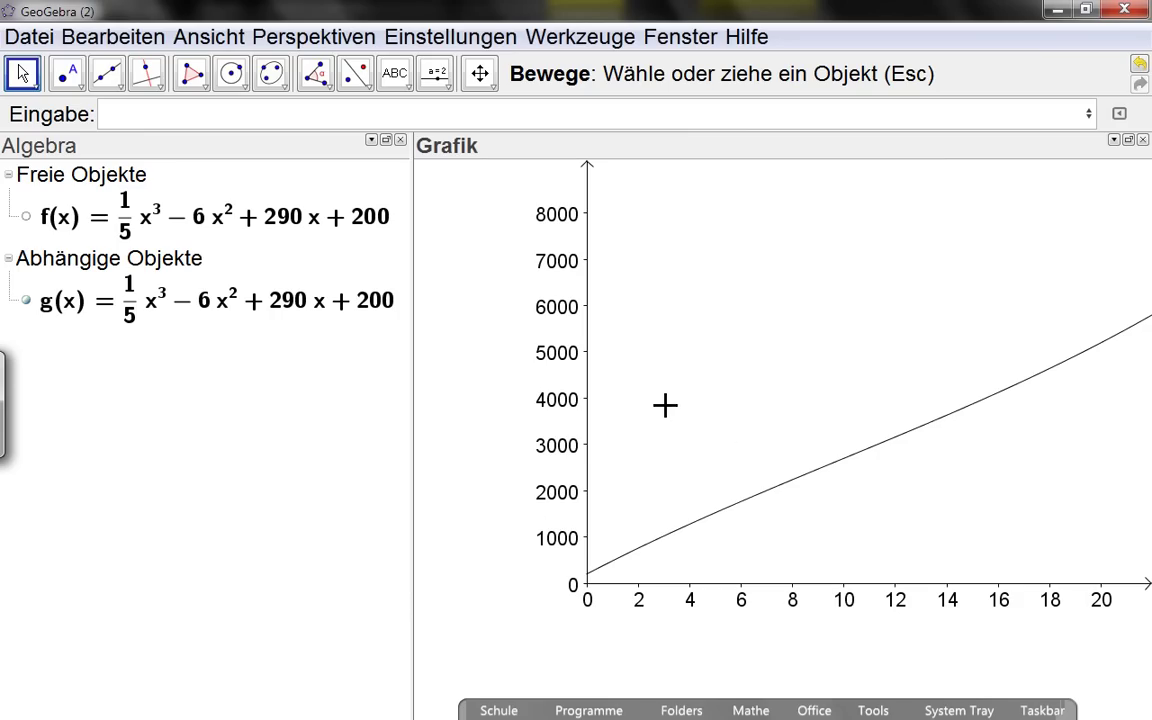
Compress the x-axis so it covers values up to about 30.
{"action": "left_click", "coordinate": [344, 124]}
{"action": "left_click_drag", "start_coordinate": [722, 591], "coordinate": [678, 590]}
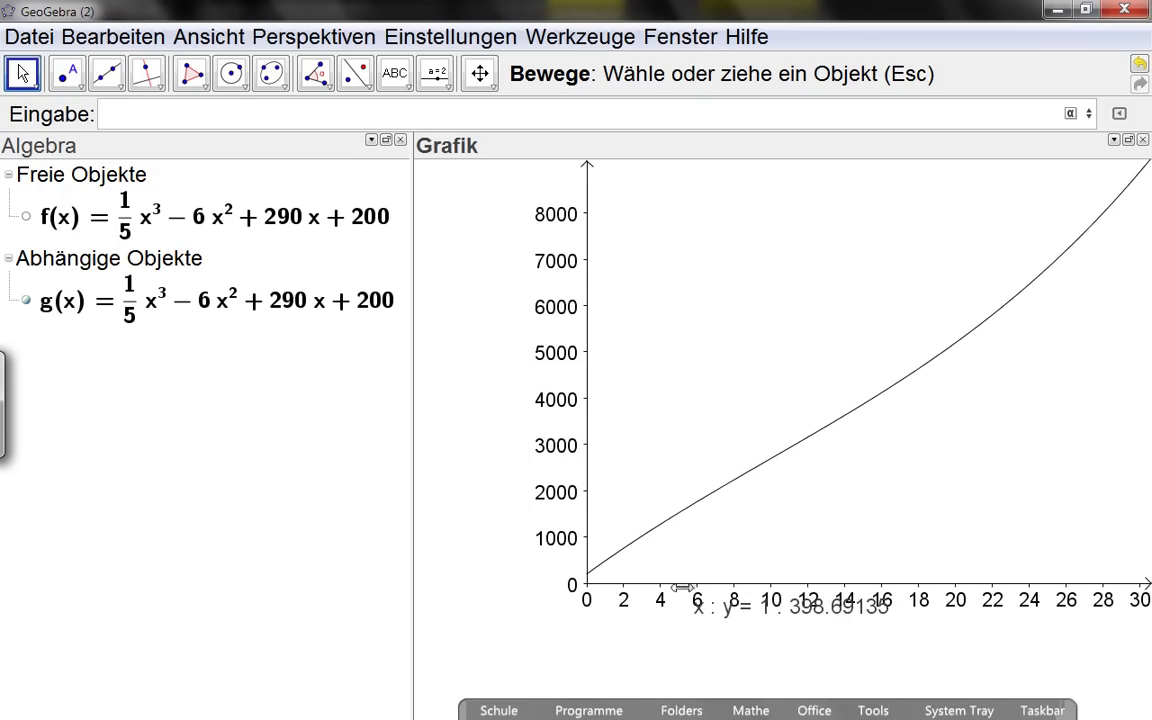
Review the x-axis and y-axis options in the Grafik settings, including the positive-only option, and close the settings.
{"action": "left_click_drag", "start_coordinate": [648, 345], "coordinate": [592, 398]}
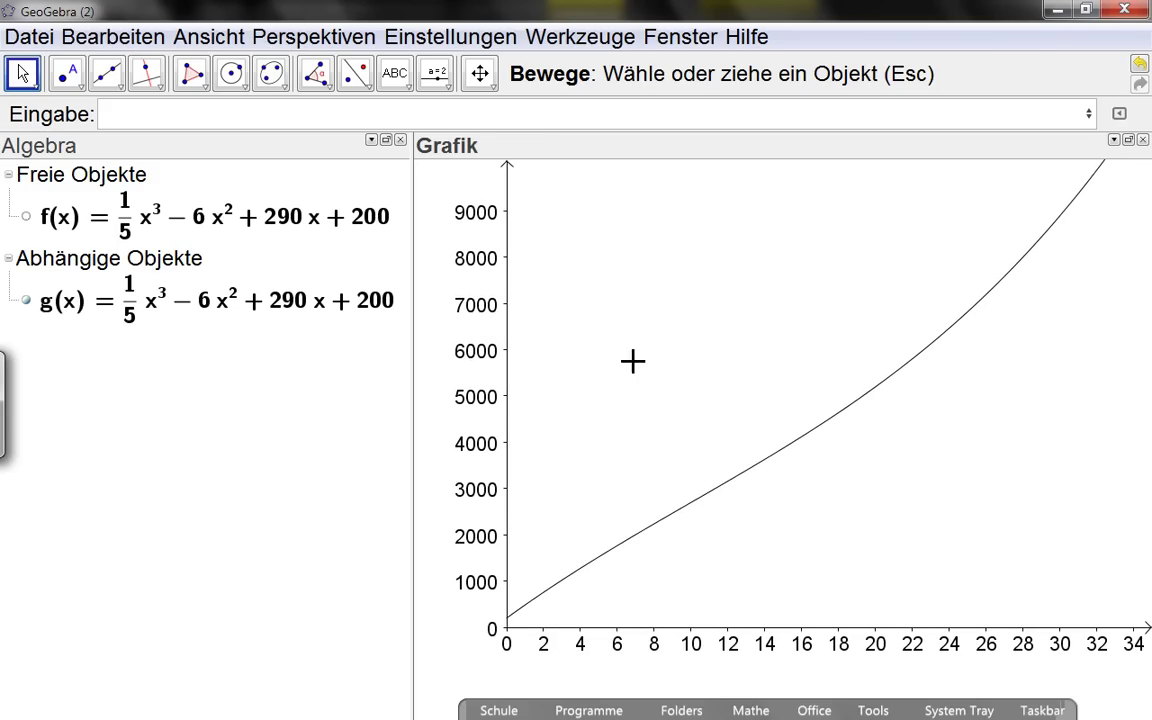
{"action": "right_click", "coordinate": [630, 360]}
{"action": "left_click", "coordinate": [674, 249]}
{"action": "right_click", "coordinate": [674, 249]}
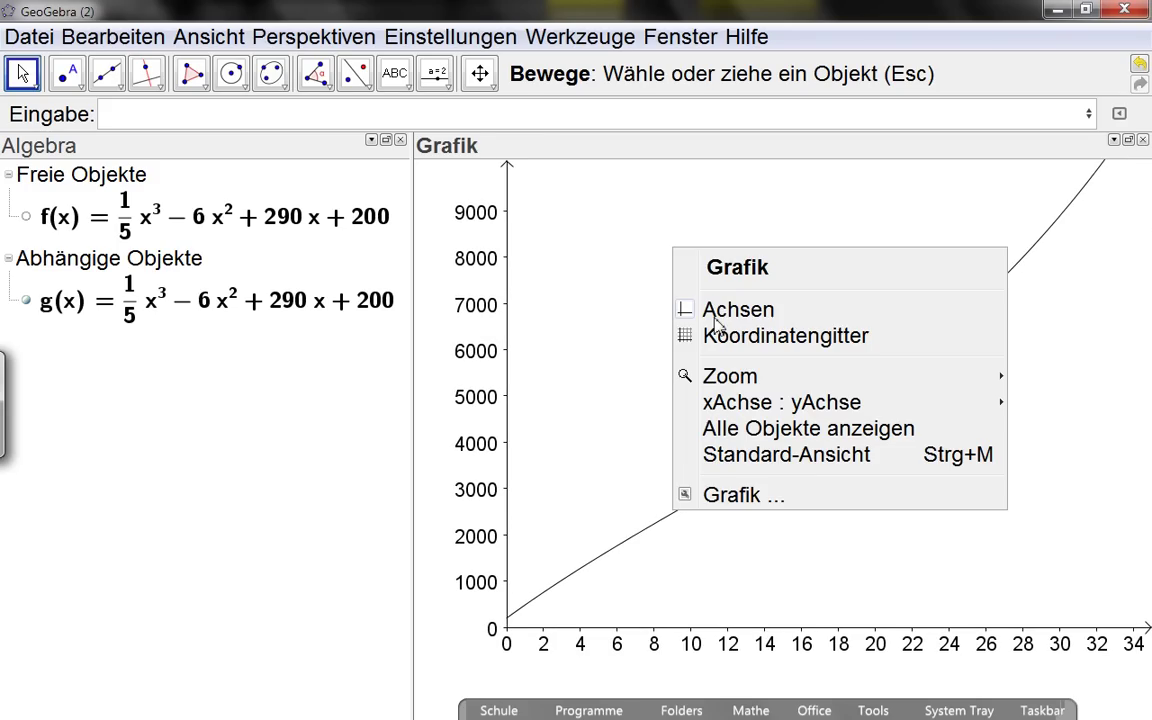
{"action": "left_click", "coordinate": [778, 497]}
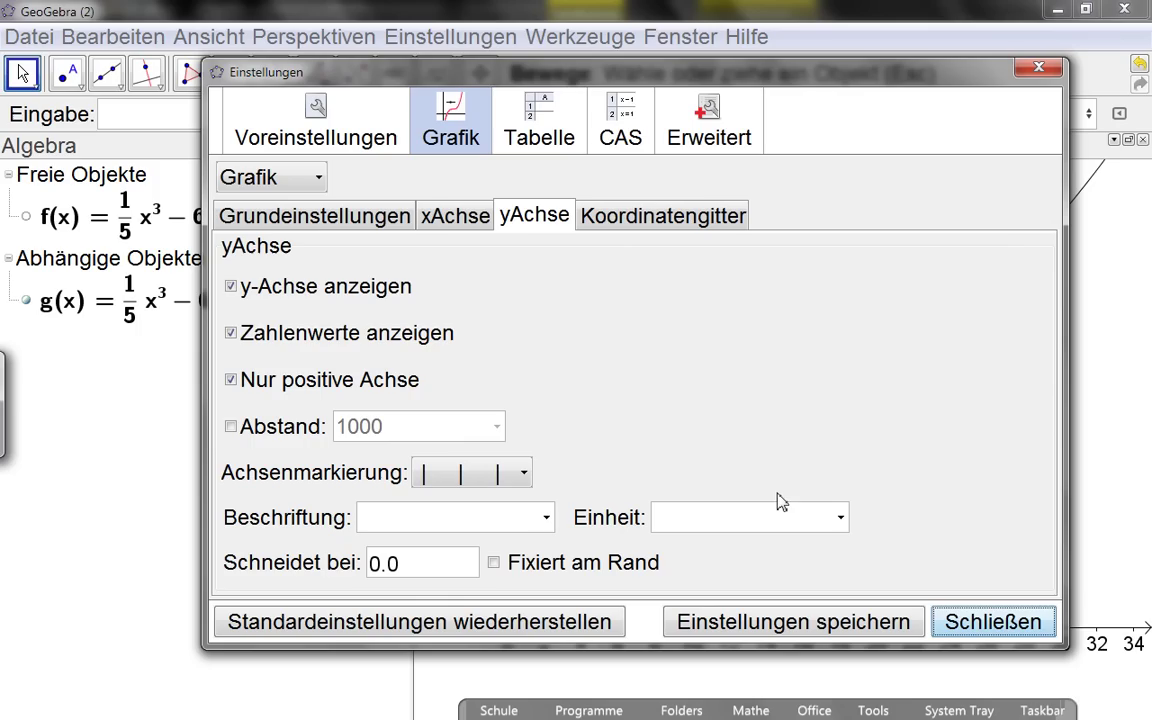
{"action": "left_click", "coordinate": [462, 225]}
{"action": "left_click", "coordinate": [538, 217]}
{"action": "left_click", "coordinate": [476, 217]}
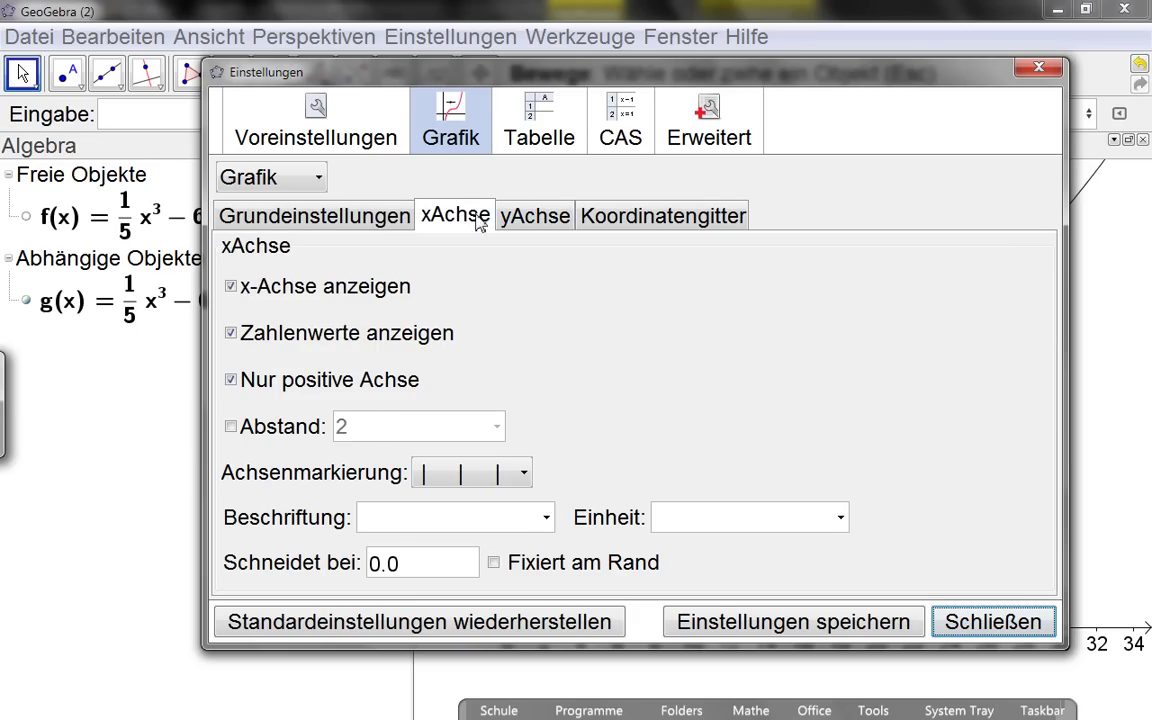
{"action": "left_click", "coordinate": [500, 218]}
{"action": "left_click", "coordinate": [488, 220]}
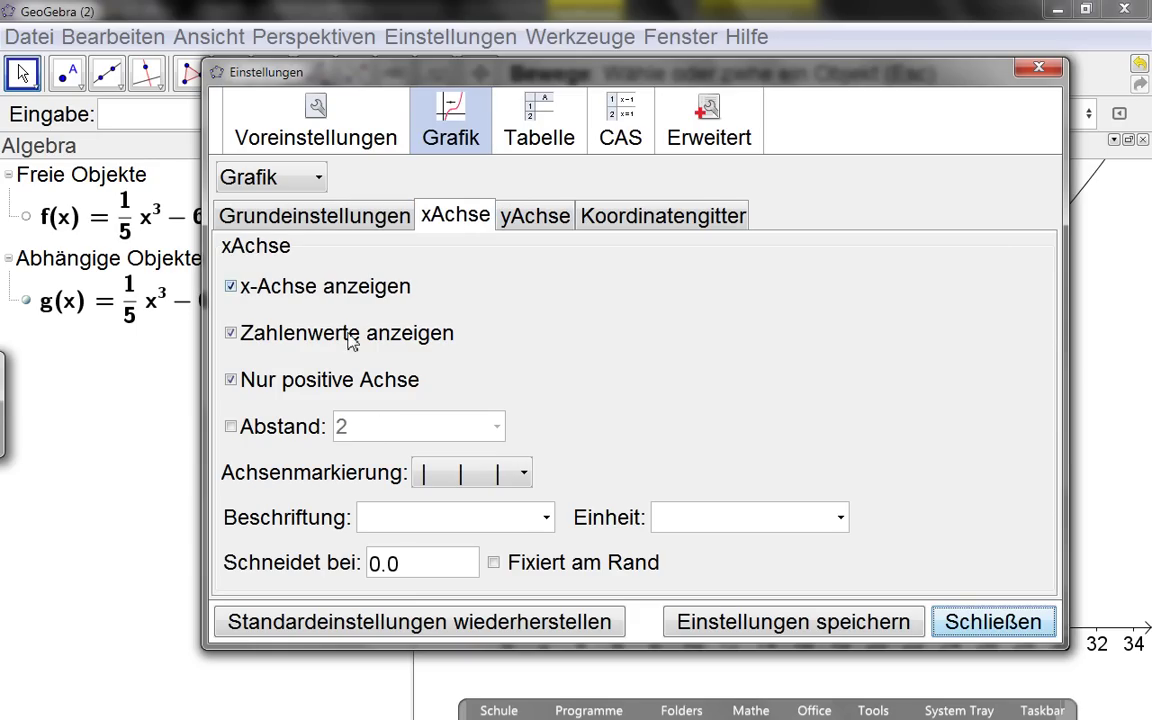
{"action": "left_click", "coordinate": [505, 218]}
{"action": "left_click", "coordinate": [455, 218]}
{"action": "left_click", "coordinate": [535, 218]}
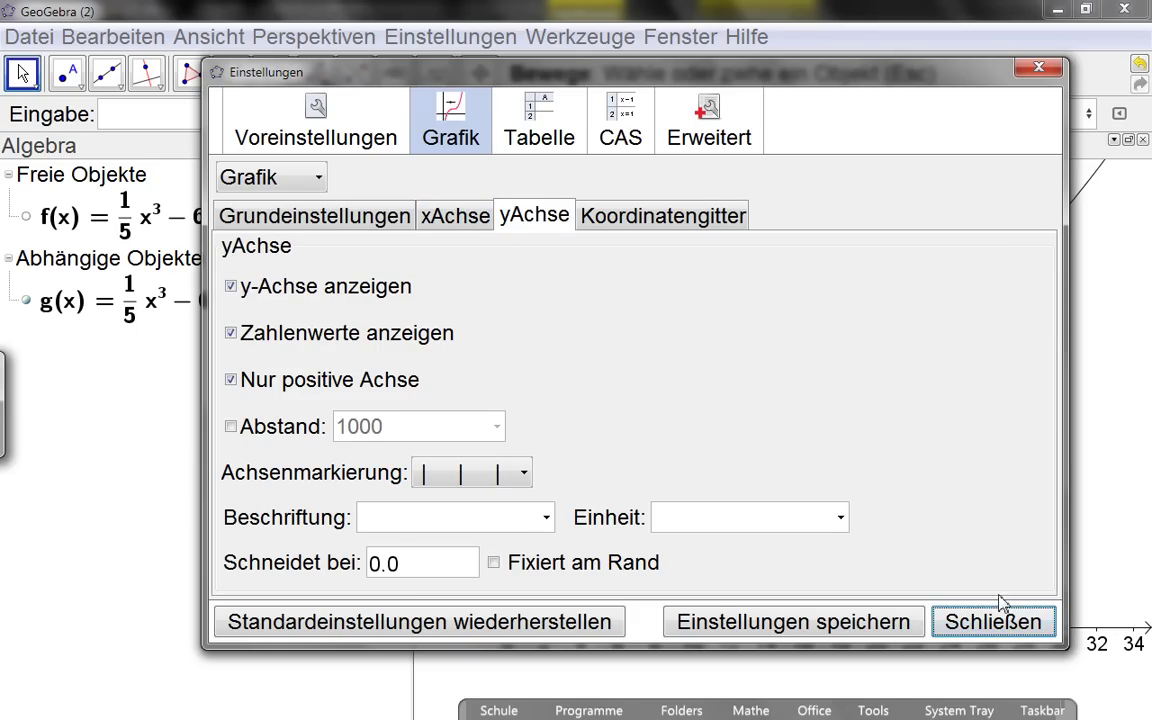
{"action": "left_click", "coordinate": [993, 622]}
Rescale the axes so x reaches about 32 and y about 16000, and narrow the Algebra view slightly.
{"action": "left_click_drag", "start_coordinate": [964, 496], "coordinate": [945, 514]}
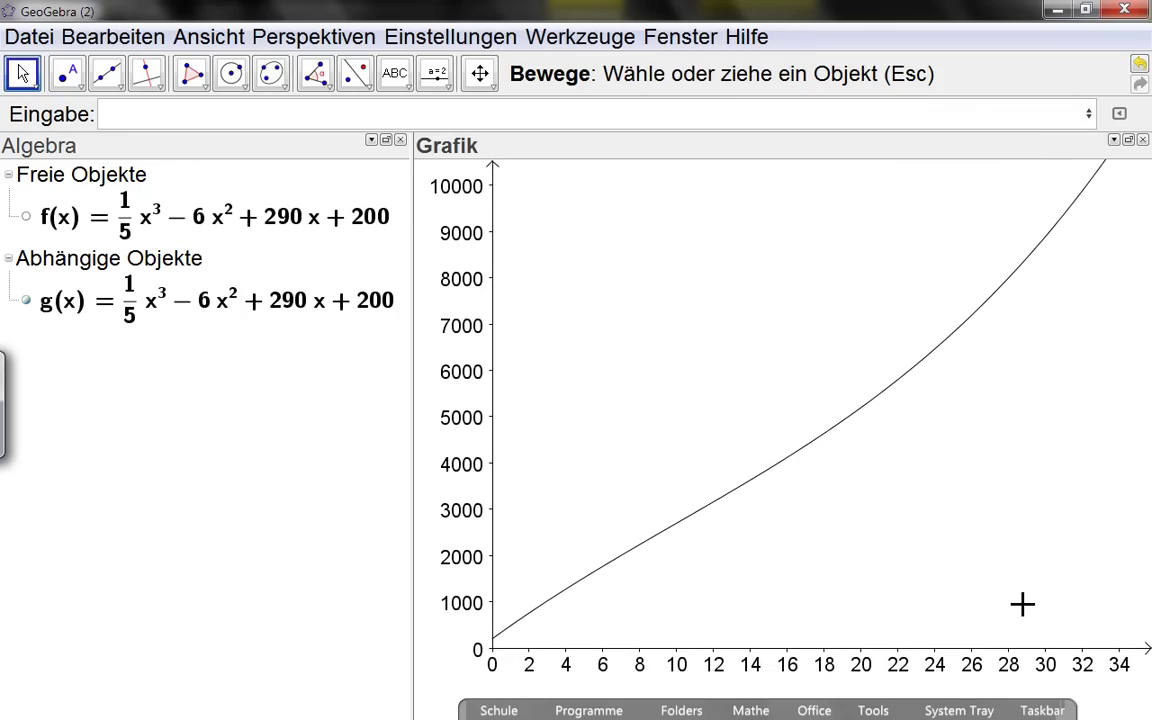
{"action": "left_click_drag", "start_coordinate": [1045, 648], "coordinate": [1100, 648]}
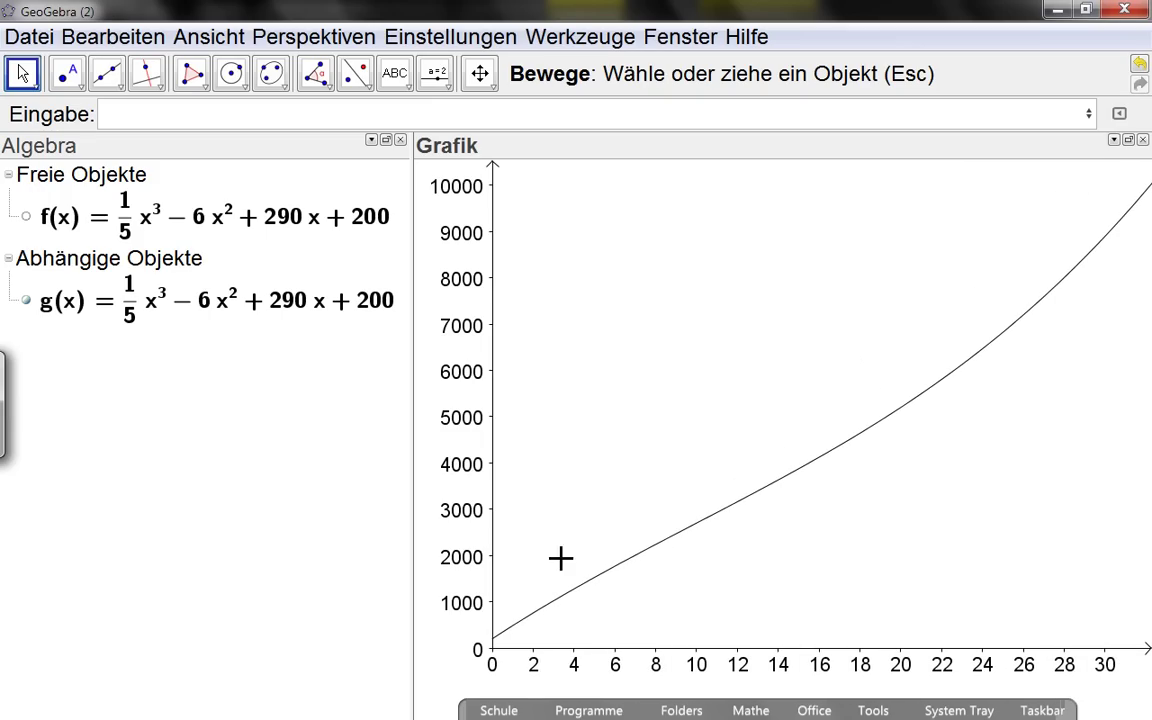
{"action": "left_click_drag", "start_coordinate": [494, 566], "coordinate": [492, 597]}
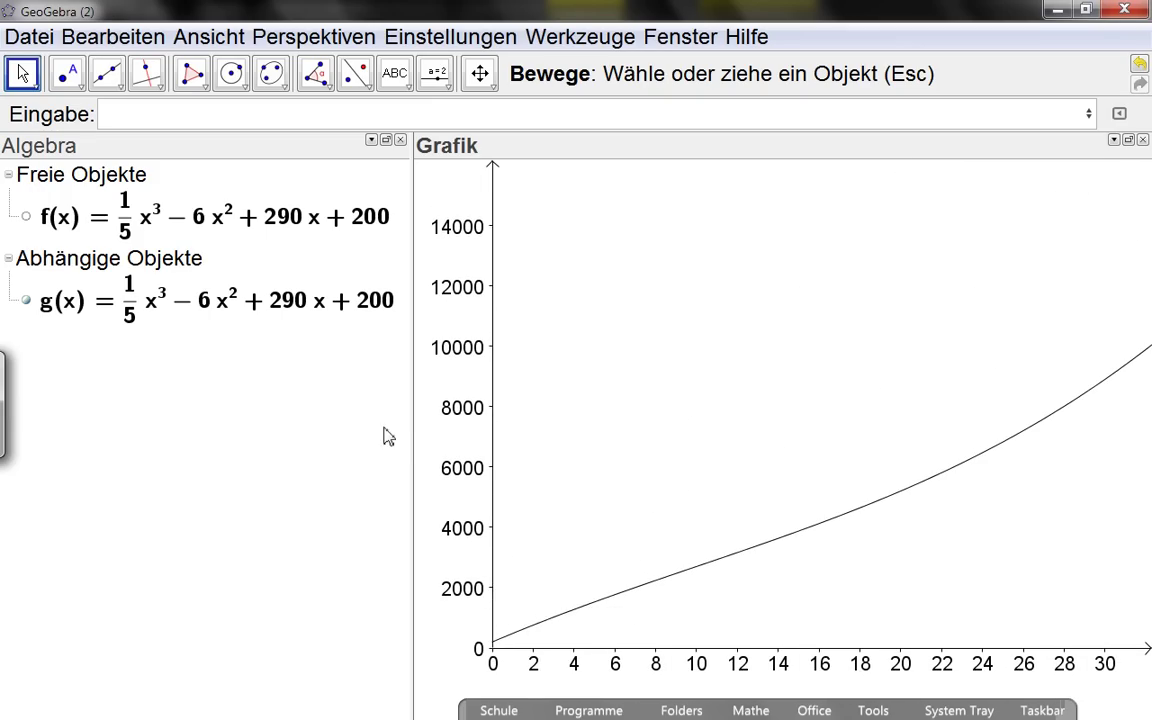
{"action": "left_click_drag", "start_coordinate": [412, 430], "coordinate": [405, 430]}
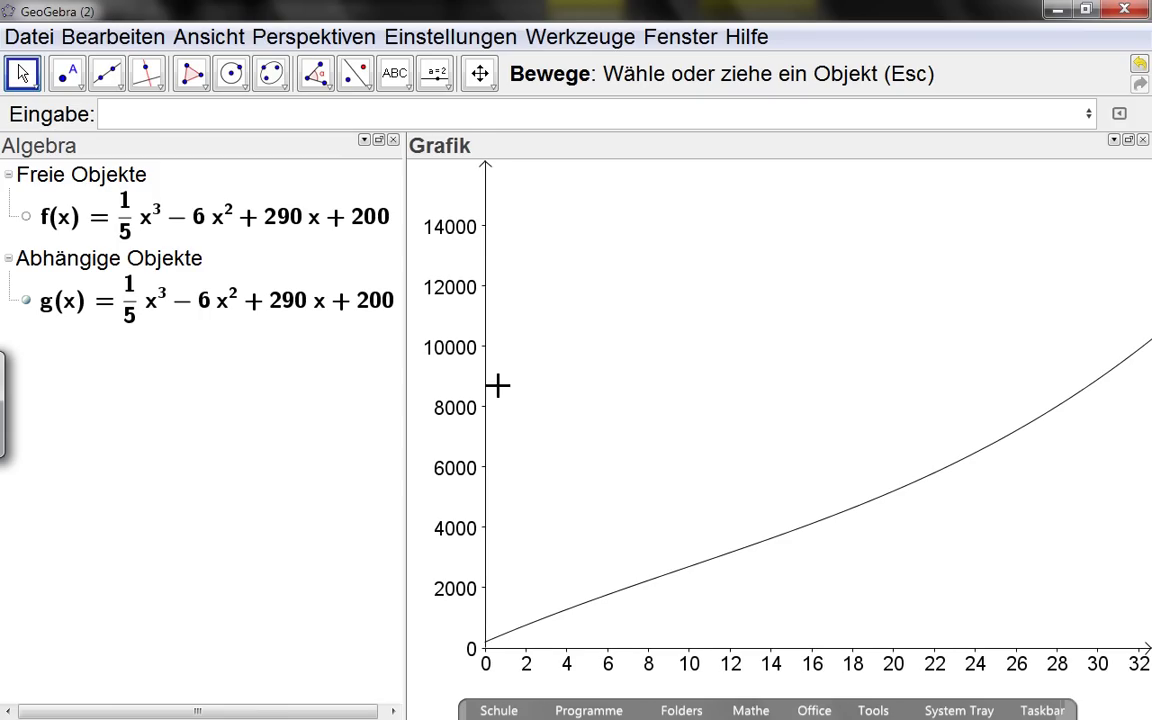
Check the Nur positive Achse option again for both the y-axis and the x-axis, leaving the Grafik settings closed.
{"action": "right_click", "coordinate": [661, 303]}
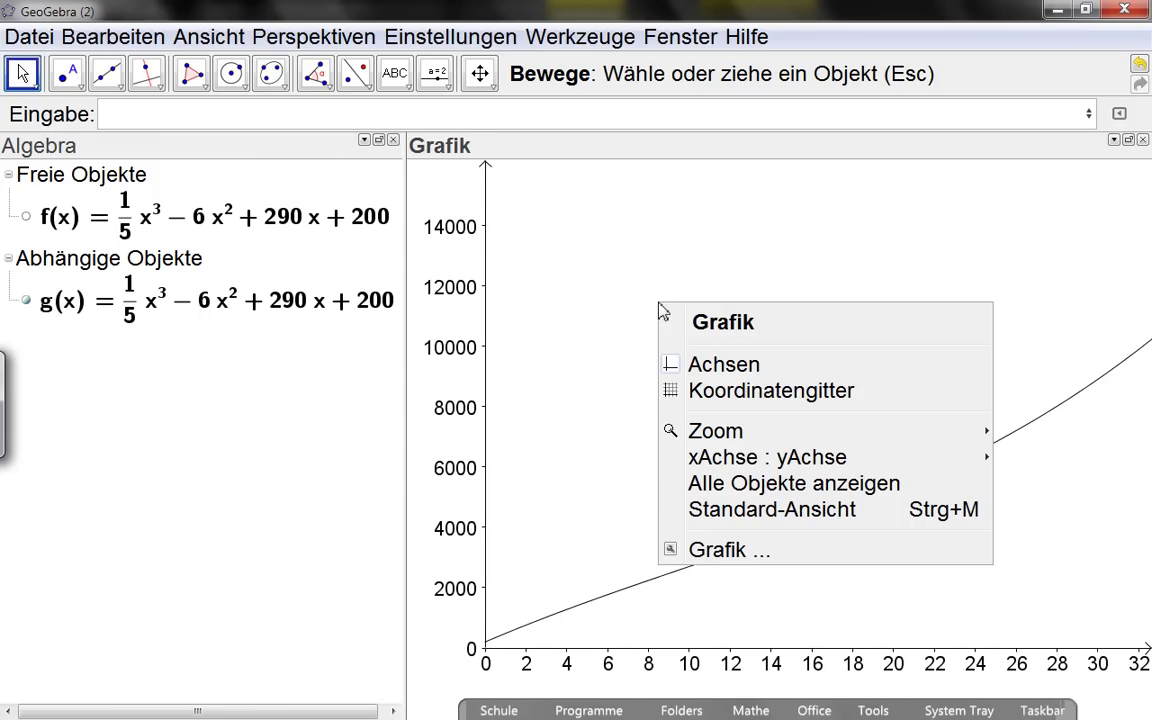
{"action": "left_click", "coordinate": [742, 552]}
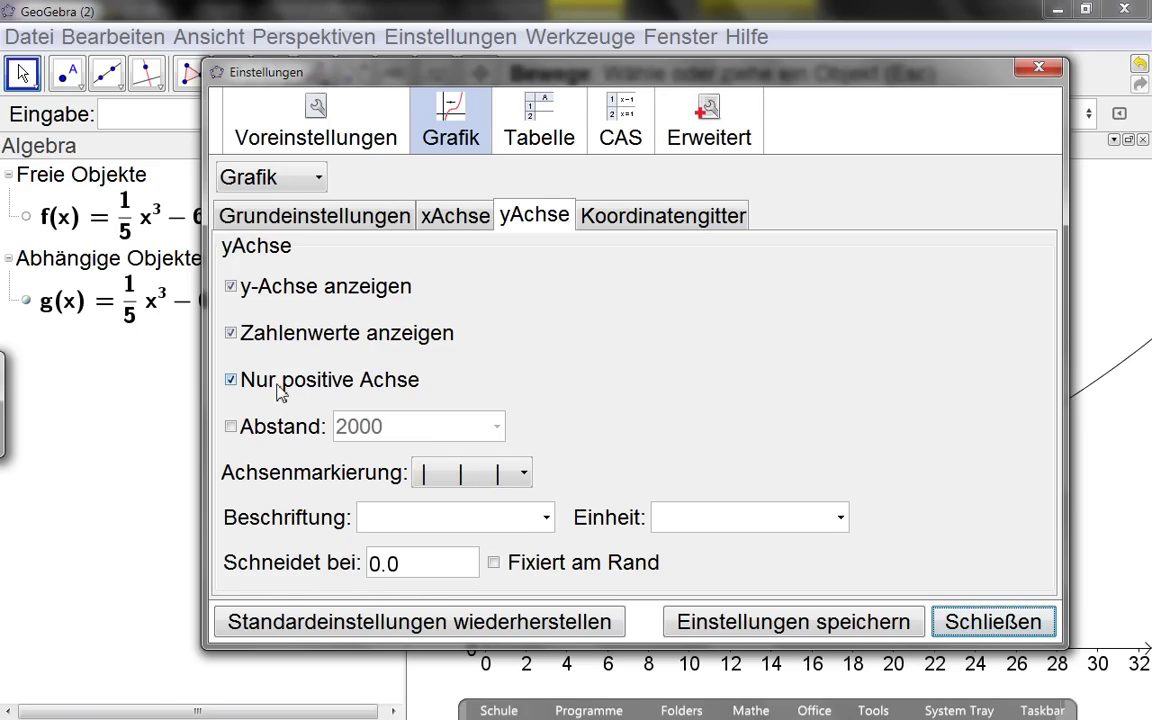
{"action": "left_click", "coordinate": [453, 222]}
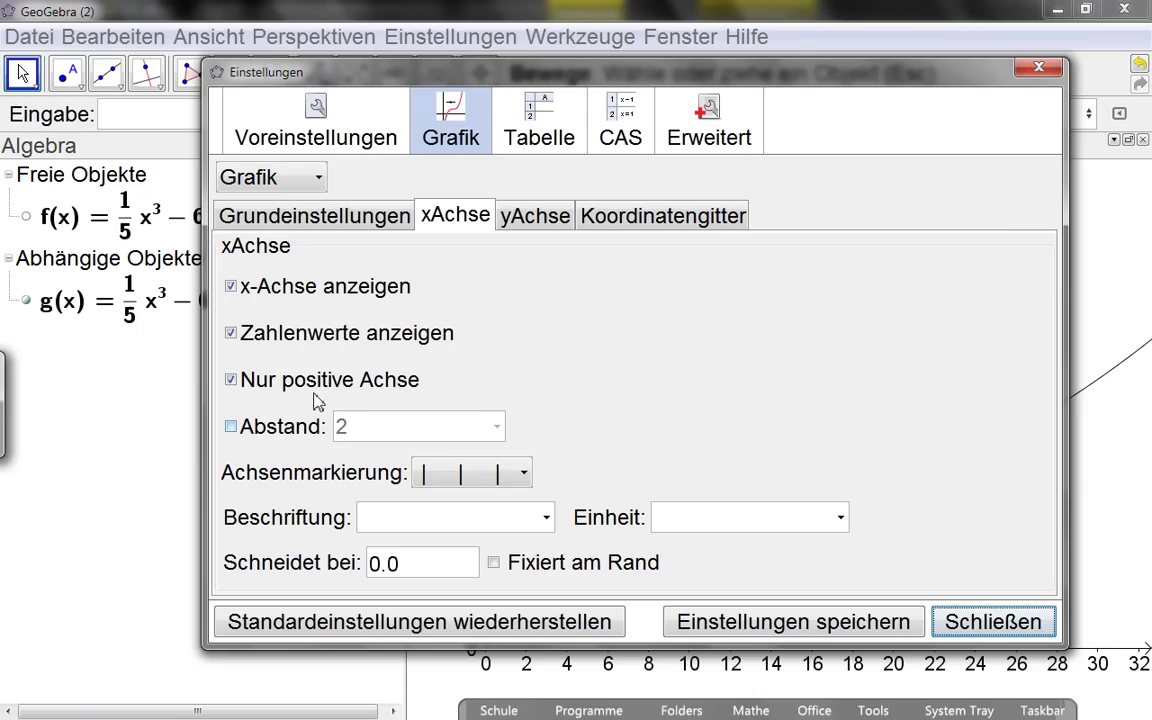
{"action": "left_click", "coordinate": [975, 624]}
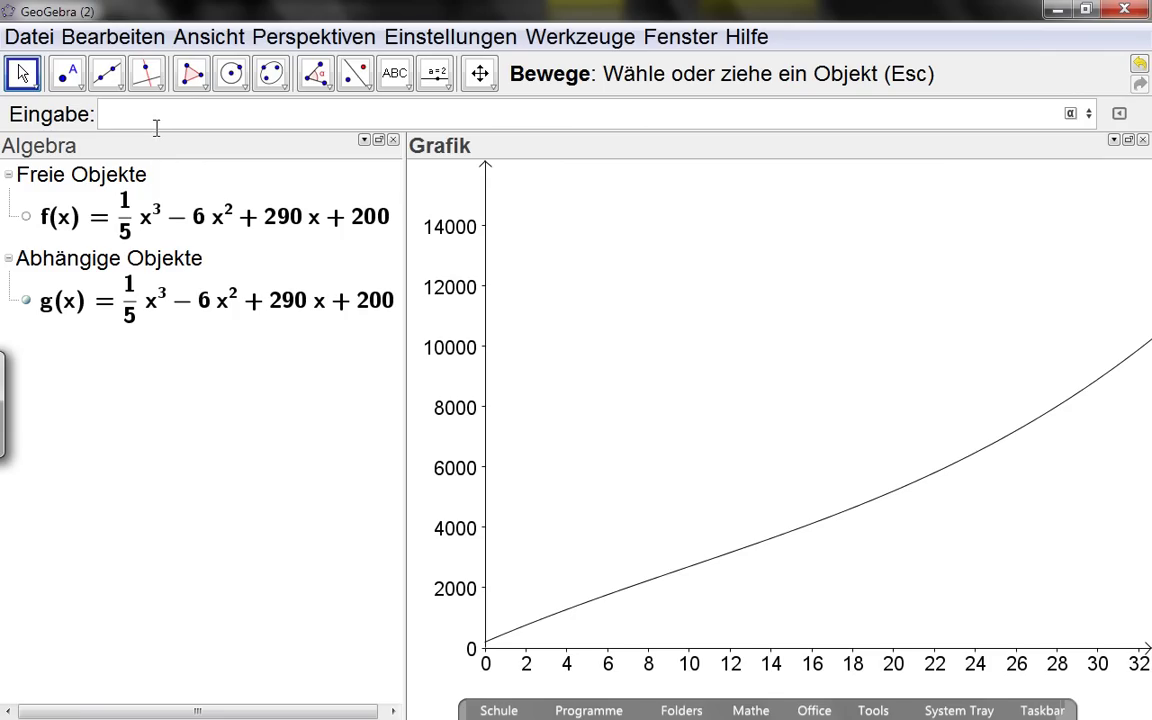
Evaluate g(-1) to test the restricted function outside its interval, and delete the resulting number.
{"action": "left_click", "coordinate": [159, 118]}
{"action": "left_click", "coordinate": [68, 76]}
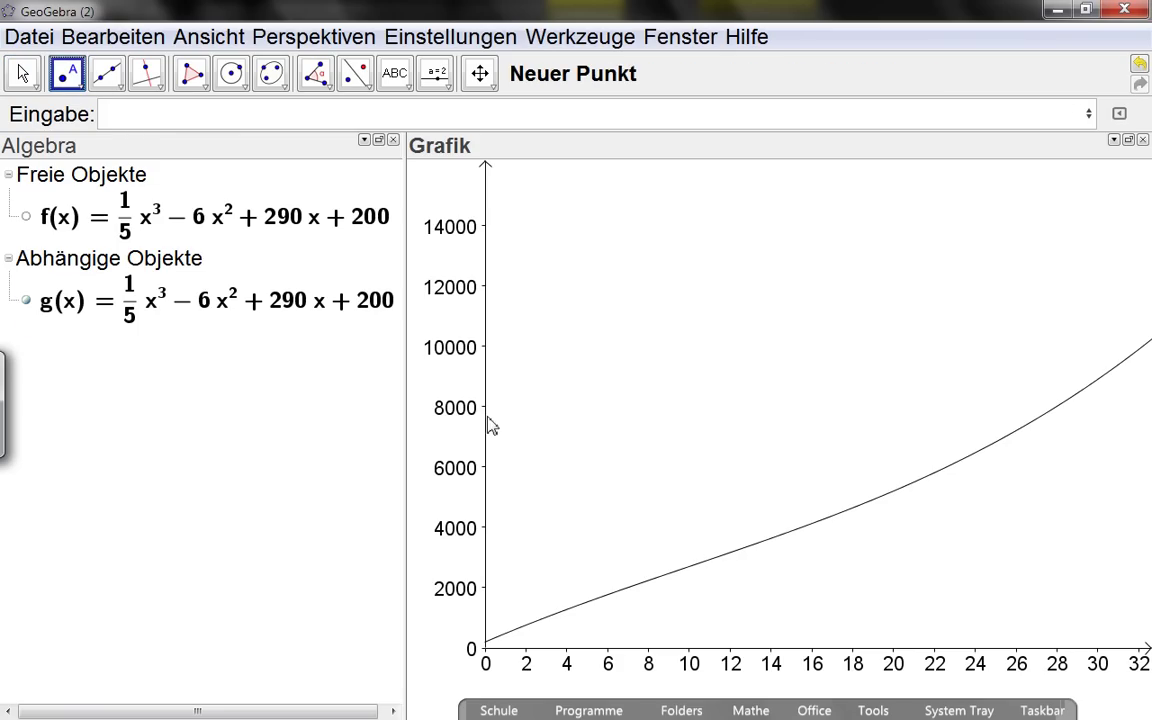
{"action": "left_click", "coordinate": [135, 116]}
{"action": "type", "text": "g(-1"}
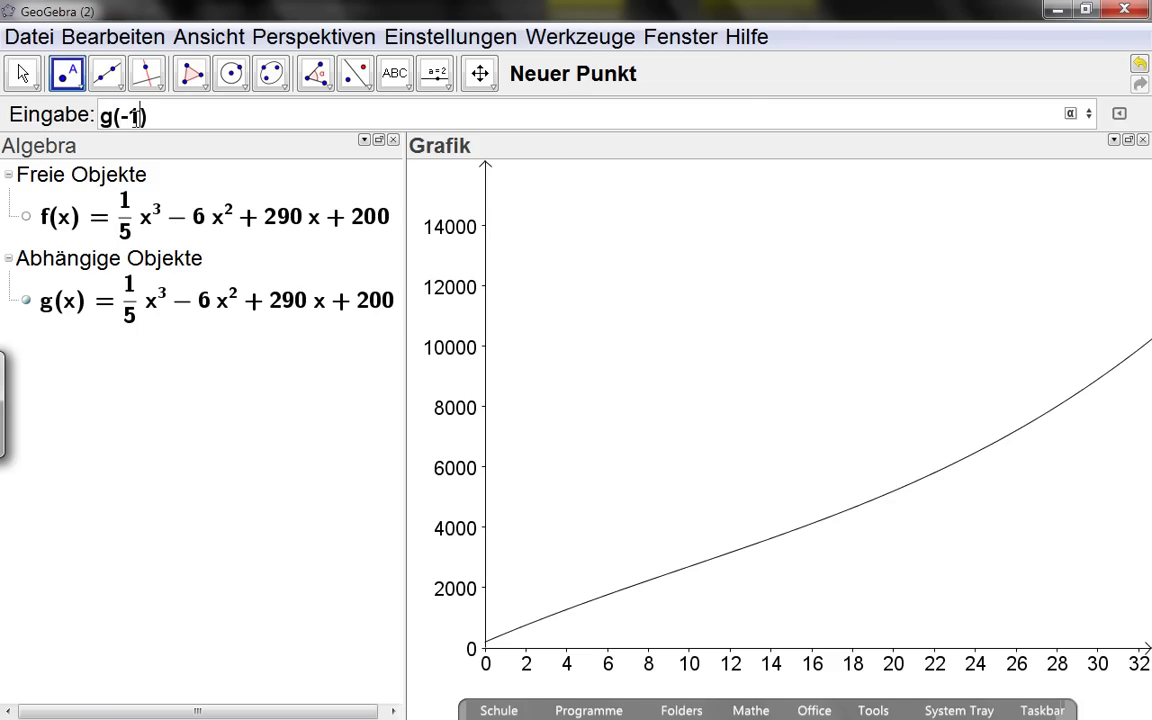
{"action": "key", "text": "Return"}
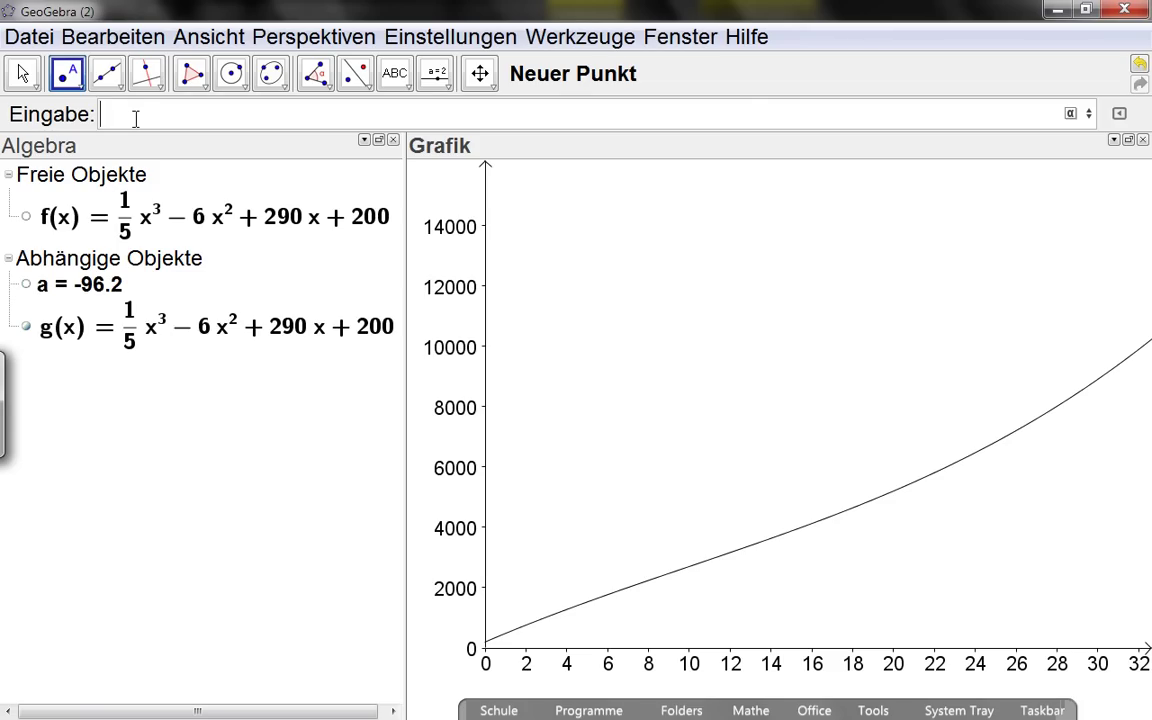
{"action": "right_click", "coordinate": [85, 291]}
{"action": "left_click", "coordinate": [190, 416]}
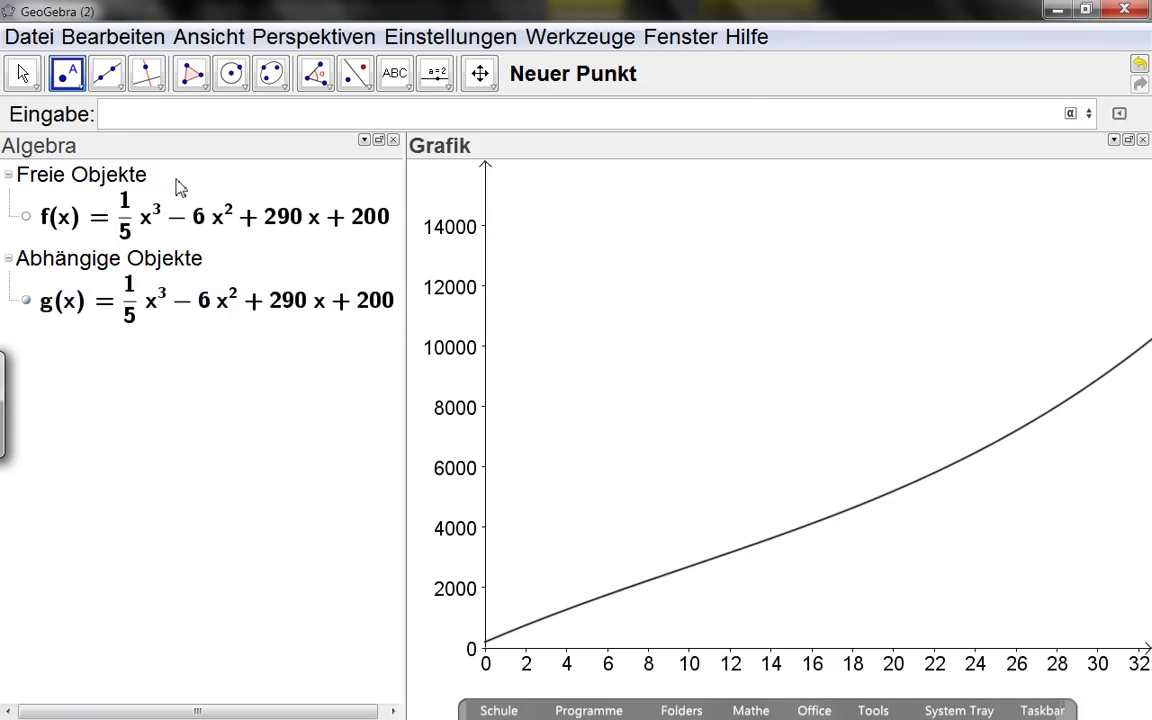
Define a test function x^2 restricted to the interval from 0 to 10 with Funktion[x^2,0,10].
{"action": "left_click", "coordinate": [137, 115]}
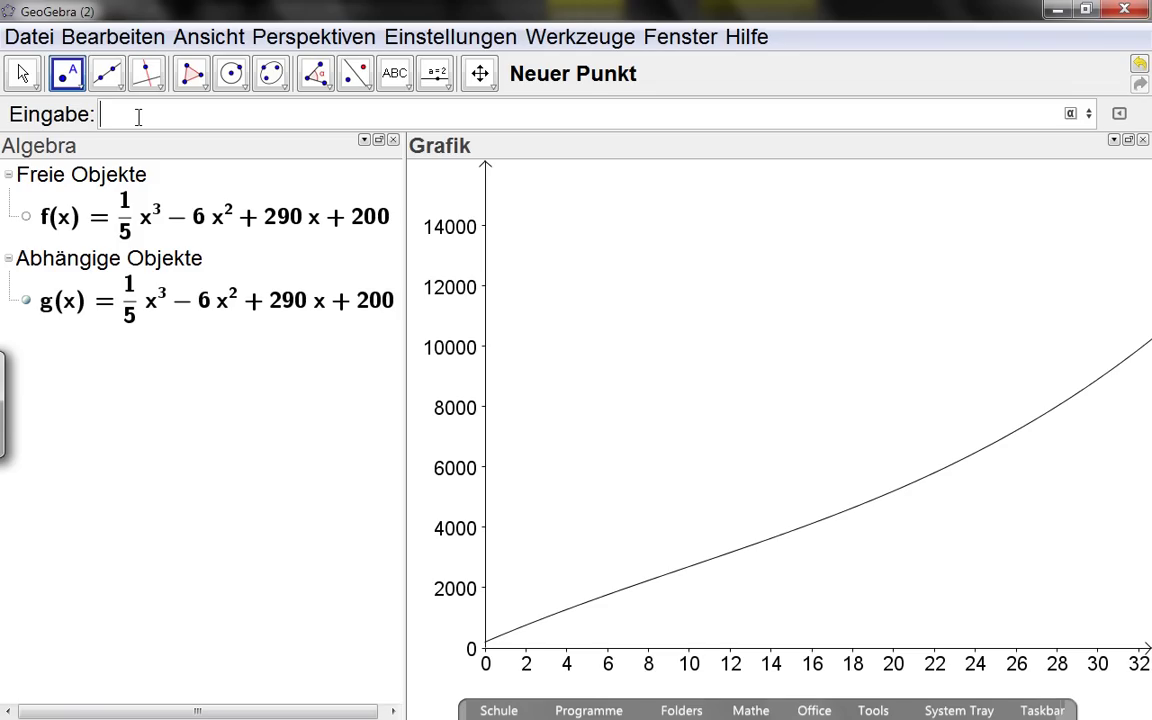
{"action": "type", "text": "Funktion[x"}
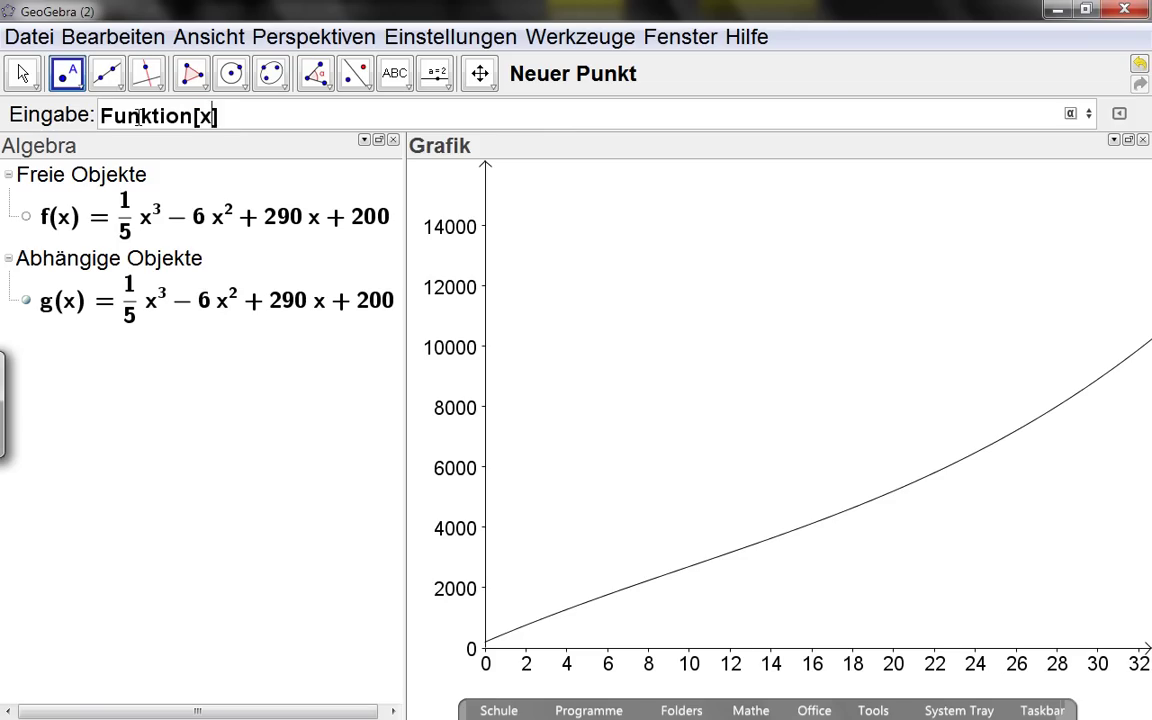
{"action": "type", "text": "^2,0,19"}
{"action": "key", "text": "BackSpace"}
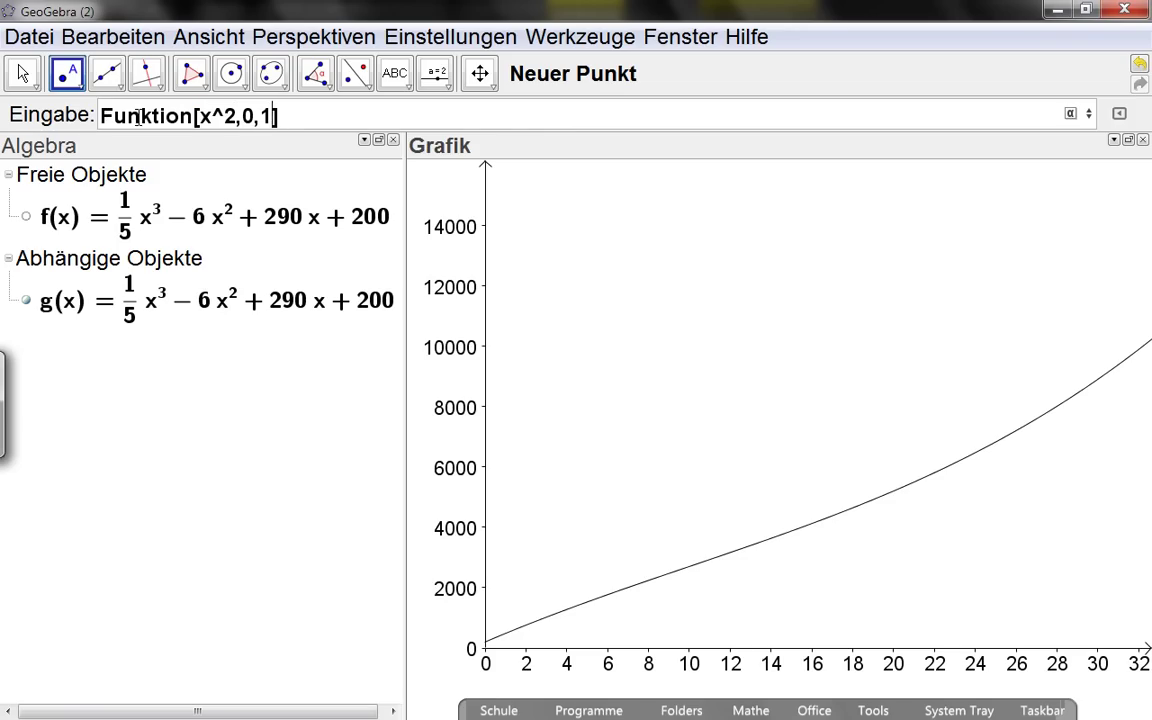
{"action": "type", "text": "0"}
{"action": "key", "text": "Return"}
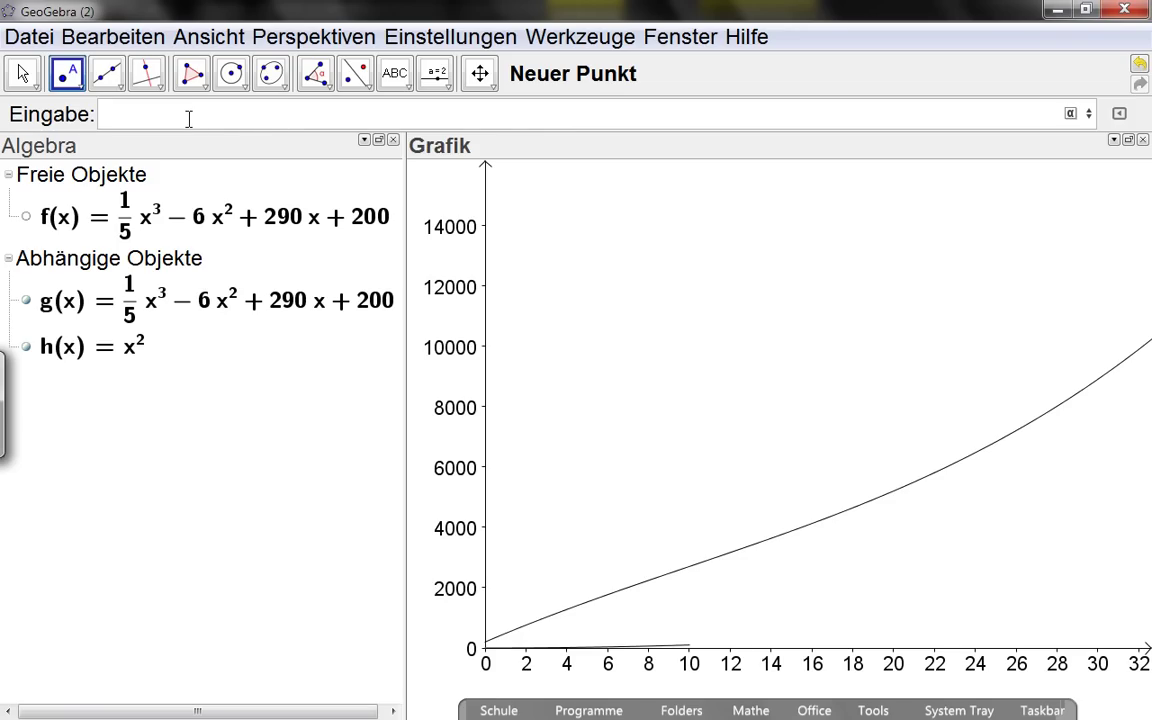
Evaluate h(-1), and delete both the resulting number and the test function h.
{"action": "type", "text": "h(-1"}
{"action": "key", "text": "Return"}
{"action": "right_click", "coordinate": [55, 290]}
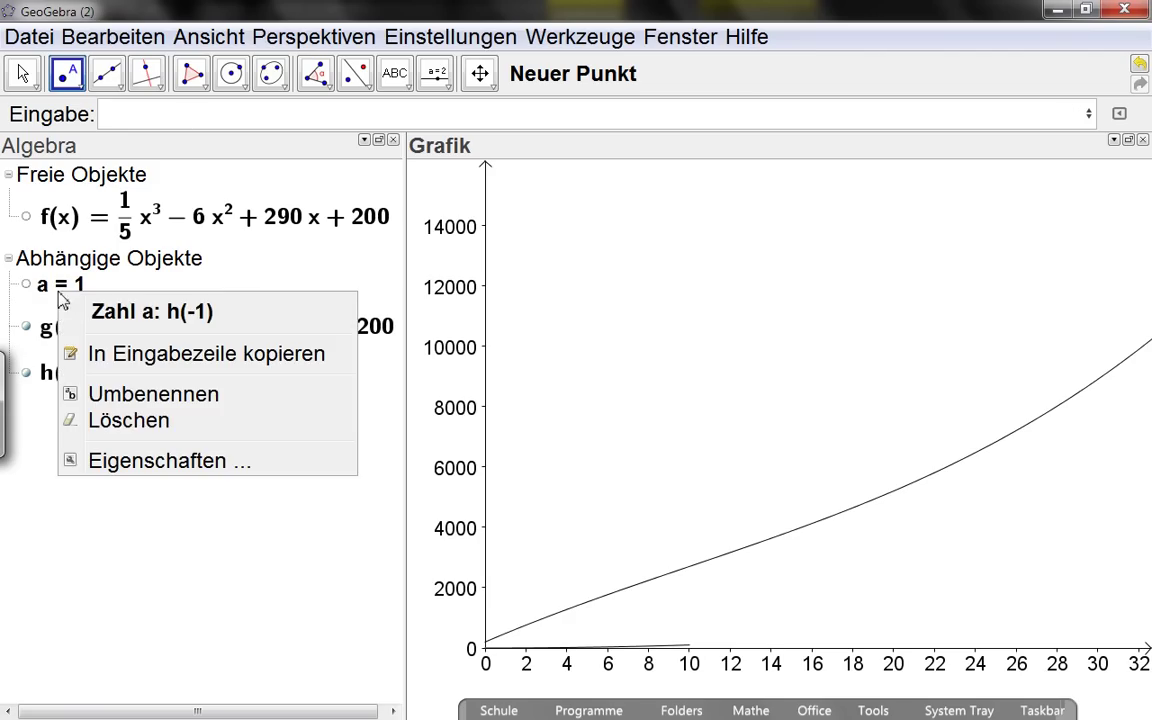
{"action": "left_click", "coordinate": [150, 420]}
{"action": "right_click", "coordinate": [100, 350]}
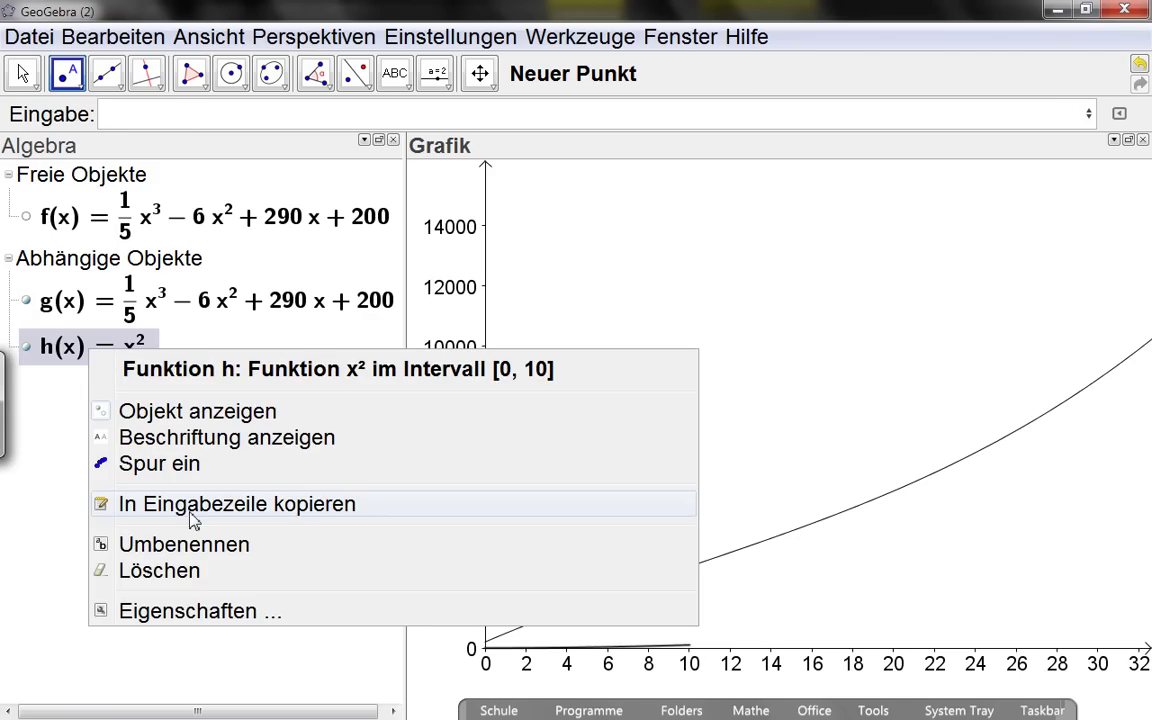
{"action": "left_click", "coordinate": [160, 570]}
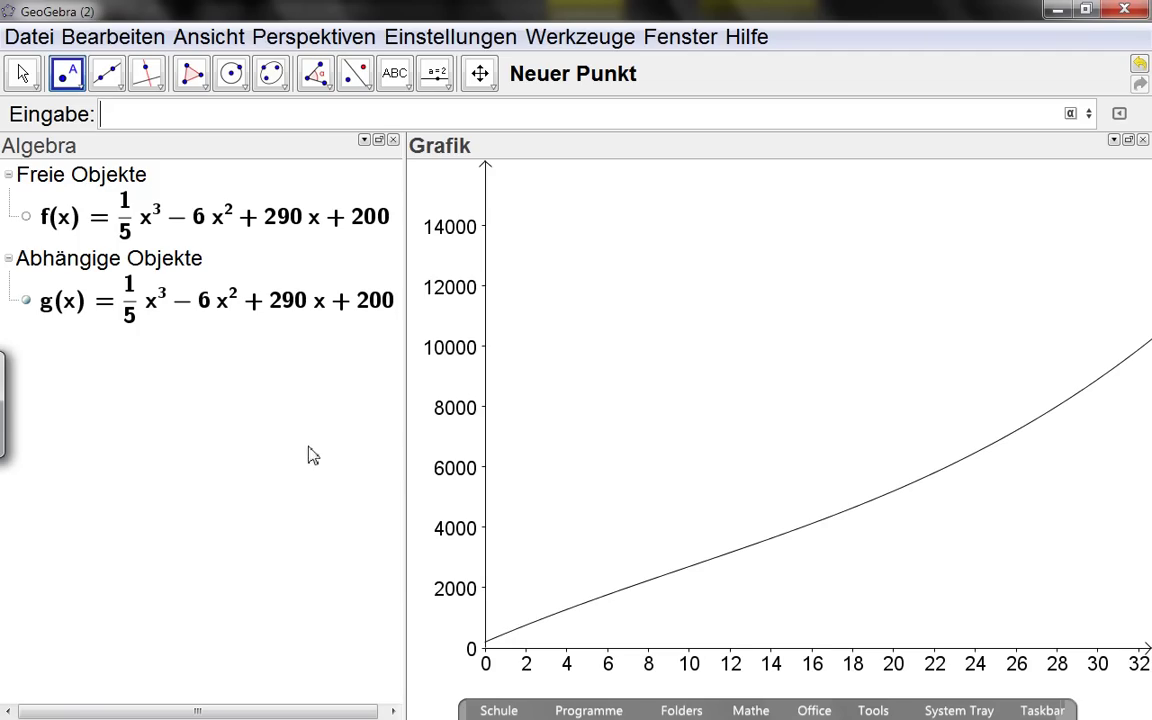
Show the second graphics view, Grafik 2, docked beside Grafik, and resize the views so Grafik remains the widest.
{"action": "left_click_drag", "start_coordinate": [403, 364], "coordinate": [184, 365]}
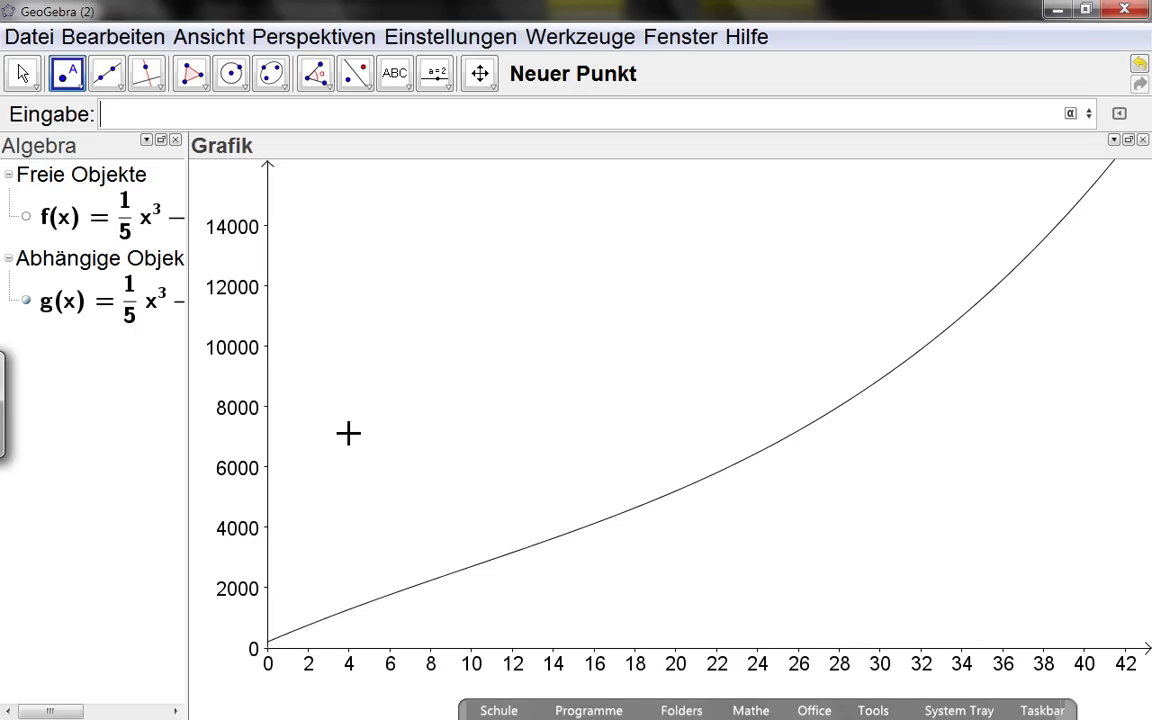
{"action": "left_click", "coordinate": [209, 38]}
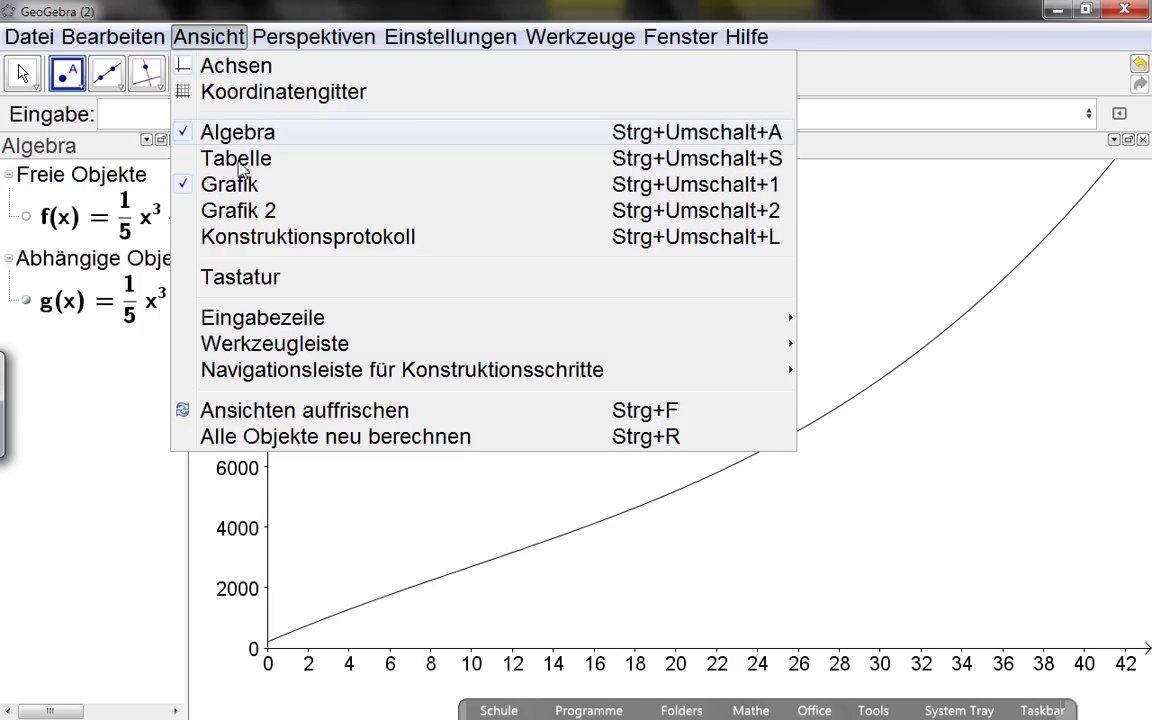
{"action": "left_click", "coordinate": [232, 211]}
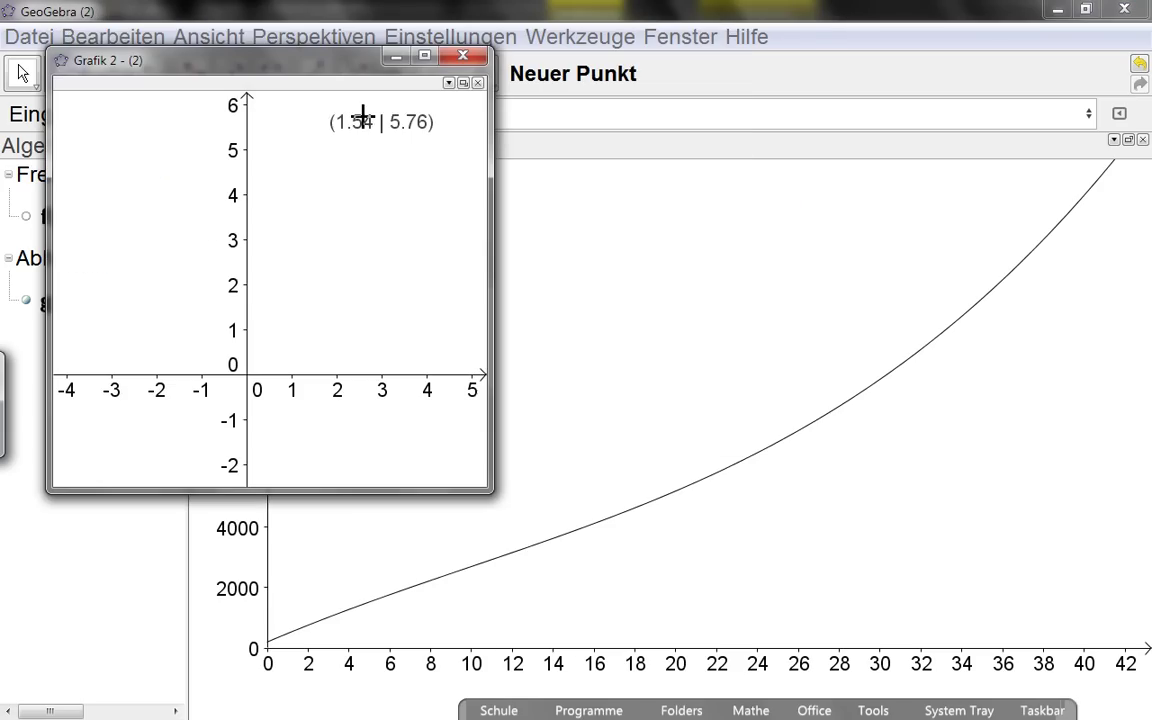
{"action": "left_click", "coordinate": [463, 83]}
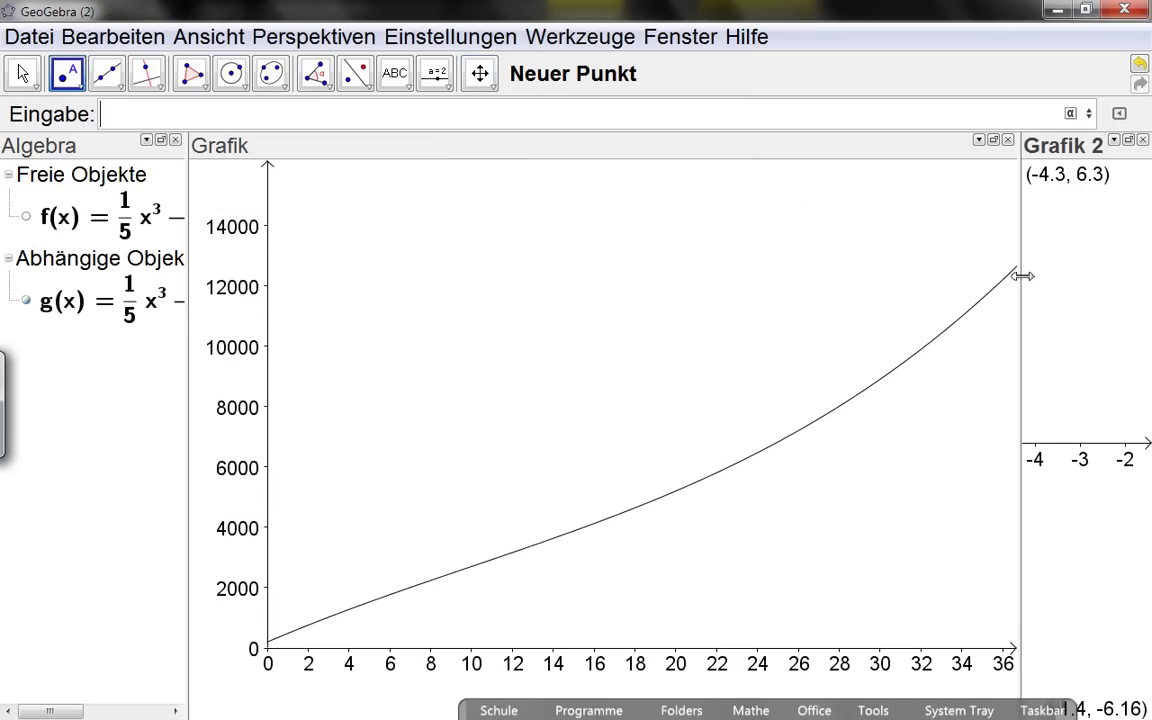
{"action": "left_click_drag", "start_coordinate": [1020, 275], "coordinate": [680, 275]}
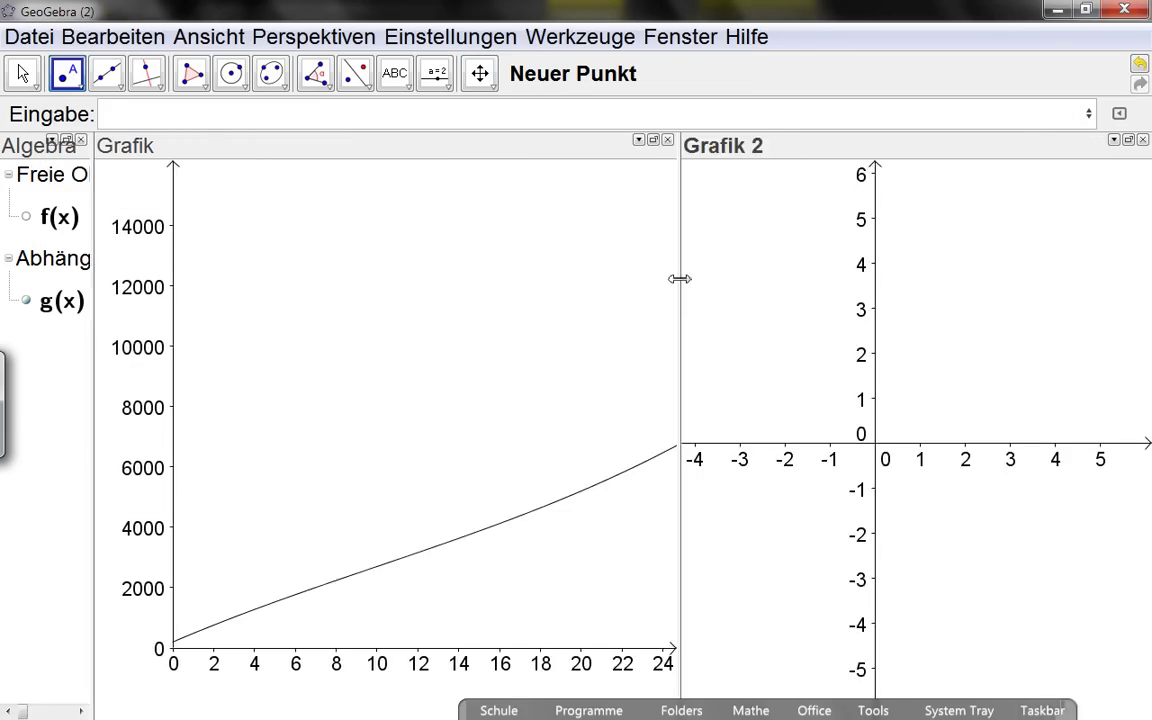
{"action": "left_click_drag", "start_coordinate": [93, 280], "coordinate": [115, 280]}
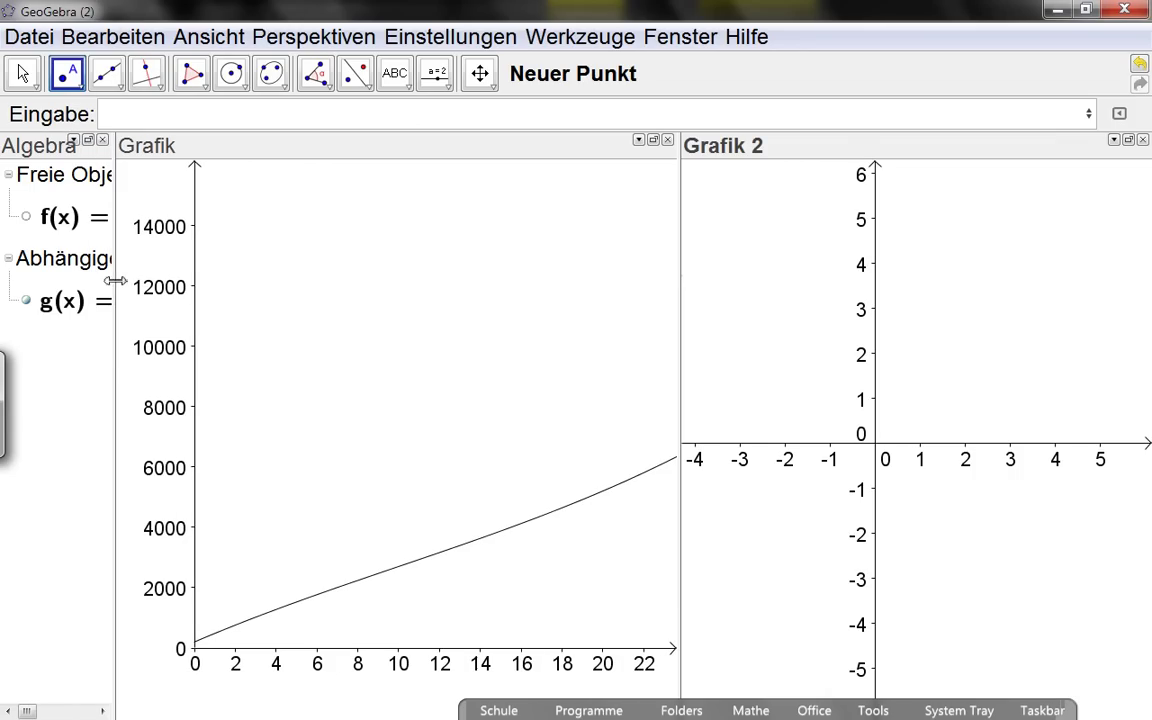
{"action": "left_click_drag", "start_coordinate": [681, 308], "coordinate": [928, 309]}
Label the x-axis of Grafik as Stück and set its unit to ME.
{"action": "left_click_drag", "start_coordinate": [639, 409], "coordinate": [634, 376]}
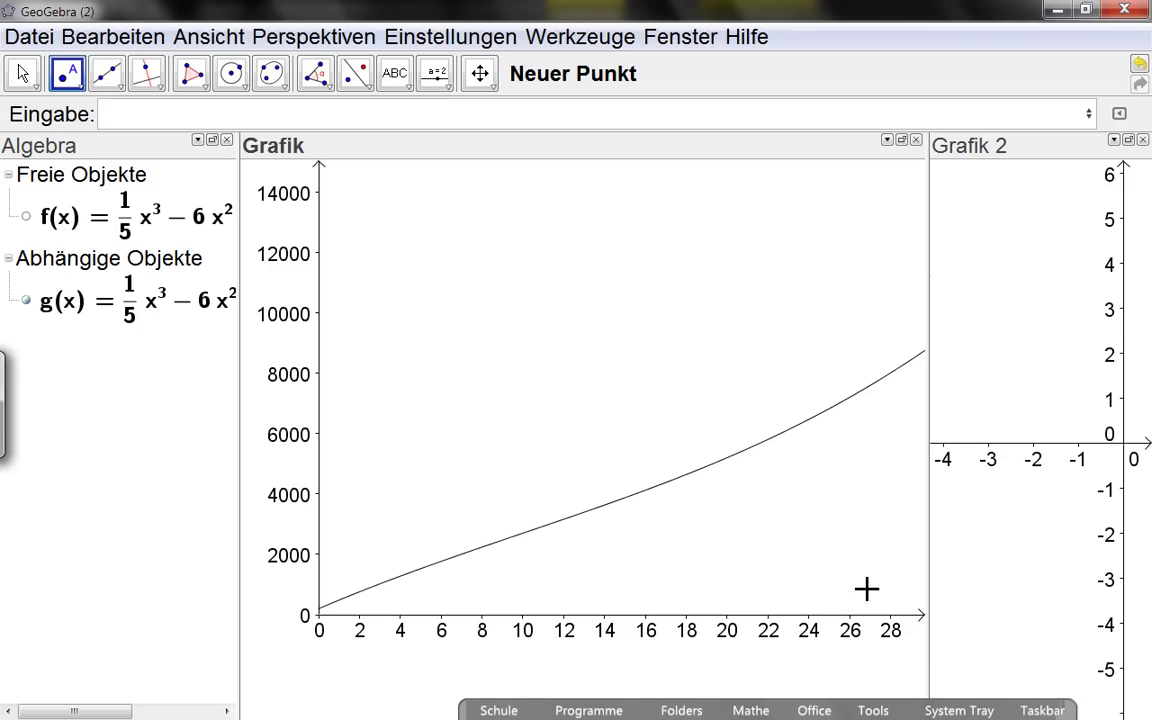
{"action": "right_click", "coordinate": [563, 322]}
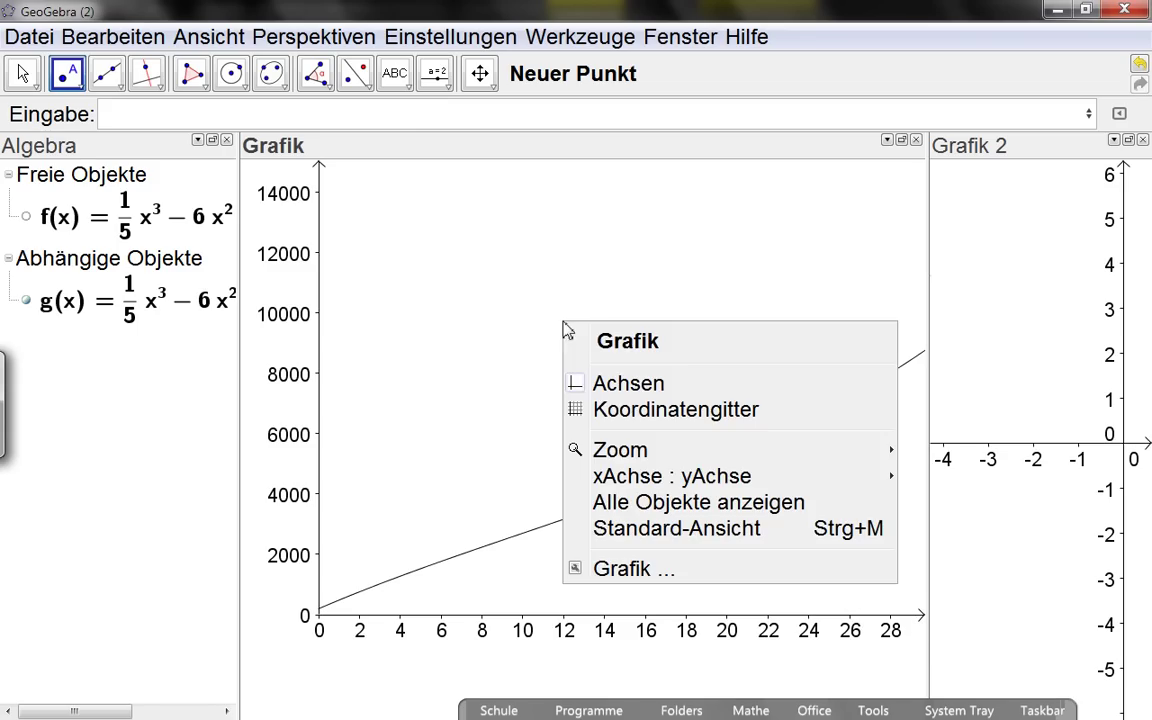
{"action": "left_click", "coordinate": [636, 570]}
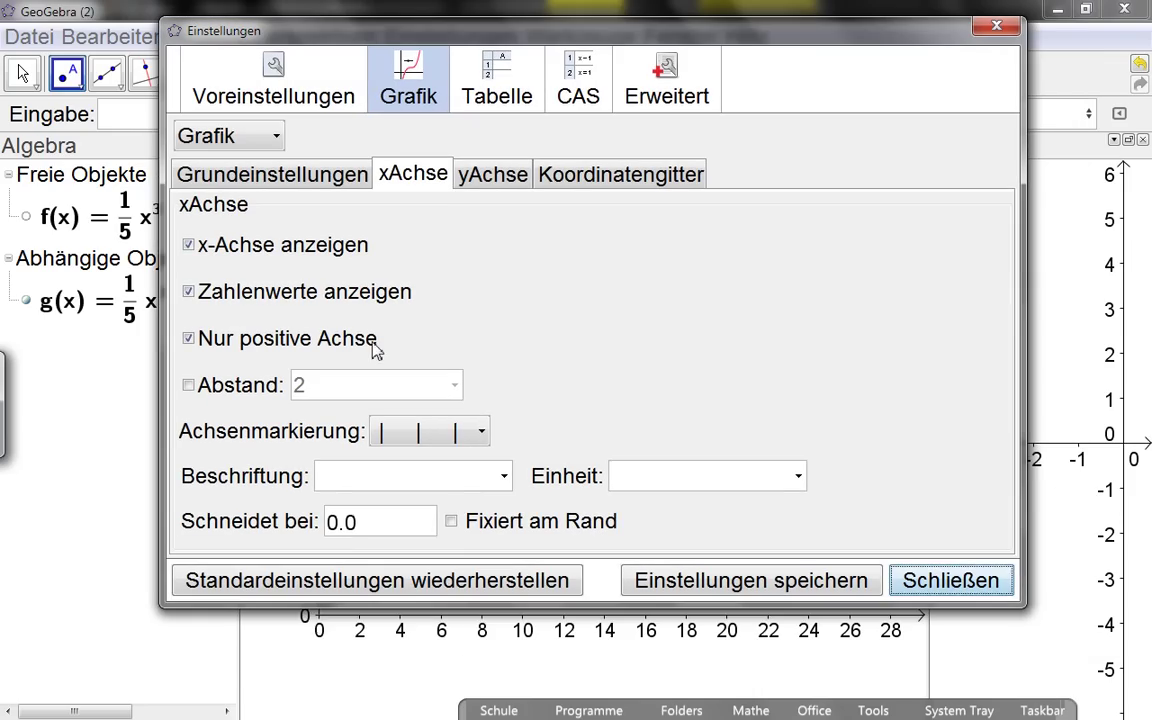
{"action": "left_click", "coordinate": [353, 473]}
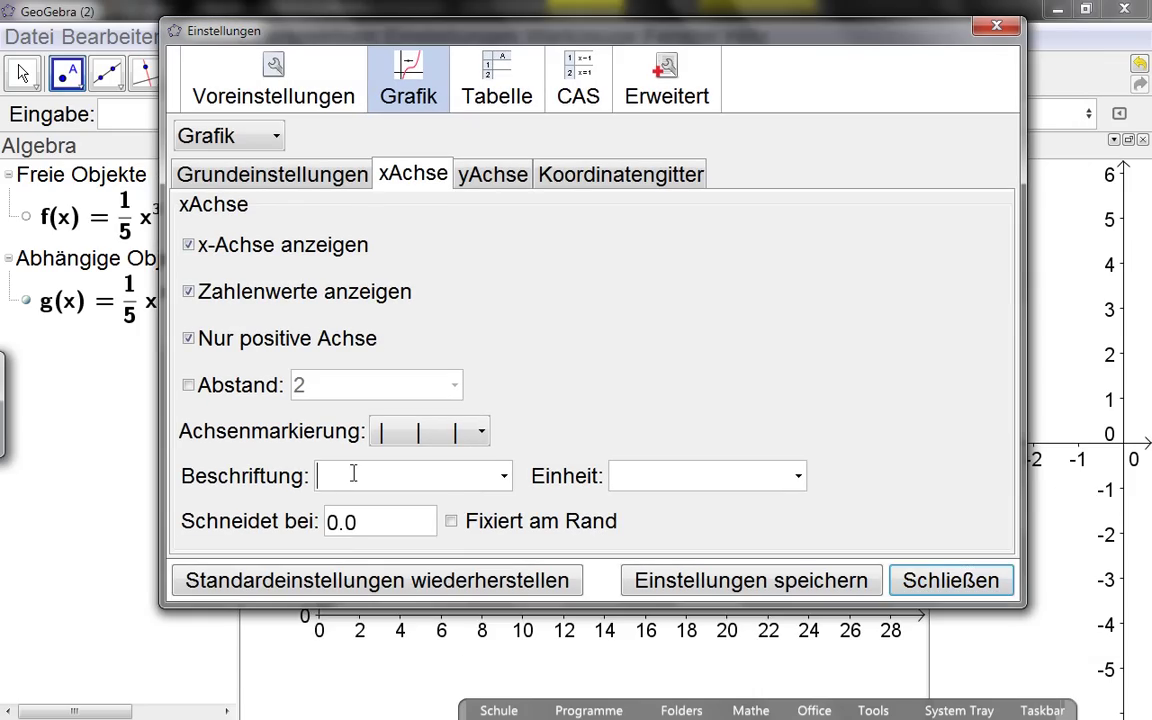
{"action": "left_click", "coordinate": [503, 476]}
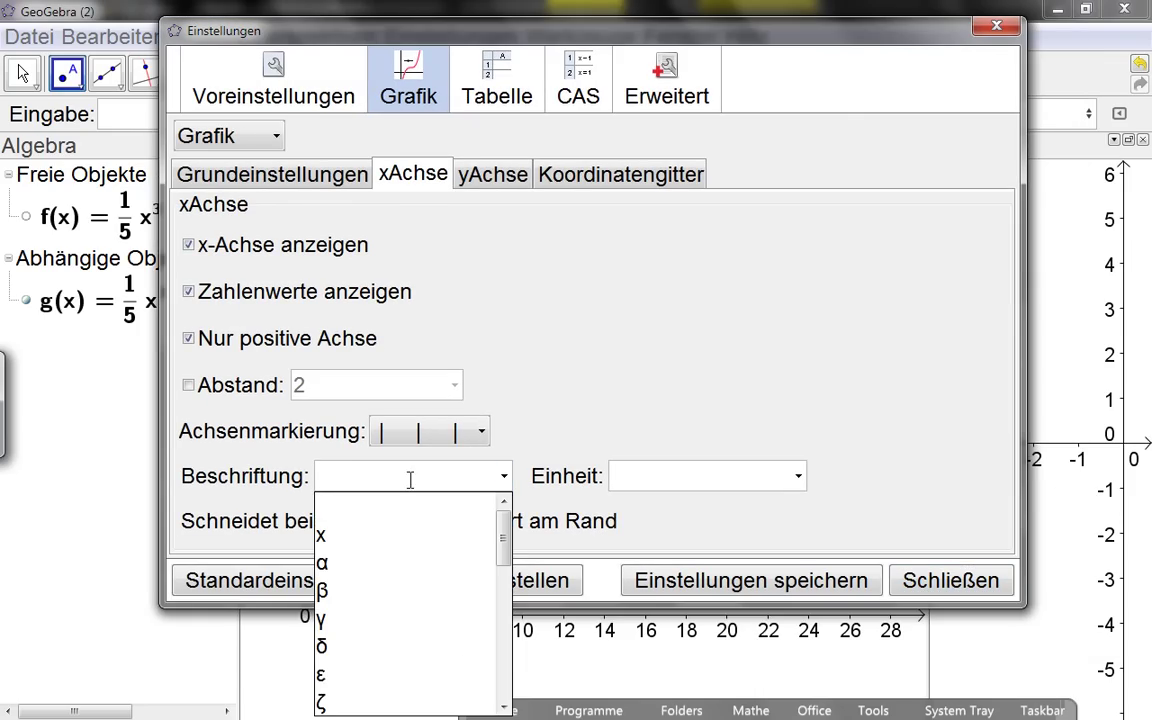
{"action": "left_click_drag", "start_coordinate": [475, 35], "coordinate": [713, 66]}
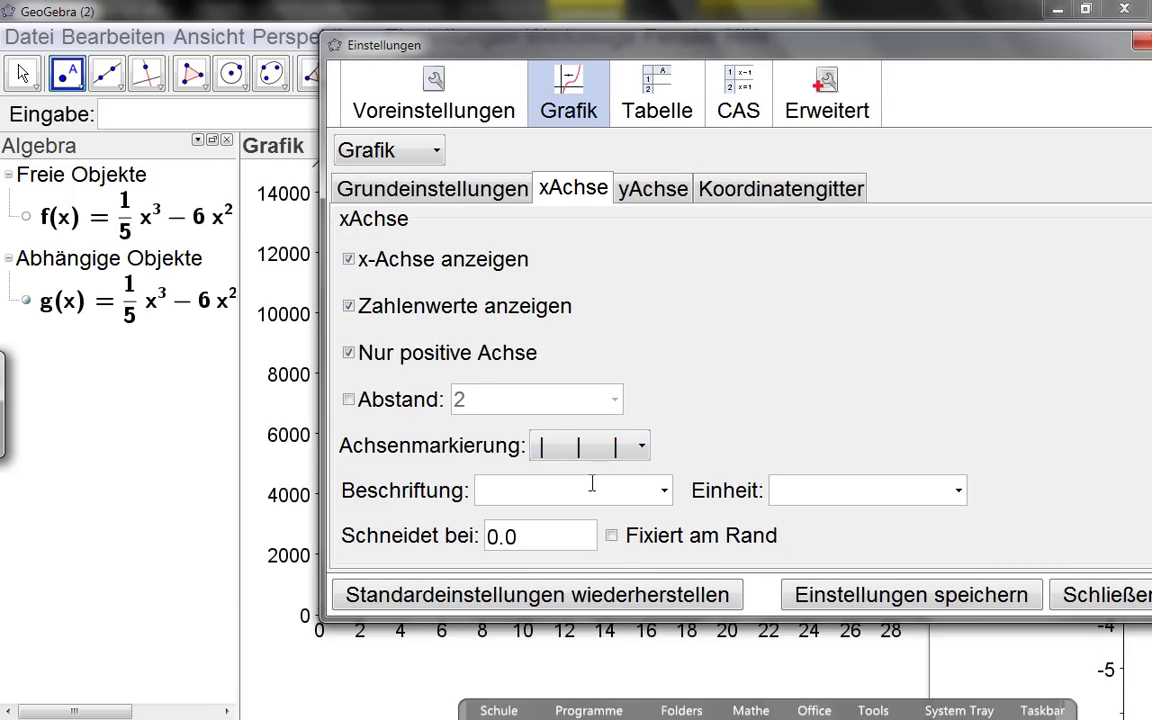
{"action": "type", "text": "Stück"}
{"action": "left_click", "coordinate": [816, 488]}
{"action": "type", "text": "ME"}
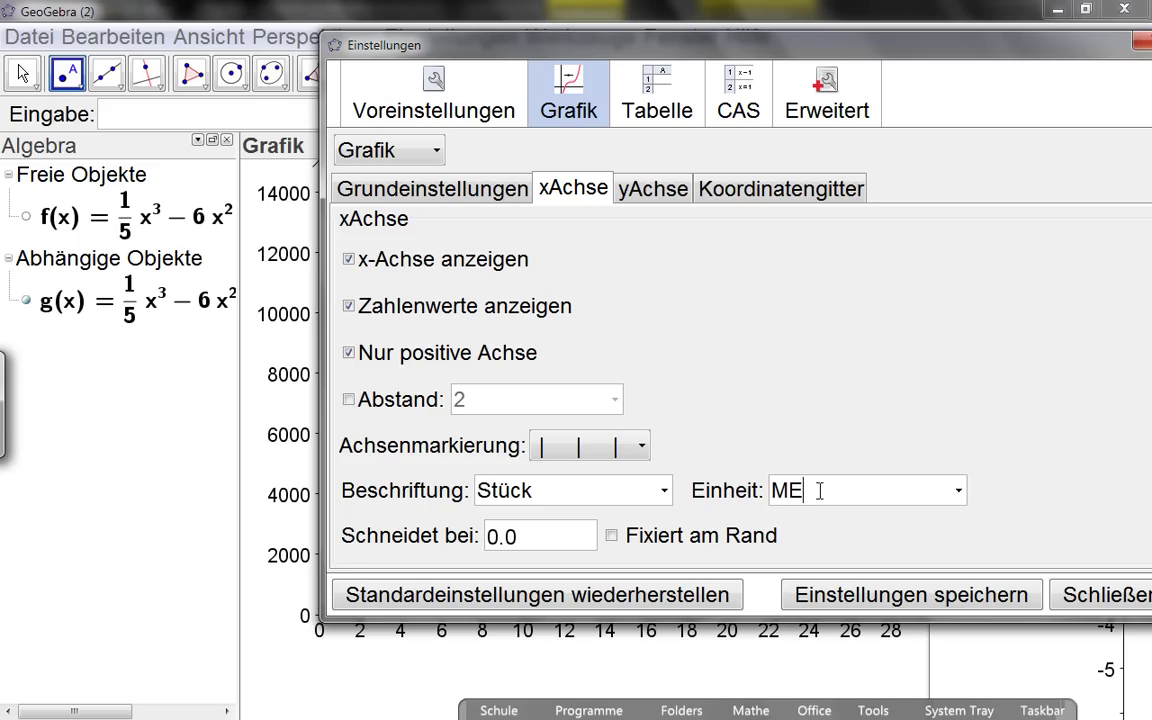
{"action": "key", "text": "Return"}
{"action": "left_click", "coordinate": [1075, 600]}
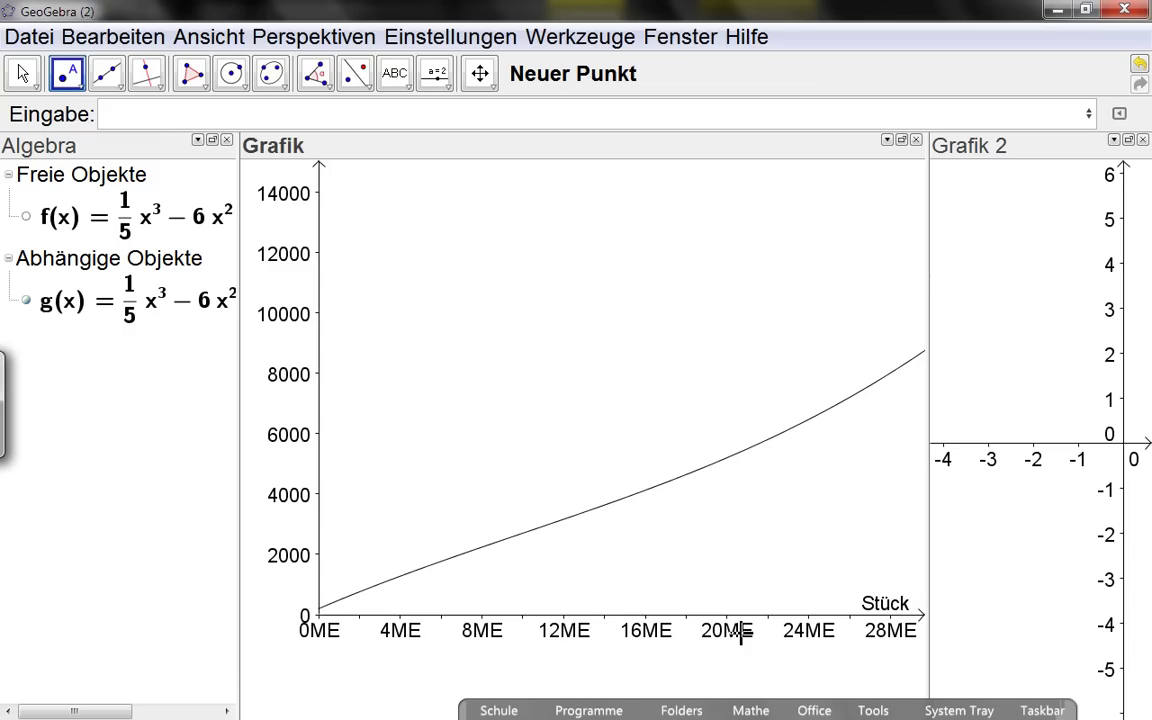
Label the y-axis of Grafik as Kosten and set its unit to €.
{"action": "left_click_drag", "start_coordinate": [607, 620], "coordinate": [905, 617]}
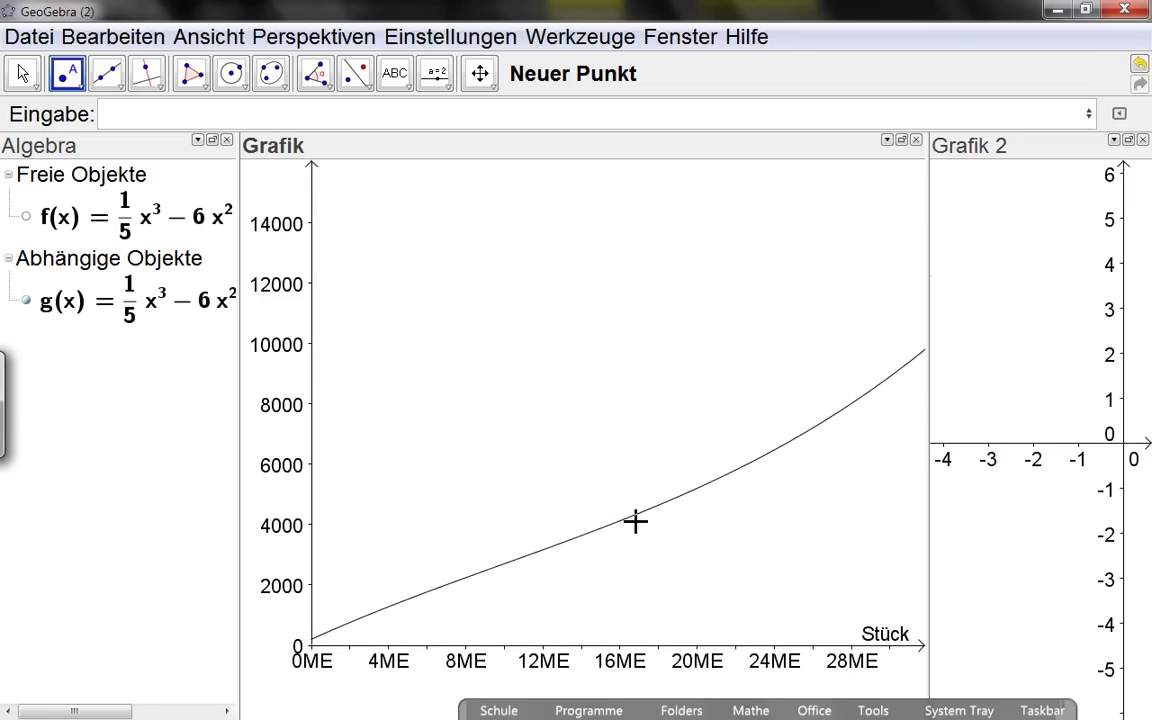
{"action": "right_click", "coordinate": [445, 322]}
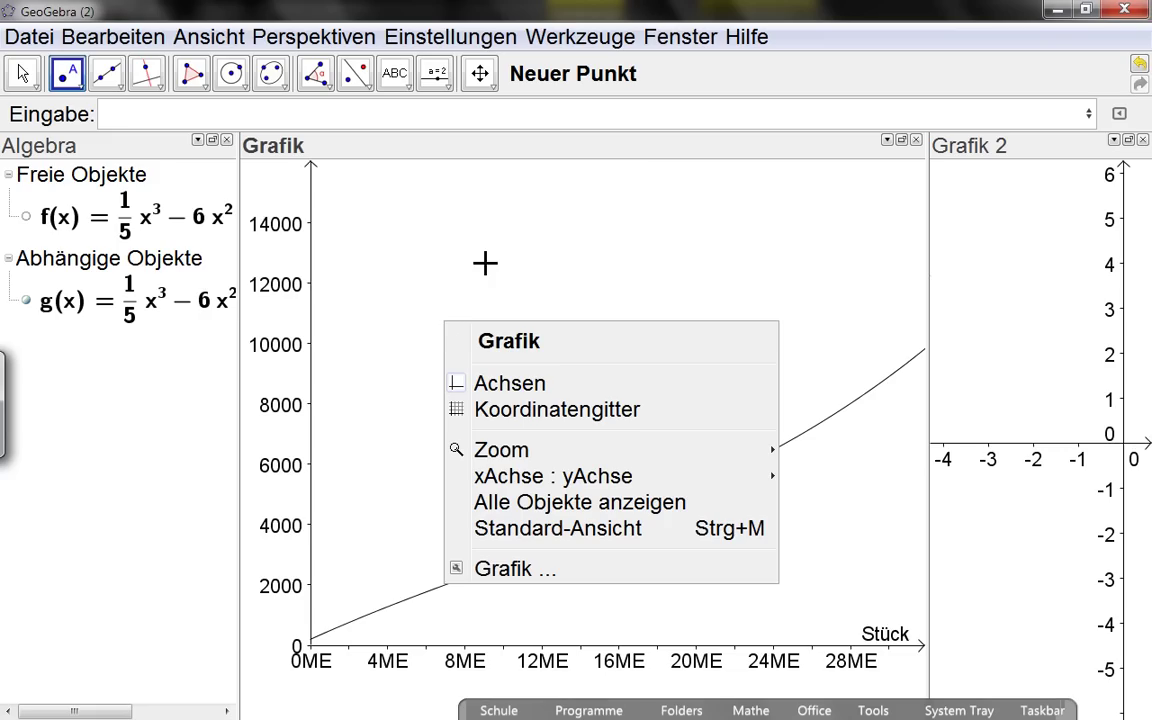
{"action": "left_click", "coordinate": [560, 570]}
{"action": "left_click", "coordinate": [655, 193]}
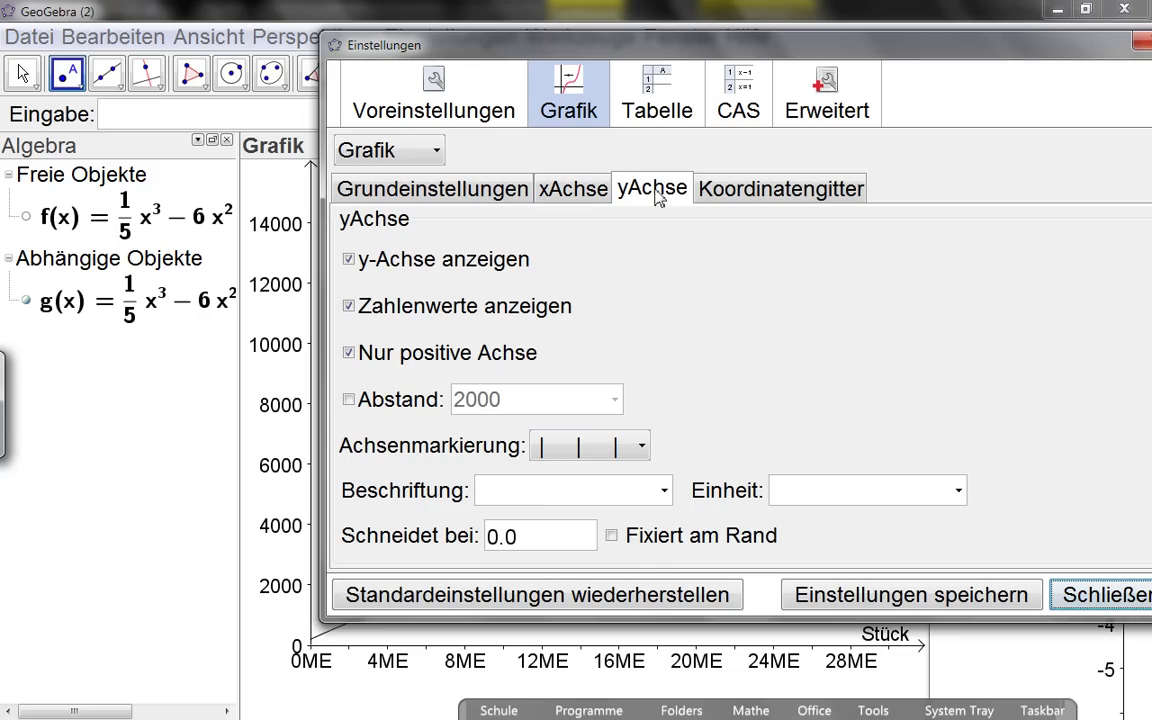
{"action": "left_click", "coordinate": [516, 498]}
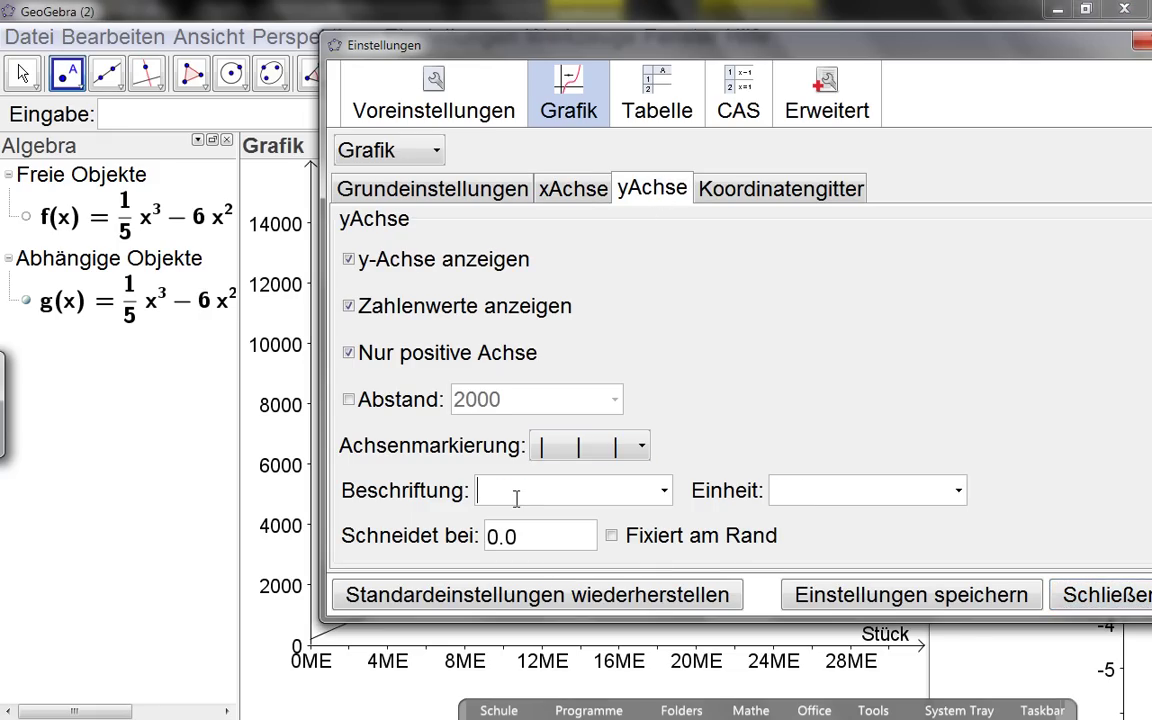
{"action": "type", "text": "Kosten"}
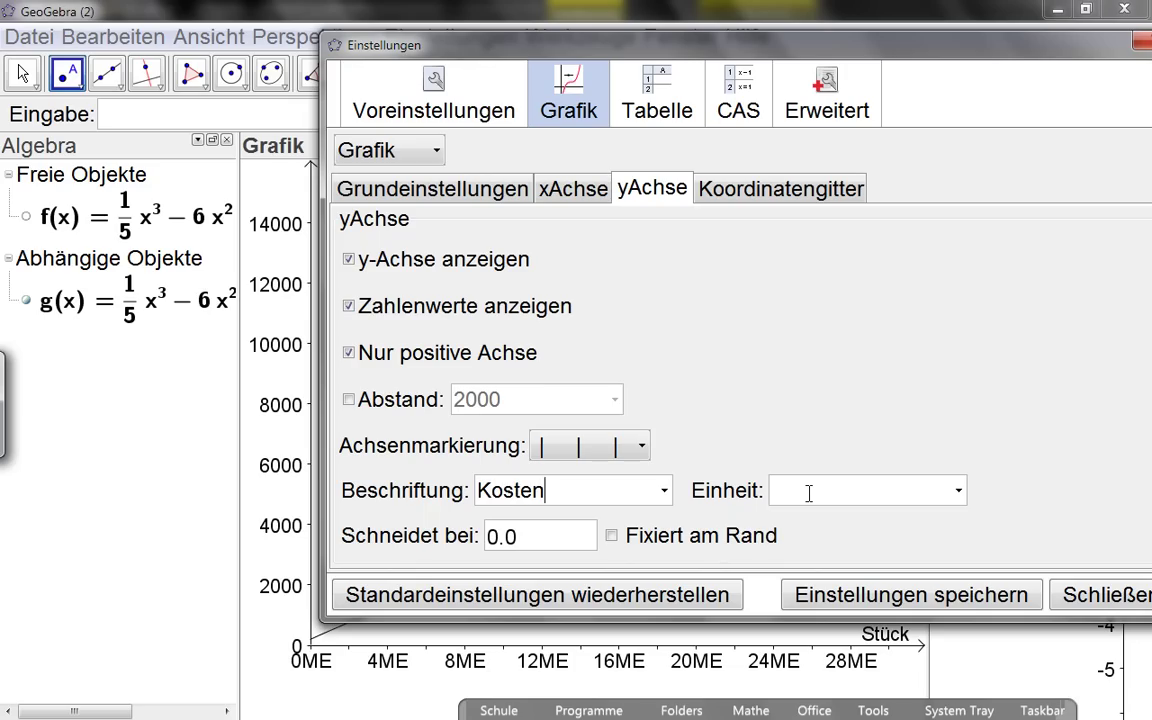
{"action": "left_click", "coordinate": [809, 492]}
{"action": "type", "text": "€"}
{"action": "key", "text": "Return"}
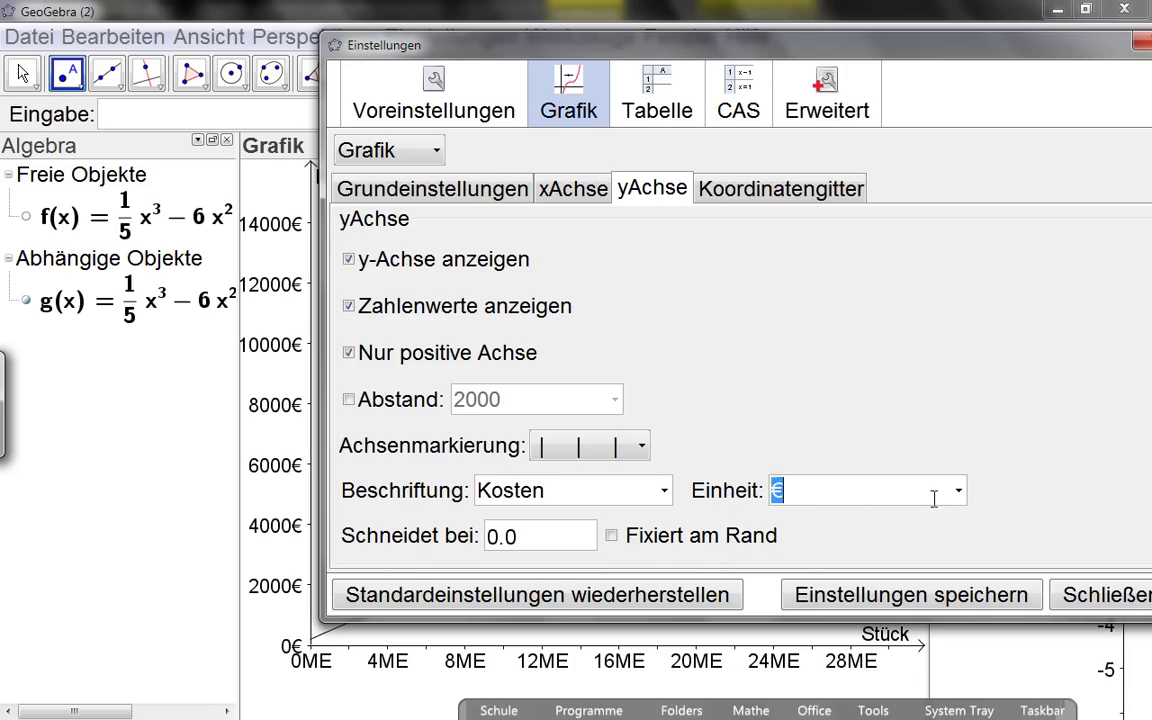
{"action": "left_click", "coordinate": [1084, 590]}
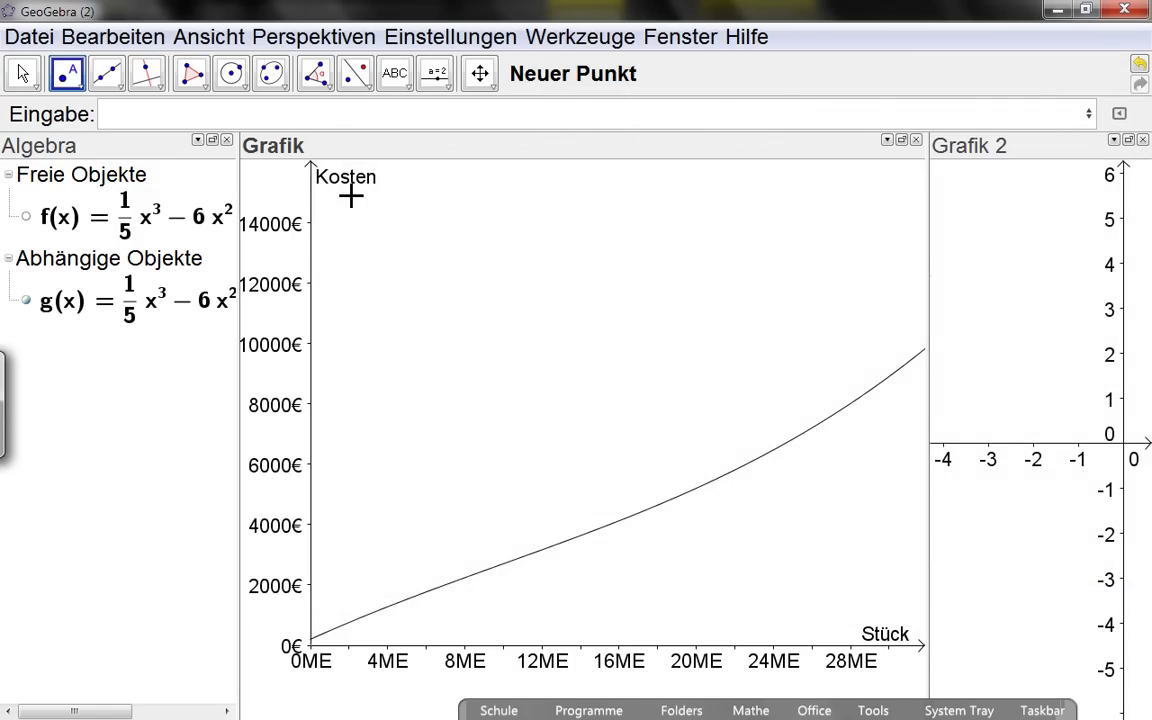
Compress Grafik's y-axis to reach about 18000€ and narrow the Algebra view, leaving room for the y-axis numbers.
{"action": "left_click_drag", "start_coordinate": [313, 330], "coordinate": [314, 442]}
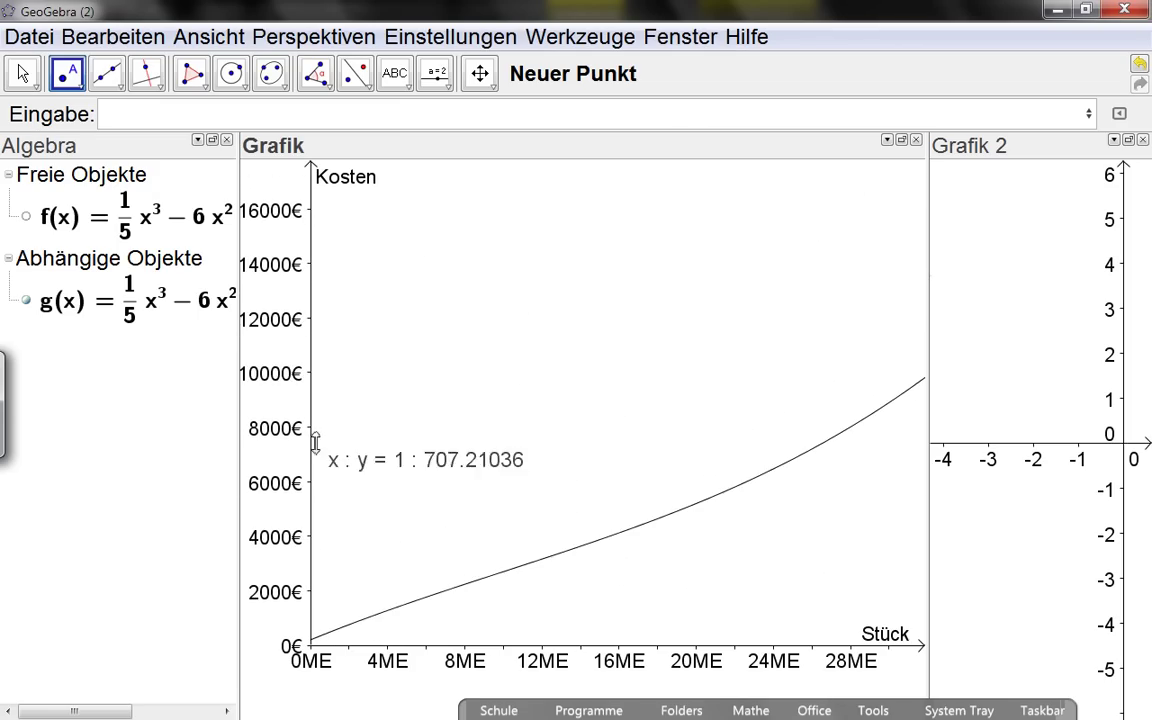
{"action": "left_click_drag", "start_coordinate": [314, 311], "coordinate": [258, 338]}
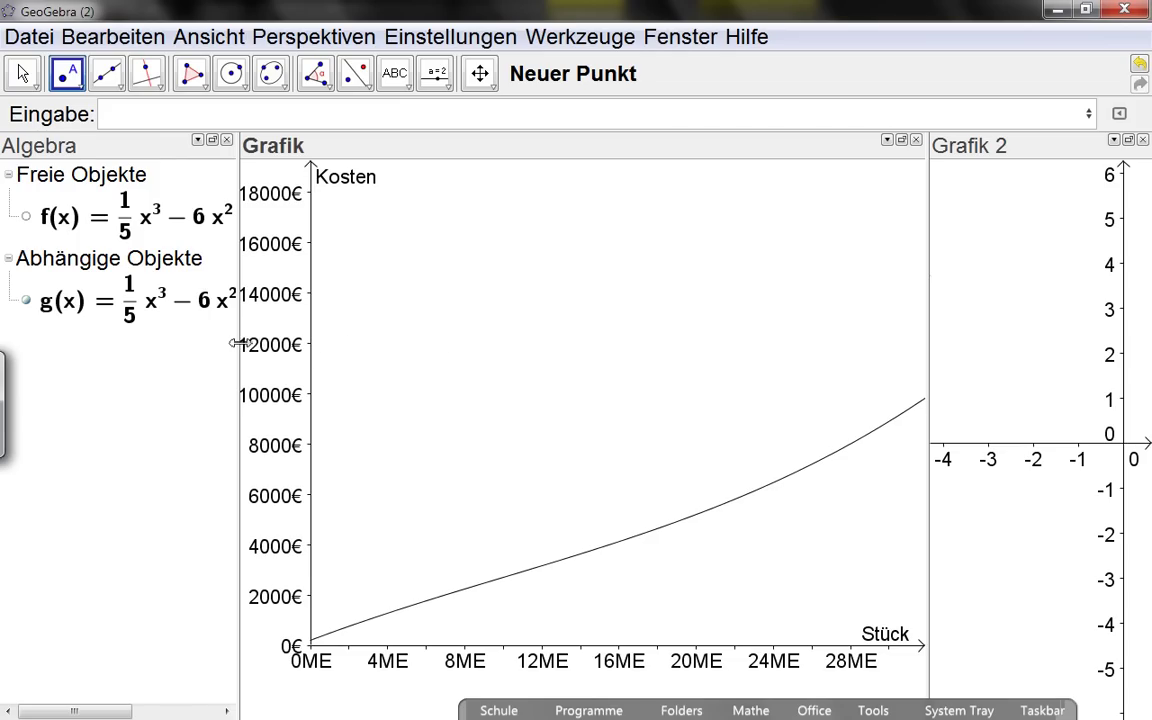
{"action": "left_click_drag", "start_coordinate": [242, 345], "coordinate": [150, 344]}
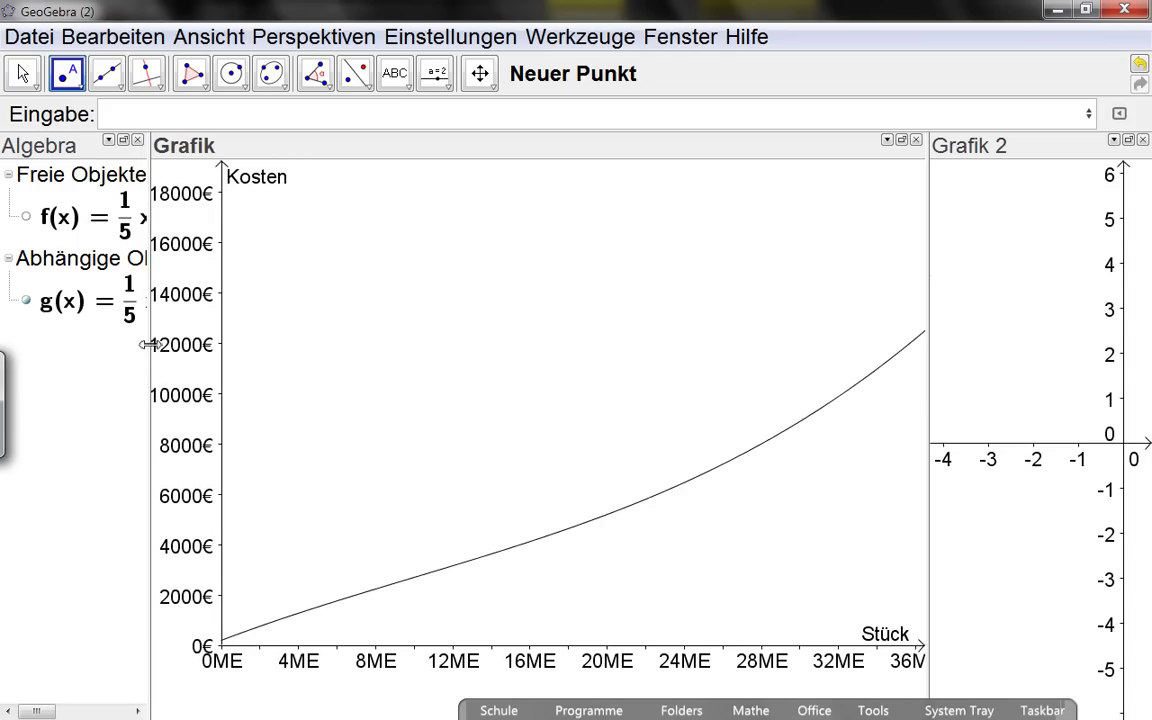
{"action": "left_click_drag", "start_coordinate": [278, 417], "coordinate": [325, 428]}
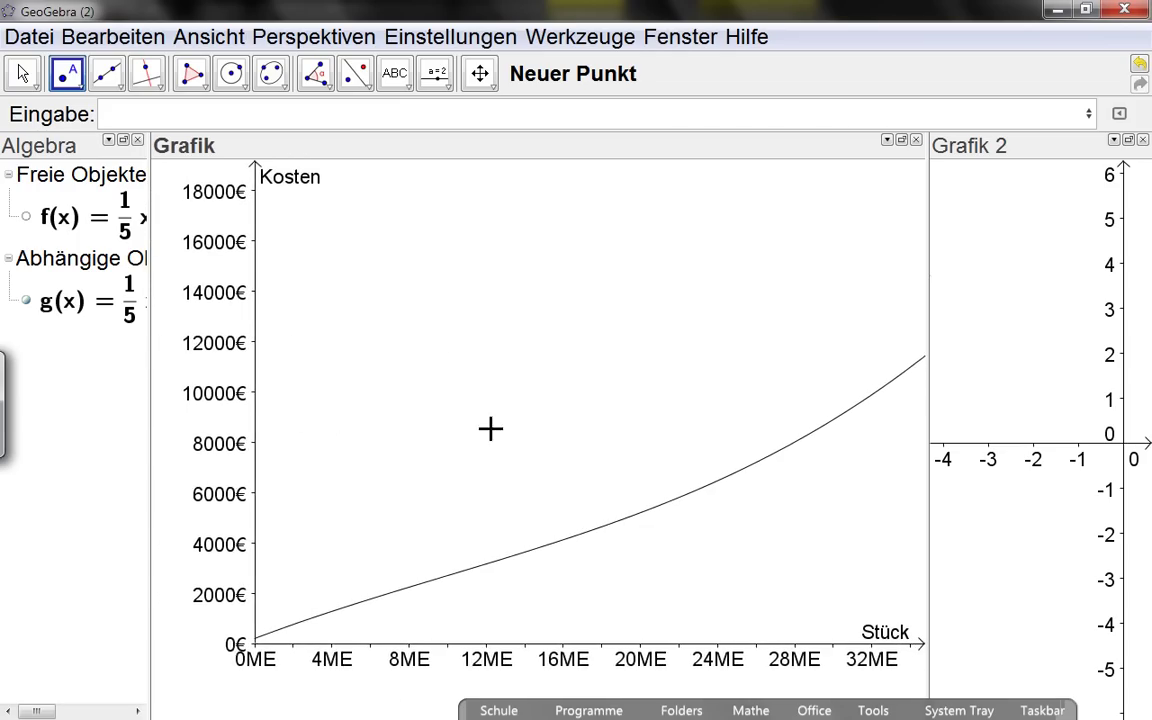
Widen Grafik 2 and the Algebra view, and shift Grafik 2's origin near its lower-left corner to show mainly the first quadrant.
{"action": "left_click_drag", "start_coordinate": [929, 215], "coordinate": [677, 215]}
{"action": "left_click_drag", "start_coordinate": [937, 322], "coordinate": [918, 460]}
{"action": "left_click_drag", "start_coordinate": [848, 398], "coordinate": [902, 519]}
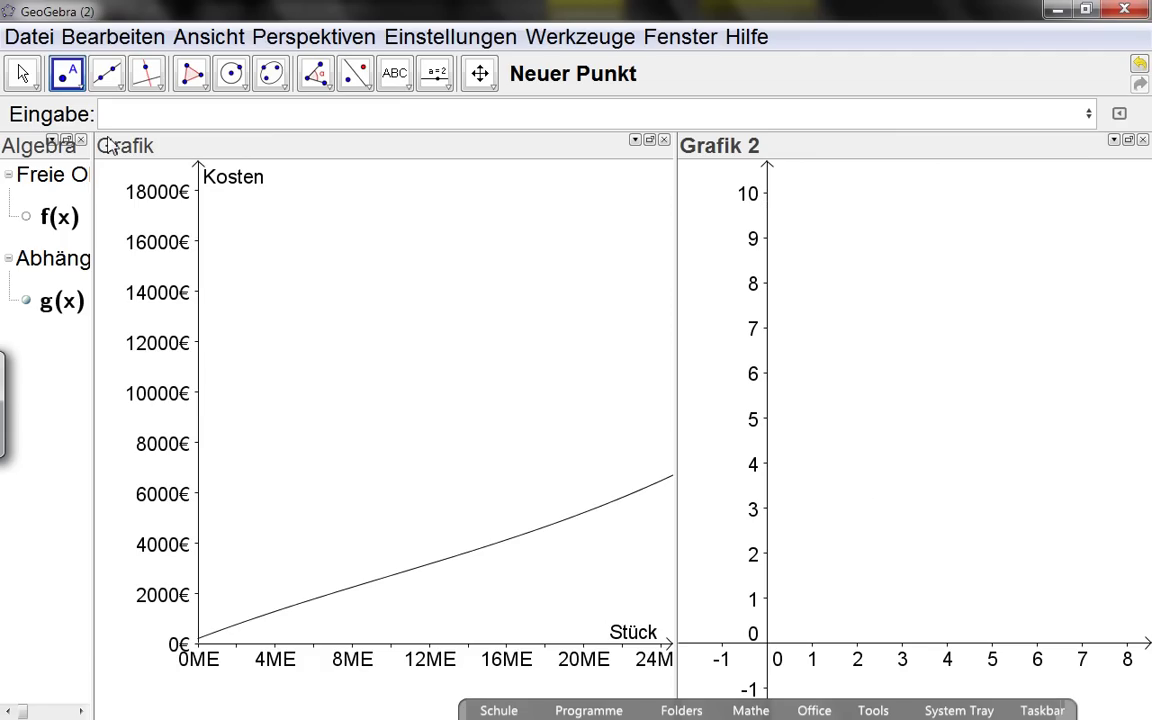
{"action": "left_click_drag", "start_coordinate": [95, 178], "coordinate": [330, 197]}
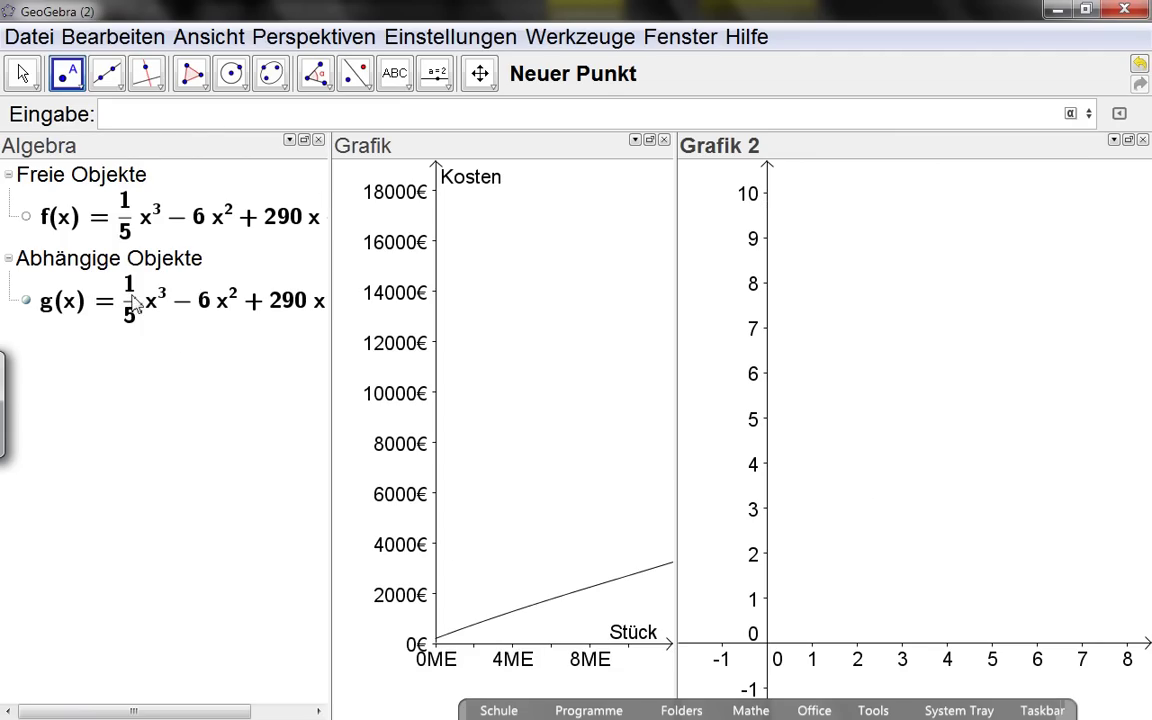
Undock Grafik 2 into its own window and dock it back beside Grafik.
{"action": "left_click", "coordinate": [209, 40]}
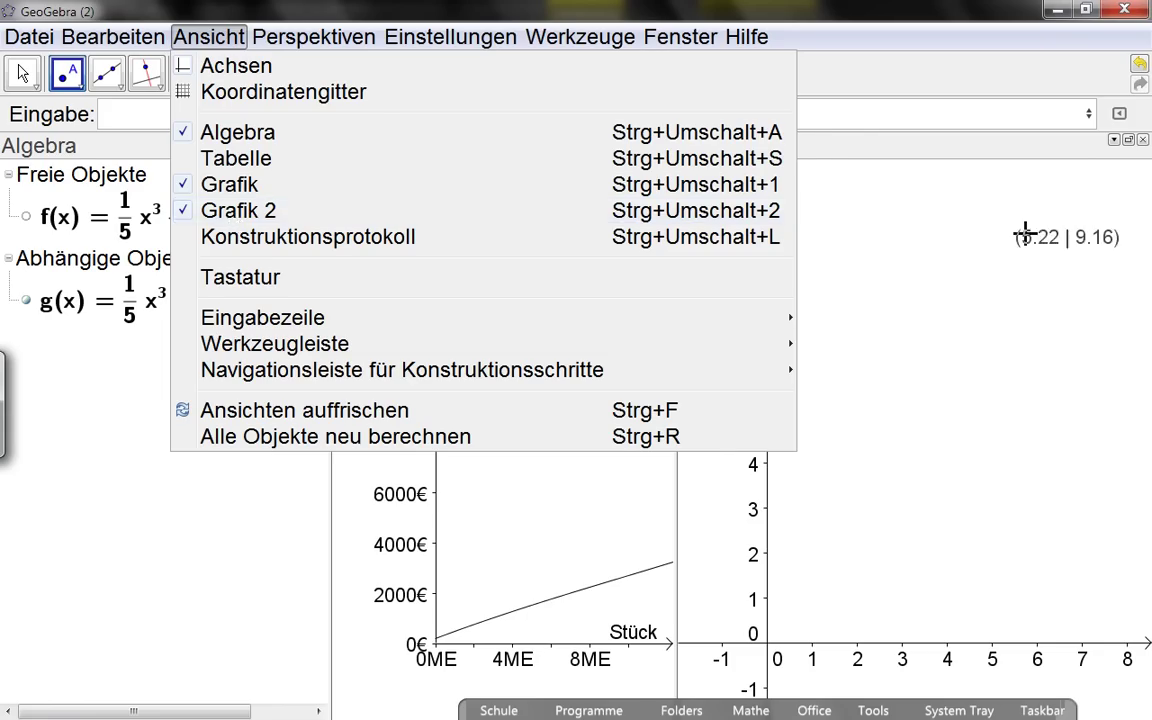
{"action": "left_click", "coordinate": [1113, 159]}
{"action": "left_click", "coordinate": [1128, 140]}
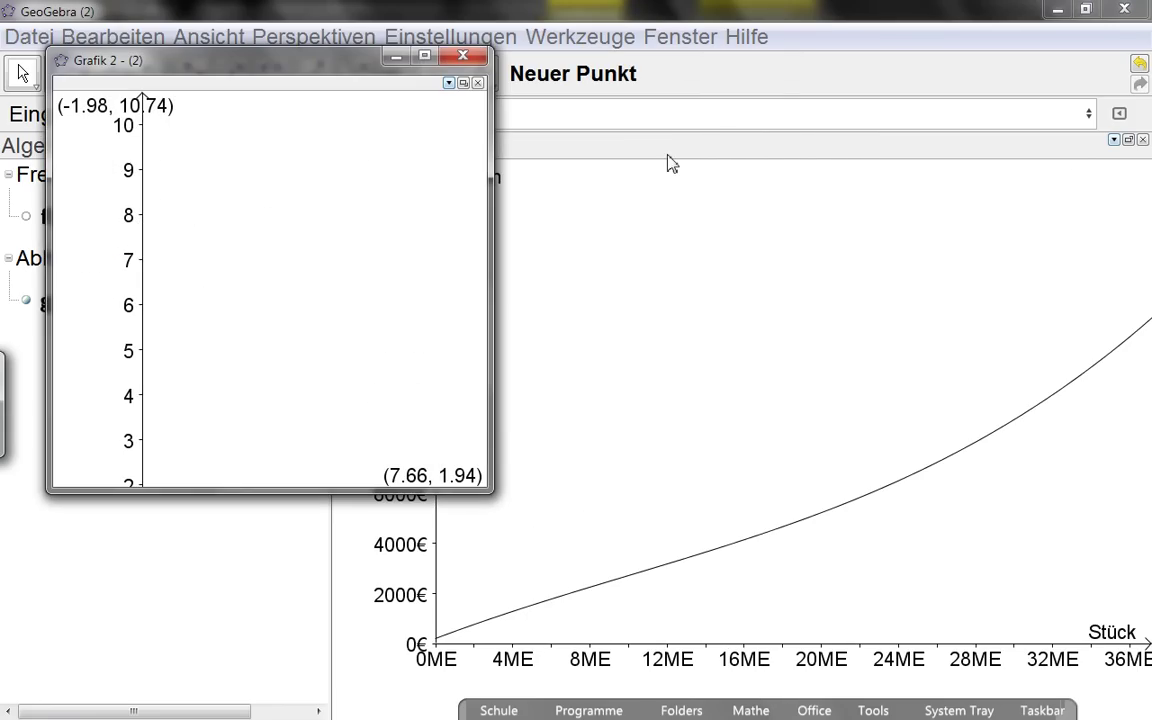
{"action": "left_click", "coordinate": [463, 84]}
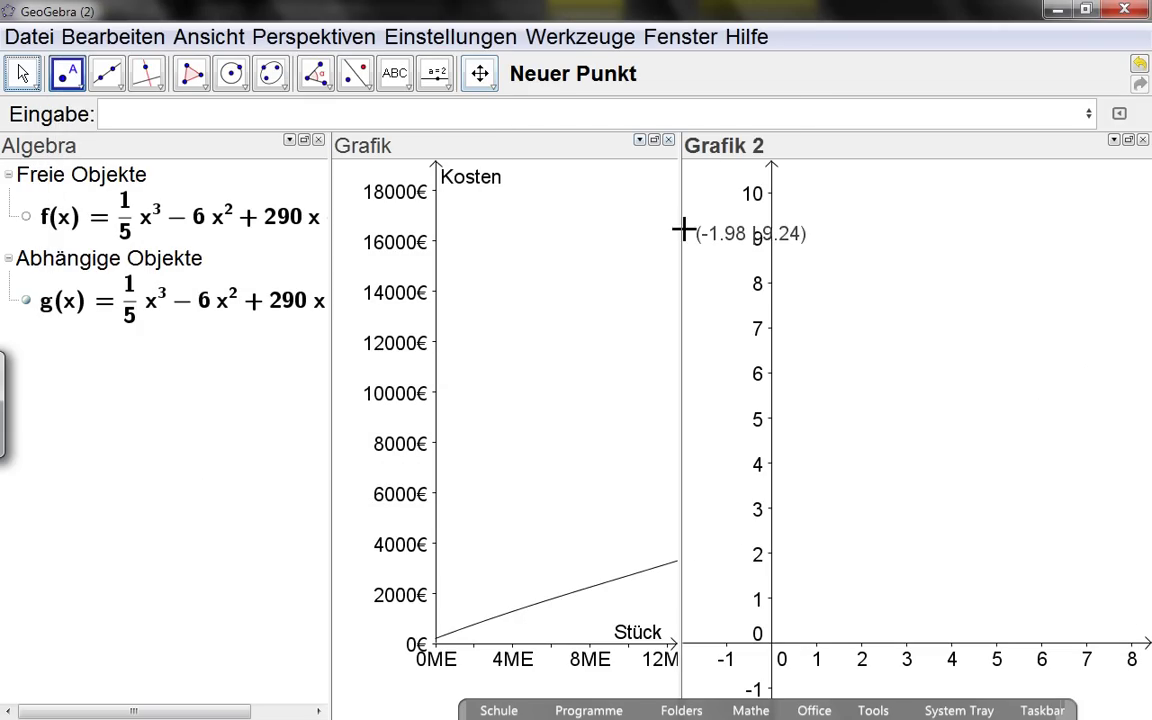
Widen the Grafik view at Grafik 2's expense and rename the restricted function g as K.
{"action": "left_click_drag", "start_coordinate": [681, 226], "coordinate": [763, 226]}
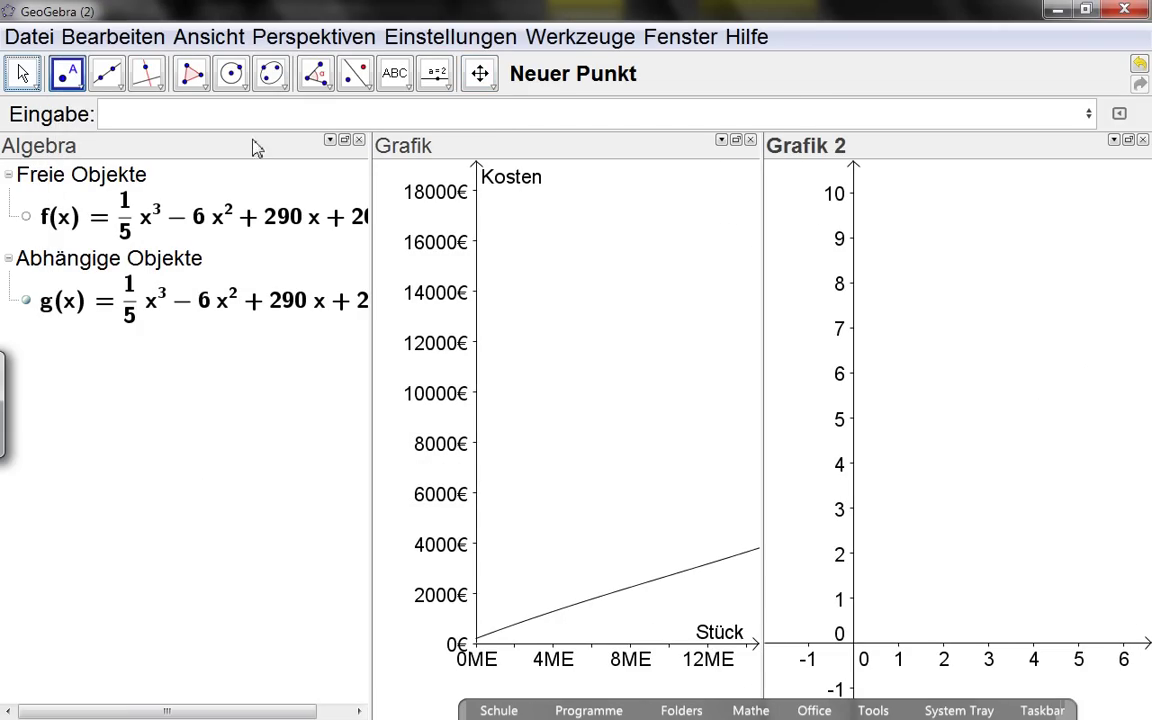
{"action": "left_click", "coordinate": [216, 118]}
{"action": "left_click", "coordinate": [146, 303]}
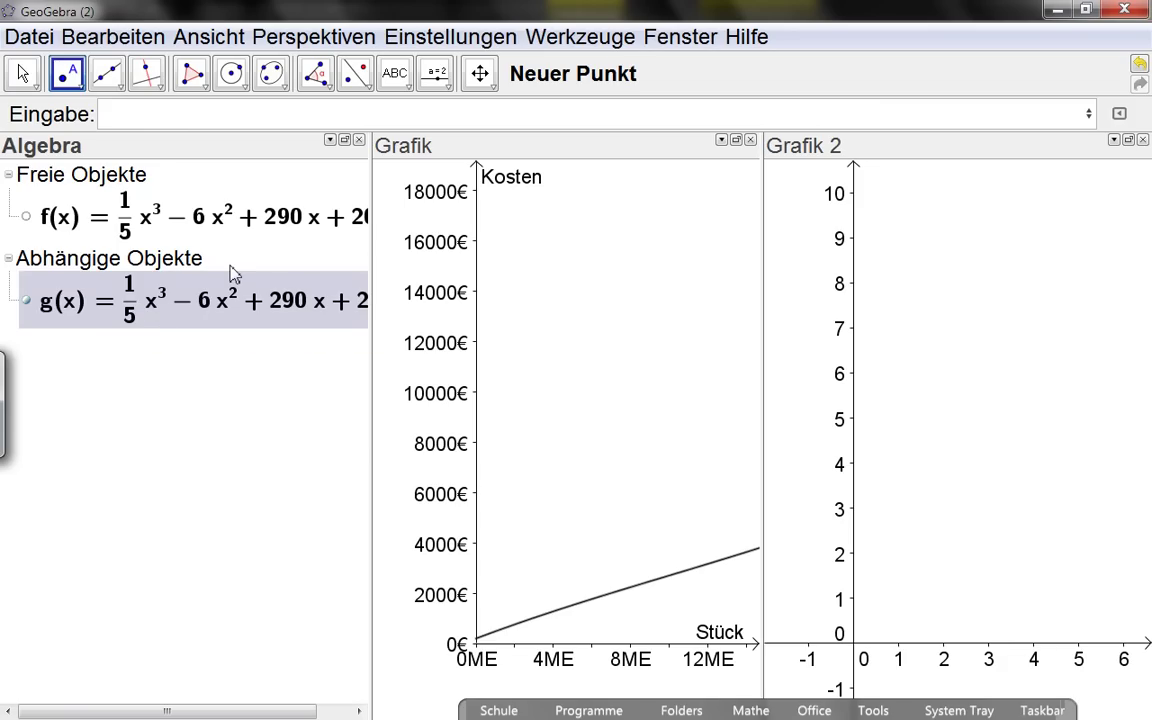
{"action": "type", "text": "K"}
{"action": "key", "text": "Return"}
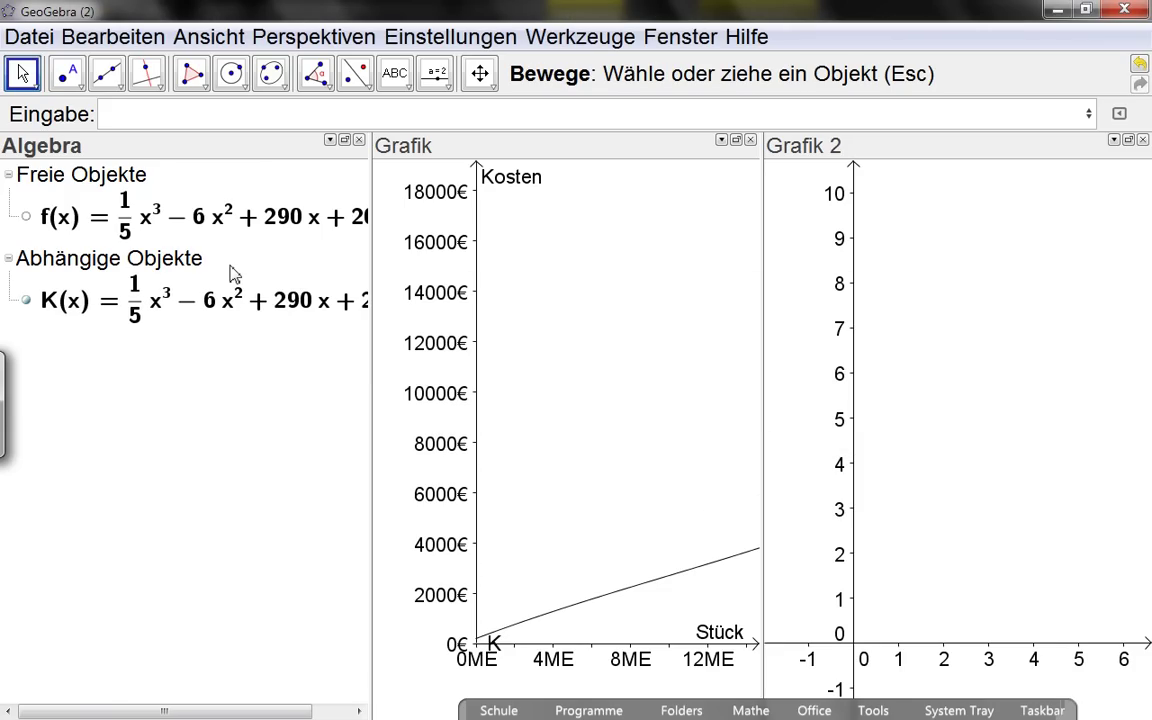
Make Grafik 2 the active view and define the average cost function Kquer(x)=K(x)/x in it.
{"action": "left_click", "coordinate": [128, 118]}
{"action": "type", "text": "Kquer"}
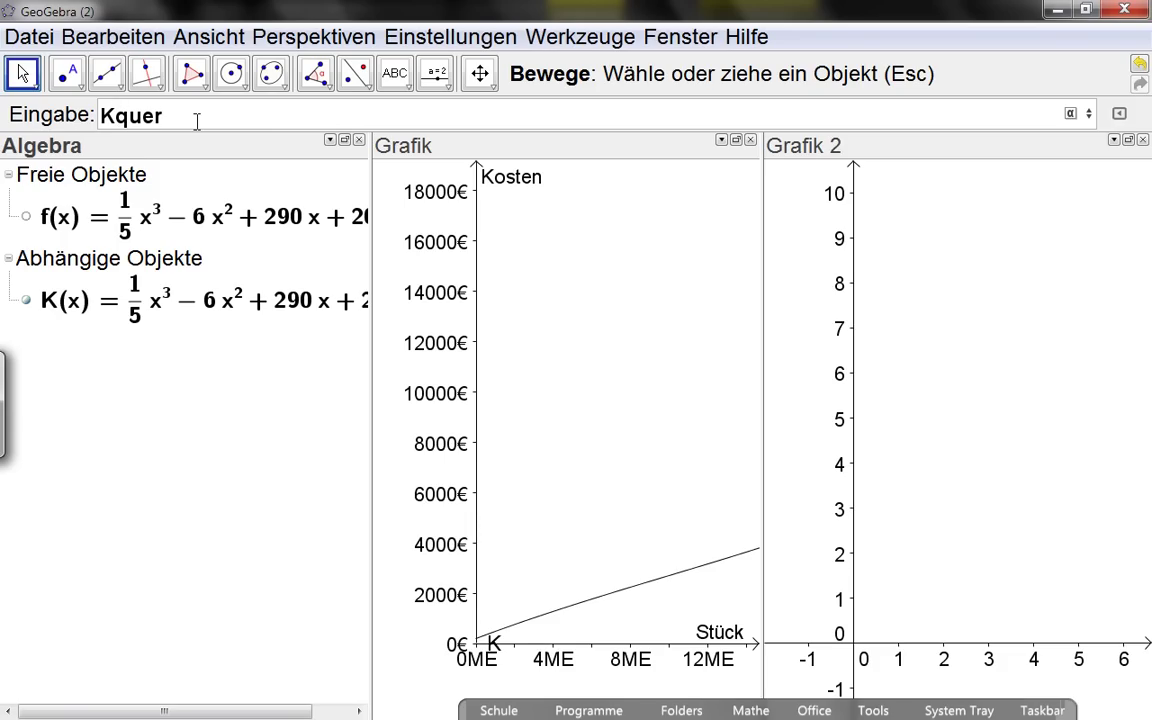
{"action": "type", "text": "(x)=K(x)/x"}
{"action": "left_click", "coordinate": [106, 238]}
{"action": "left_click", "coordinate": [322, 114]}
{"action": "left_click", "coordinate": [965, 263]}
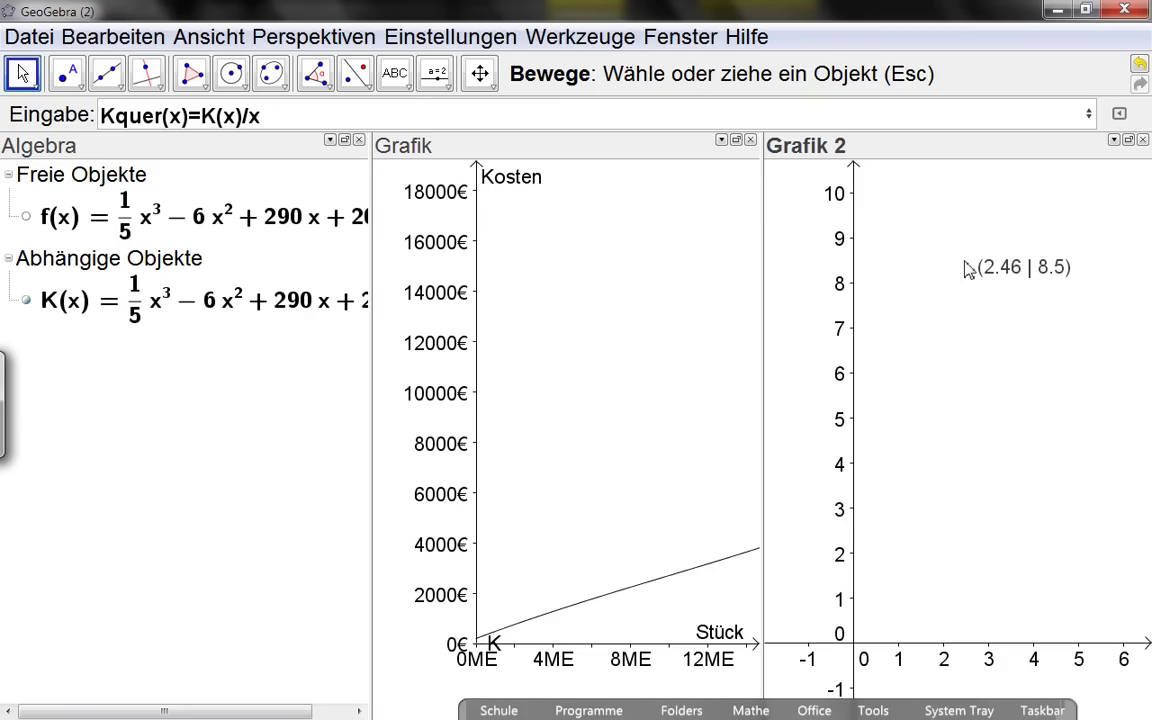
{"action": "left_click", "coordinate": [310, 115]}
{"action": "key", "text": "Return"}
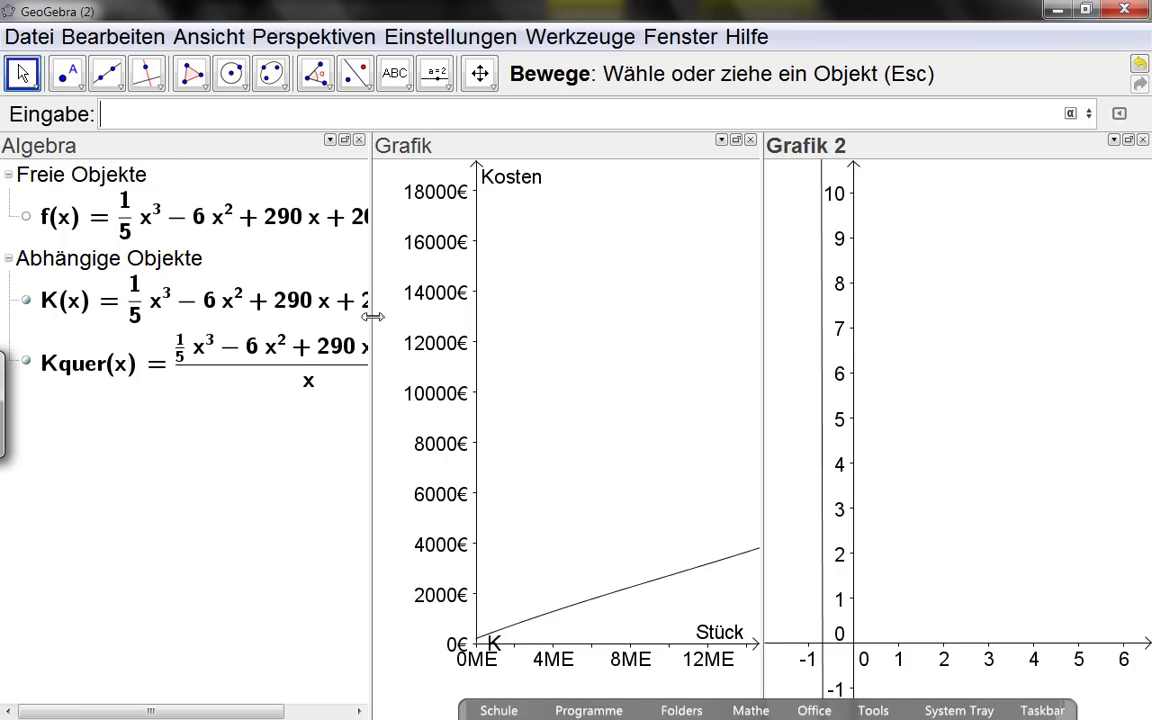
Narrow the Algebra view and rescale Grafik 2's axes to about 1400 vertically and 40 horizontally to fit the Kquer curve.
{"action": "left_click_drag", "start_coordinate": [371, 315], "coordinate": [193, 310]}
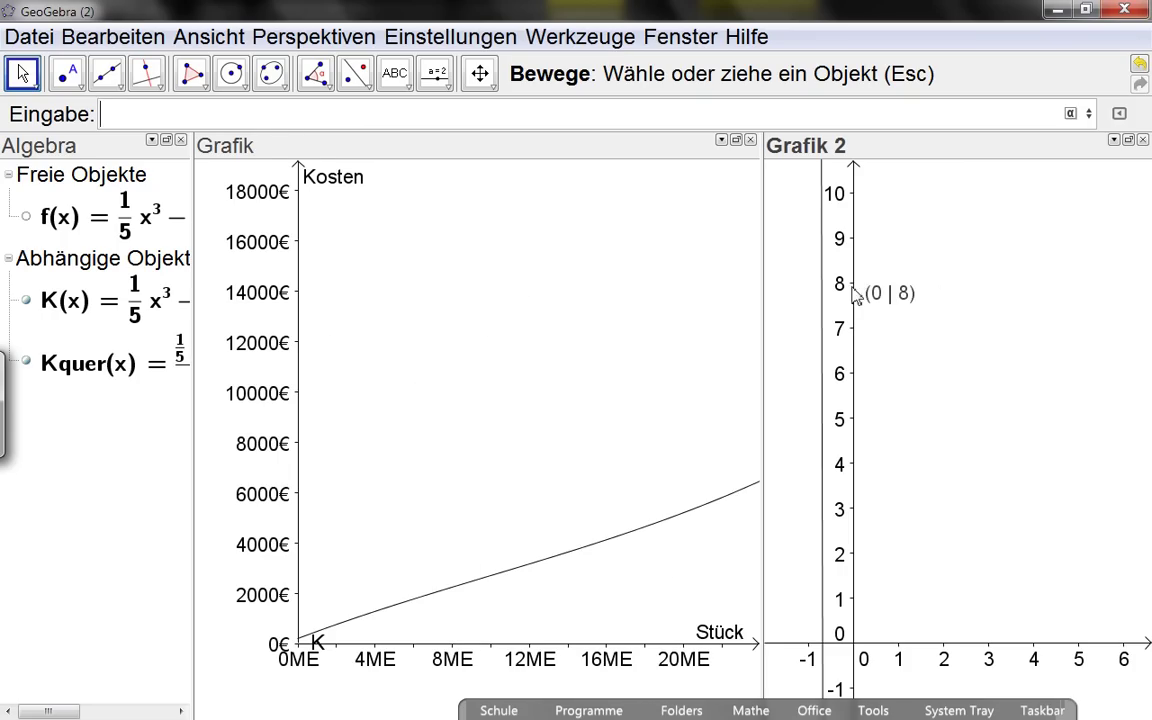
{"action": "left_click_drag", "start_coordinate": [853, 285], "coordinate": [856, 686]}
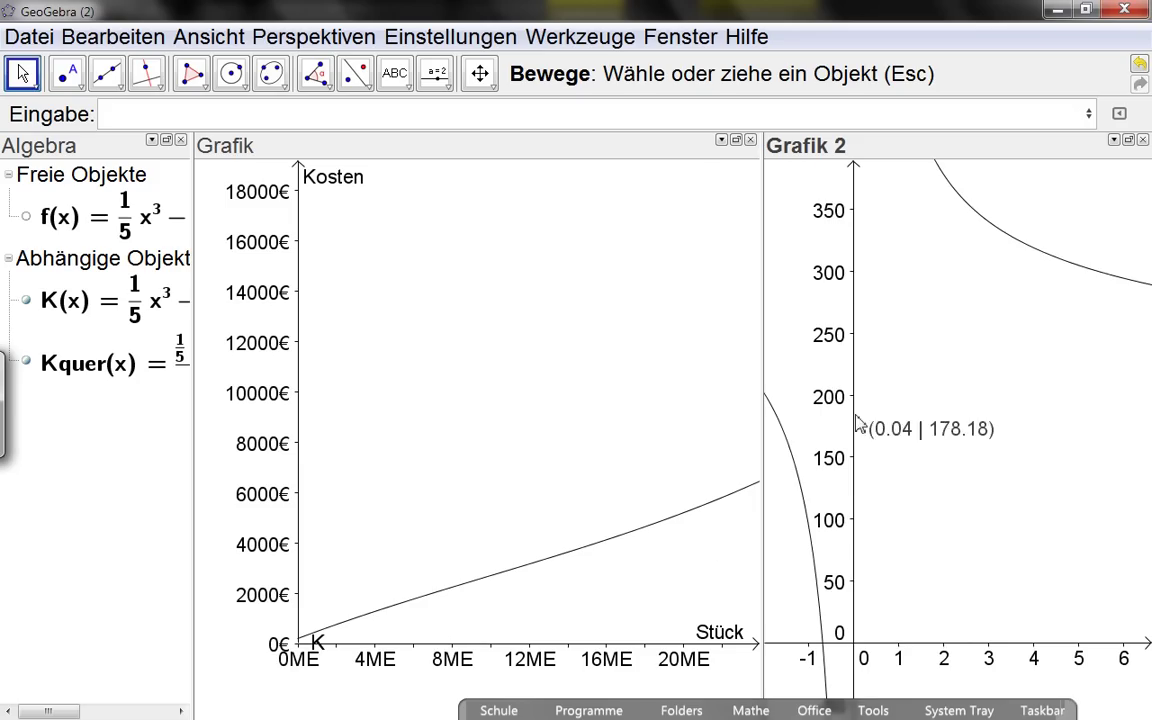
{"action": "left_click_drag", "start_coordinate": [856, 424], "coordinate": [856, 591]}
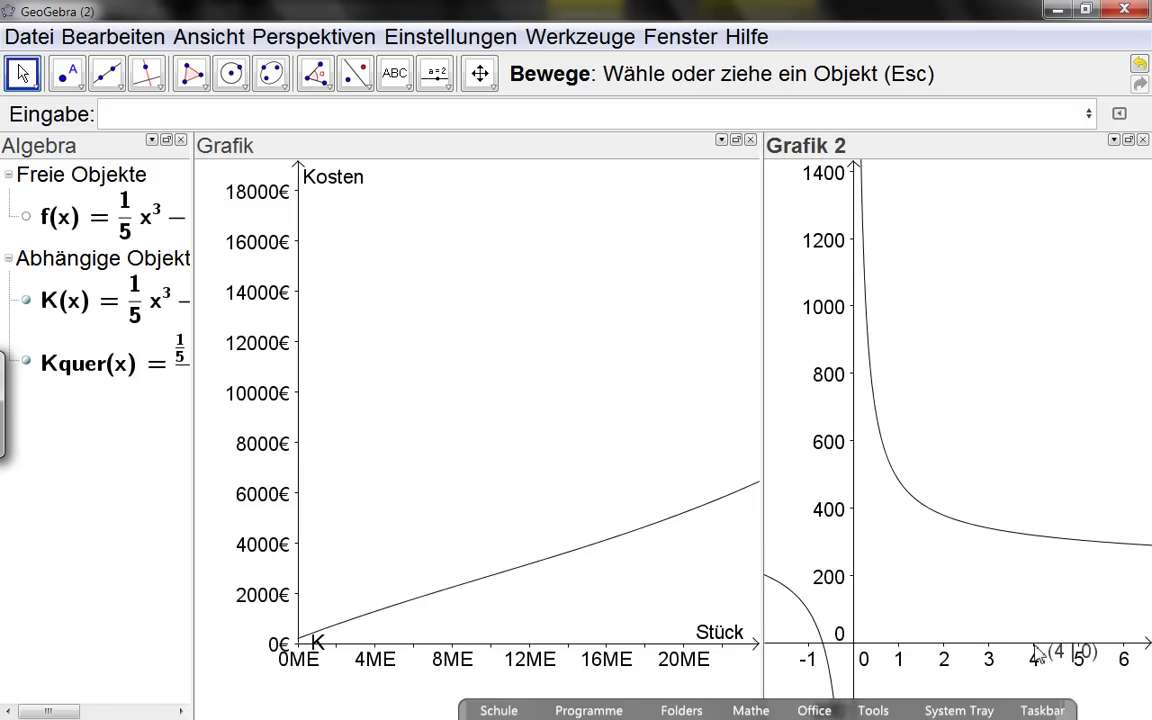
{"action": "left_click_drag", "start_coordinate": [1039, 648], "coordinate": [970, 690]}
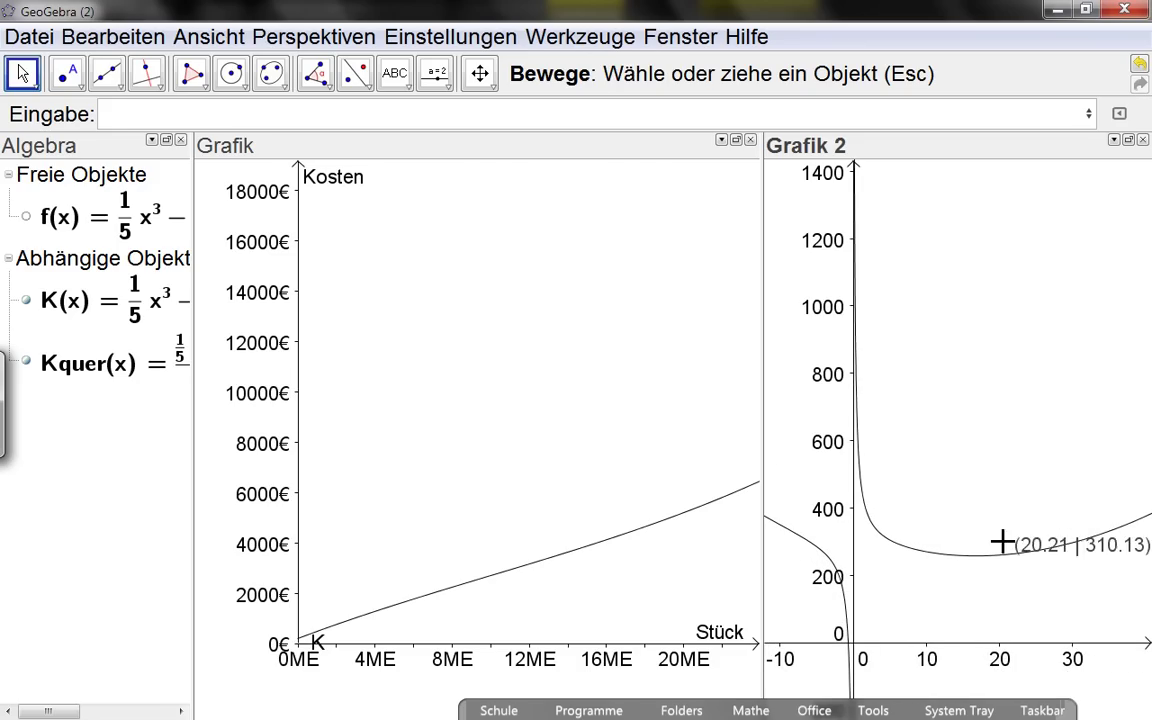
Open Kquer's advanced properties and check which graphics views the function is displayed in.
{"action": "right_click", "coordinate": [1003, 563]}
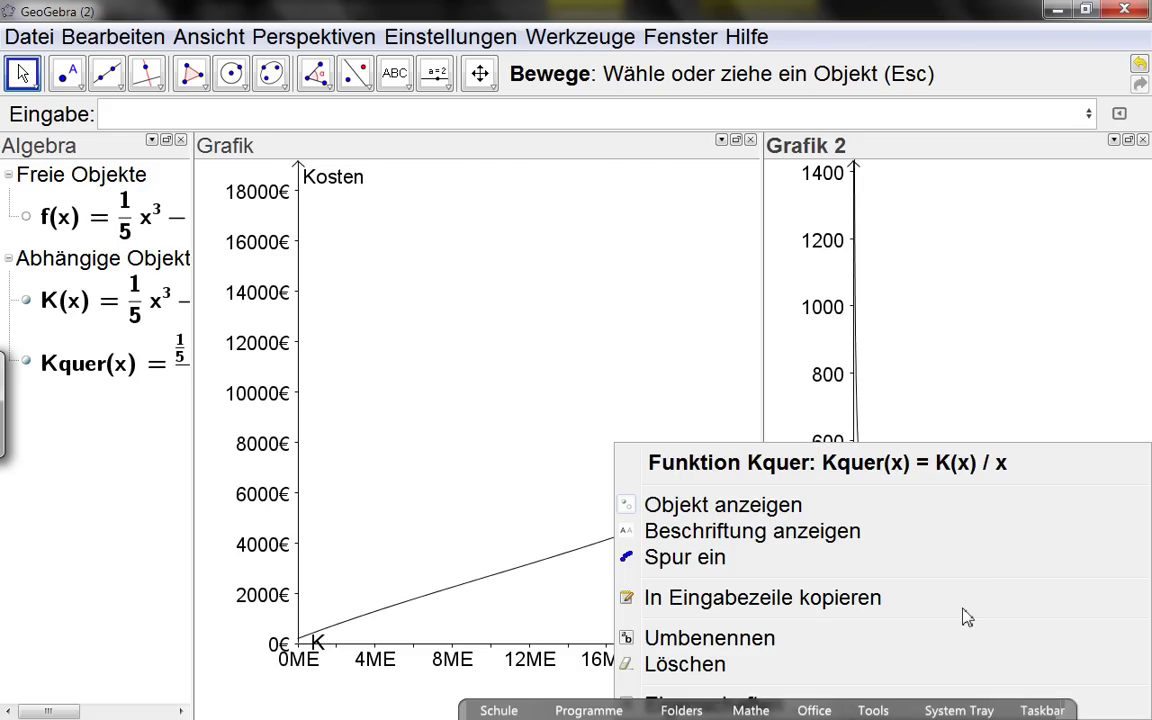
{"action": "key", "text": "Escape"}
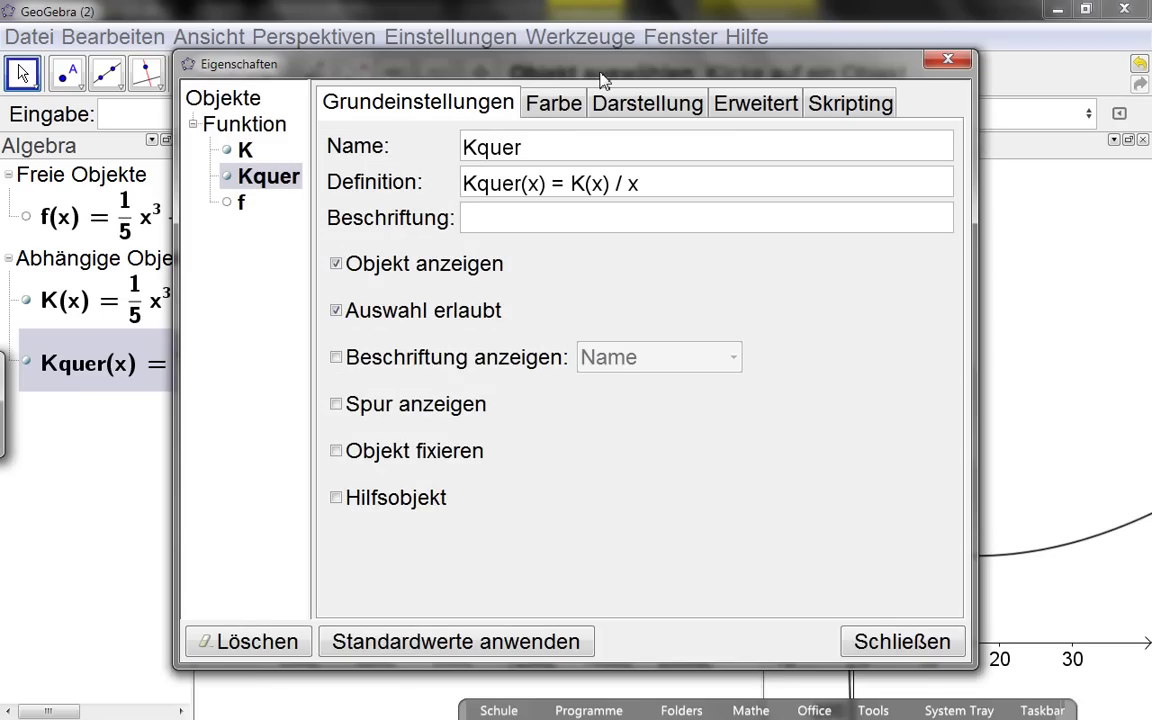
{"action": "left_click_drag", "start_coordinate": [594, 50], "coordinate": [544, 38]}
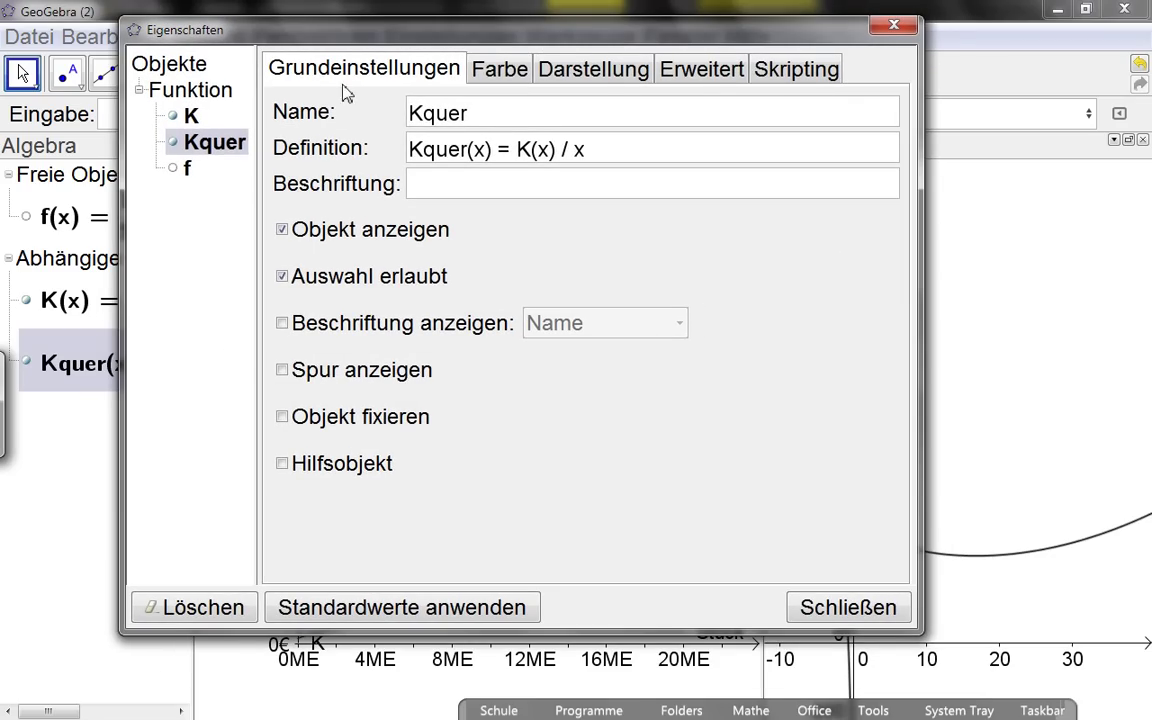
{"action": "left_click", "coordinate": [697, 82]}
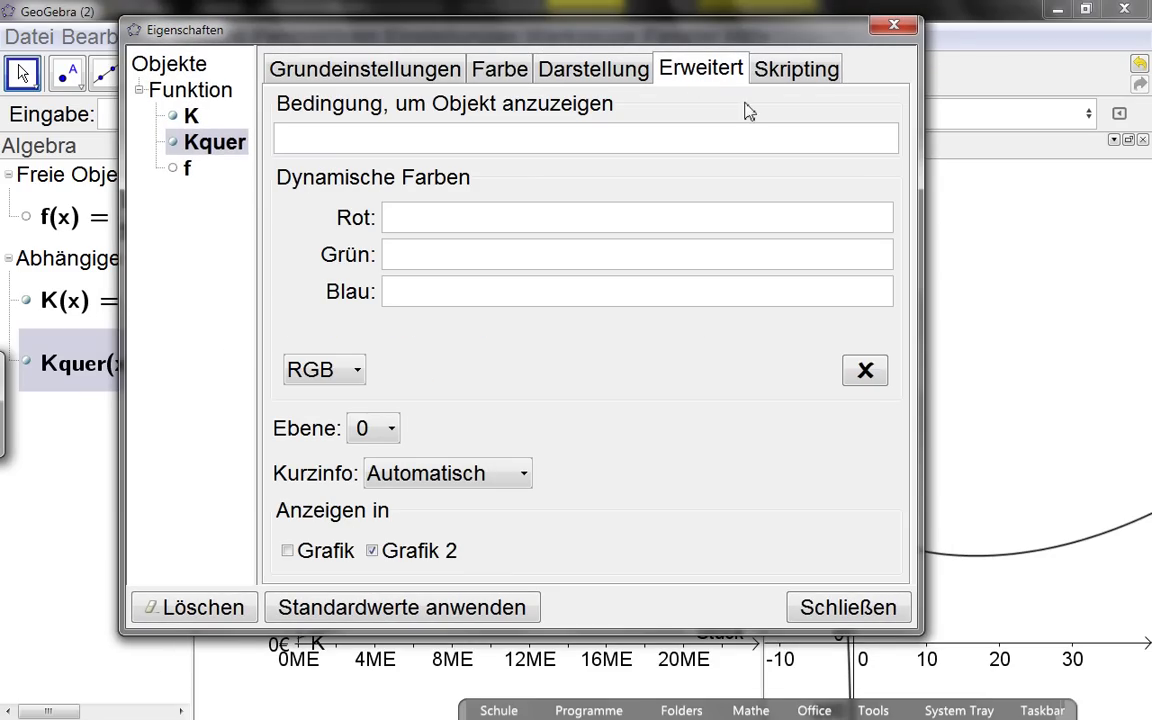
{"action": "left_click_drag", "start_coordinate": [919, 633], "coordinate": [985, 665]}
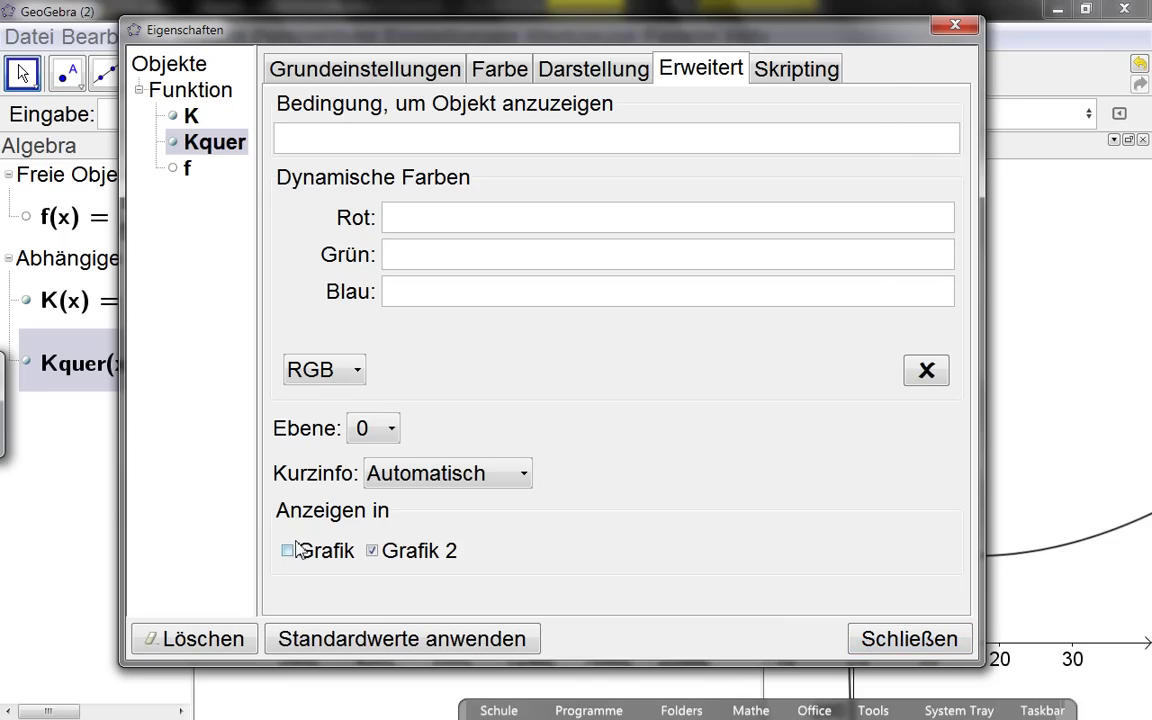
{"action": "left_click", "coordinate": [374, 551]}
{"action": "left_click", "coordinate": [374, 551]}
Look through the layer options available for Kquer and close its properties.
{"action": "left_click", "coordinate": [373, 428]}
{"action": "left_click", "coordinate": [395, 433]}
{"action": "scroll", "coordinate": [398, 522], "scroll_direction": "down", "scroll_amount": 1}
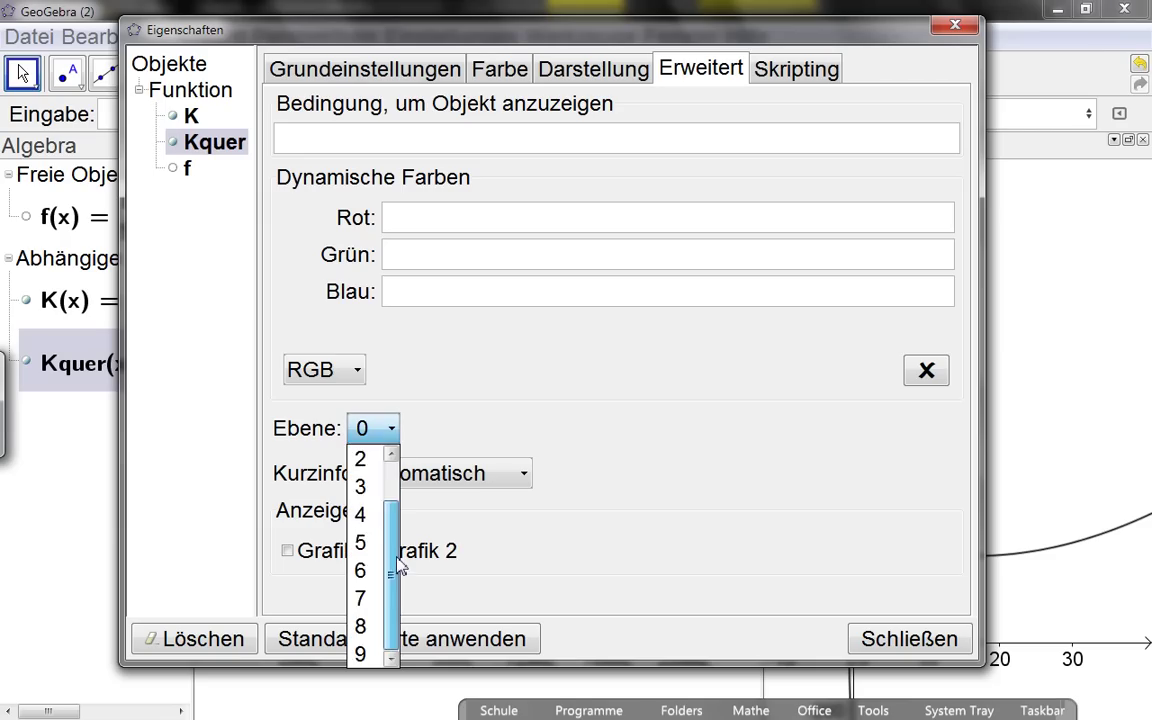
{"action": "scroll", "coordinate": [395, 470], "scroll_direction": "up", "scroll_amount": 1}
{"action": "left_click", "coordinate": [393, 435]}
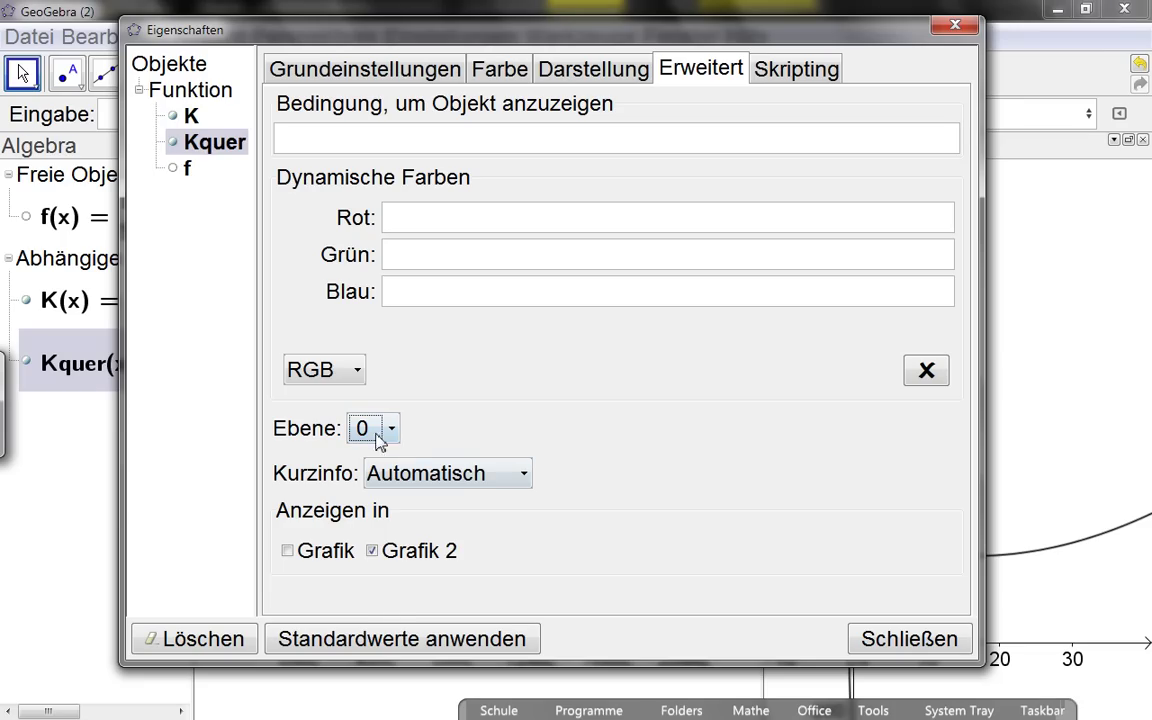
{"action": "left_click", "coordinate": [389, 434]}
{"action": "left_click", "coordinate": [389, 434]}
{"action": "left_click_drag", "start_coordinate": [565, 34], "coordinate": [552, 28]}
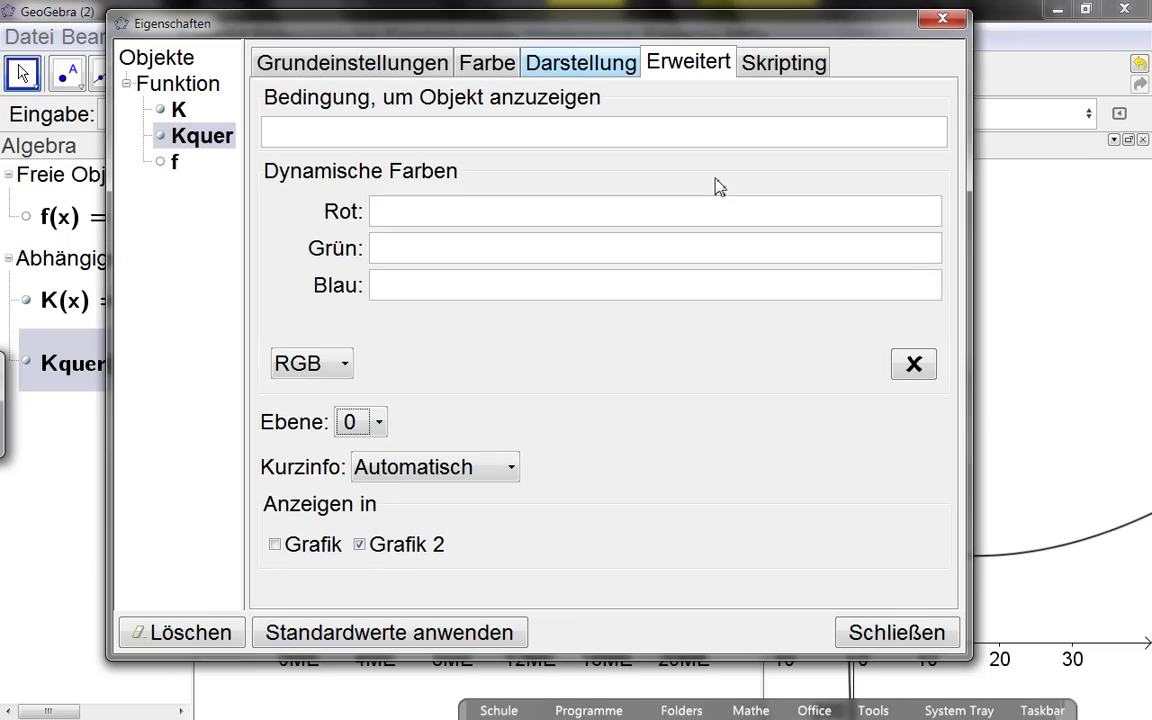
{"action": "left_click", "coordinate": [918, 630]}
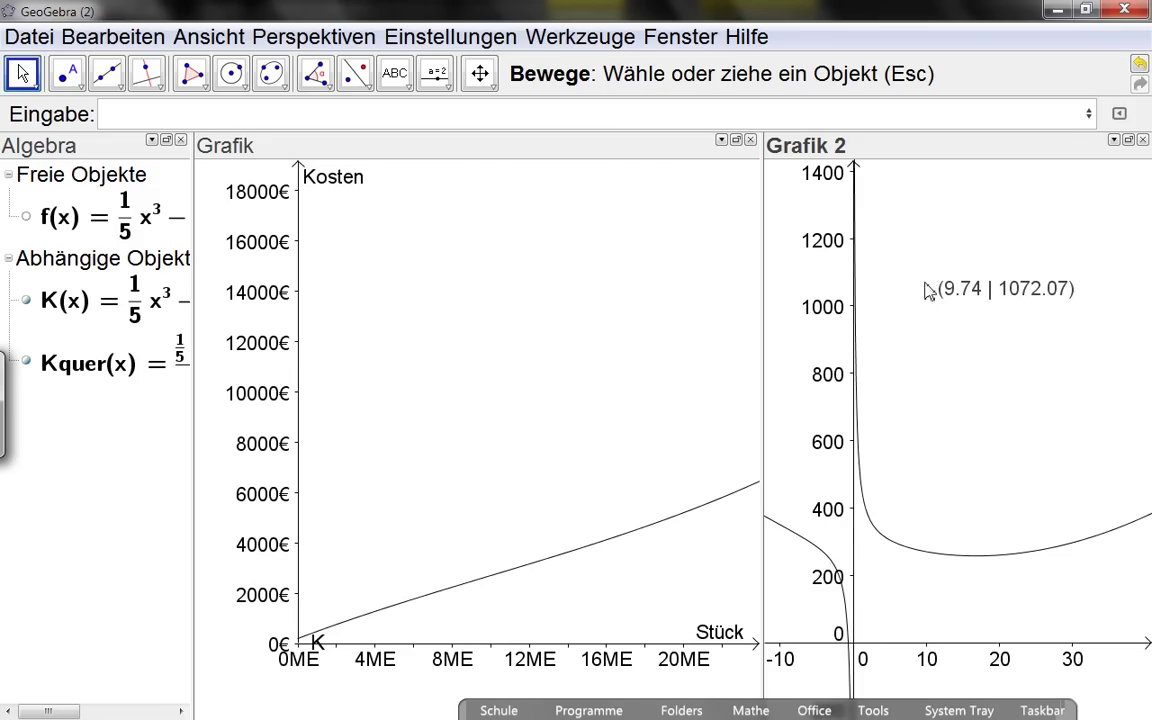
Restrict both the y-axis and the x-axis of Grafik 2 to their positive part only.
{"action": "right_click", "coordinate": [918, 266]}
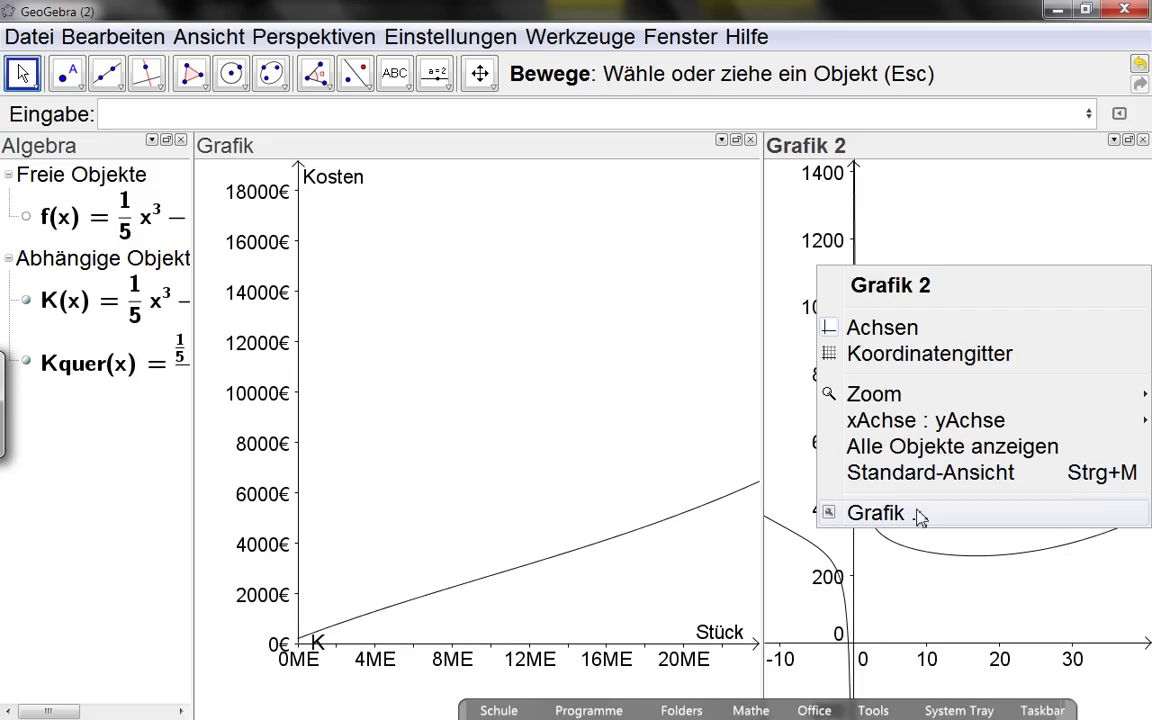
{"action": "left_click", "coordinate": [852, 515]}
{"action": "left_click", "coordinate": [464, 358]}
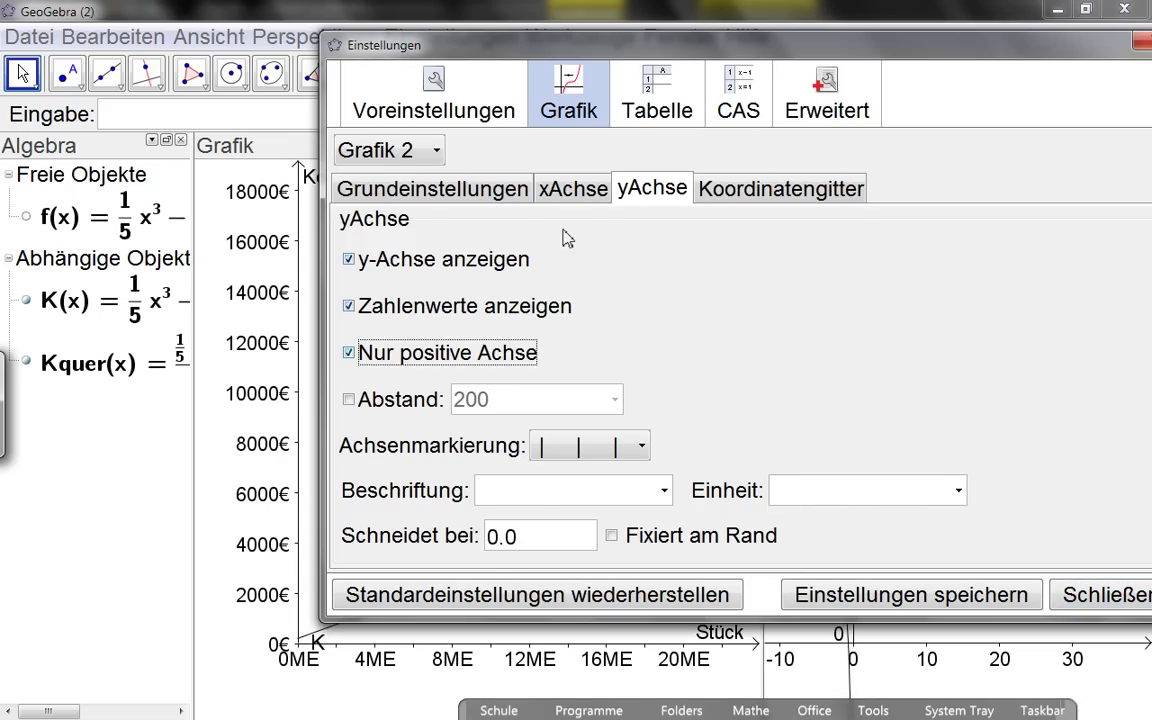
{"action": "left_click", "coordinate": [578, 190]}
{"action": "left_click", "coordinate": [432, 366]}
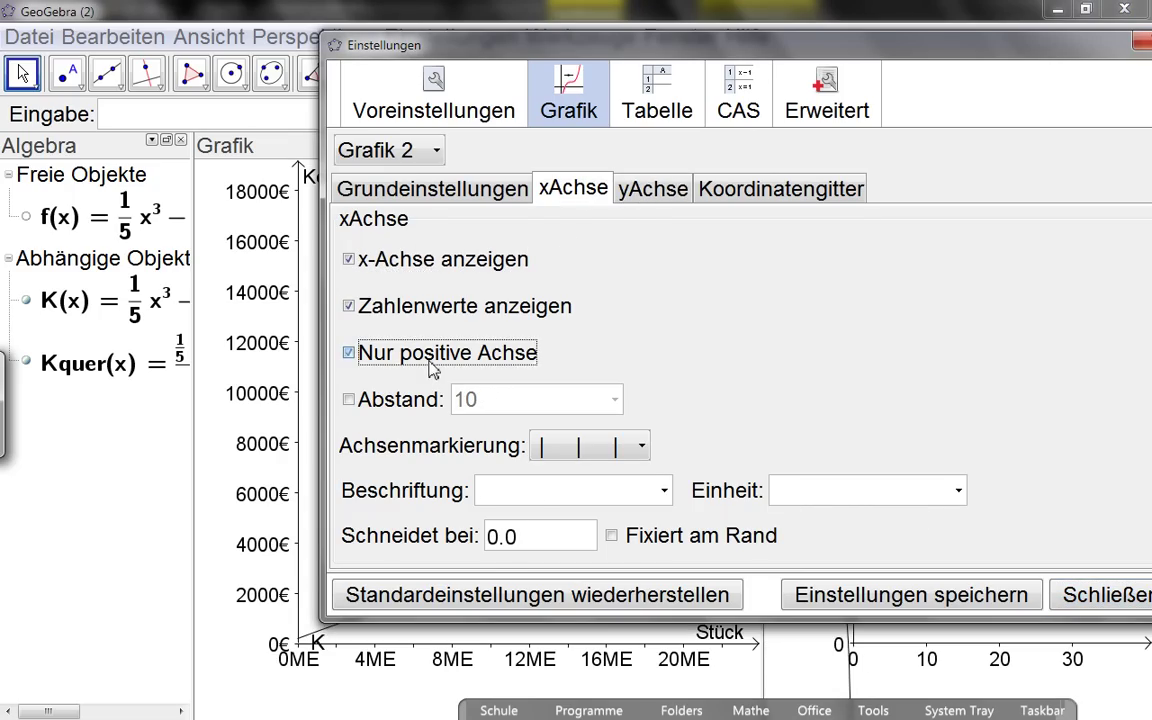
{"action": "left_click", "coordinate": [1105, 594]}
Narrow the Algebra view to give Grafik more width and reposition the graph in Grafik 2.
{"action": "left_click_drag", "start_coordinate": [988, 430], "coordinate": [1003, 465]}
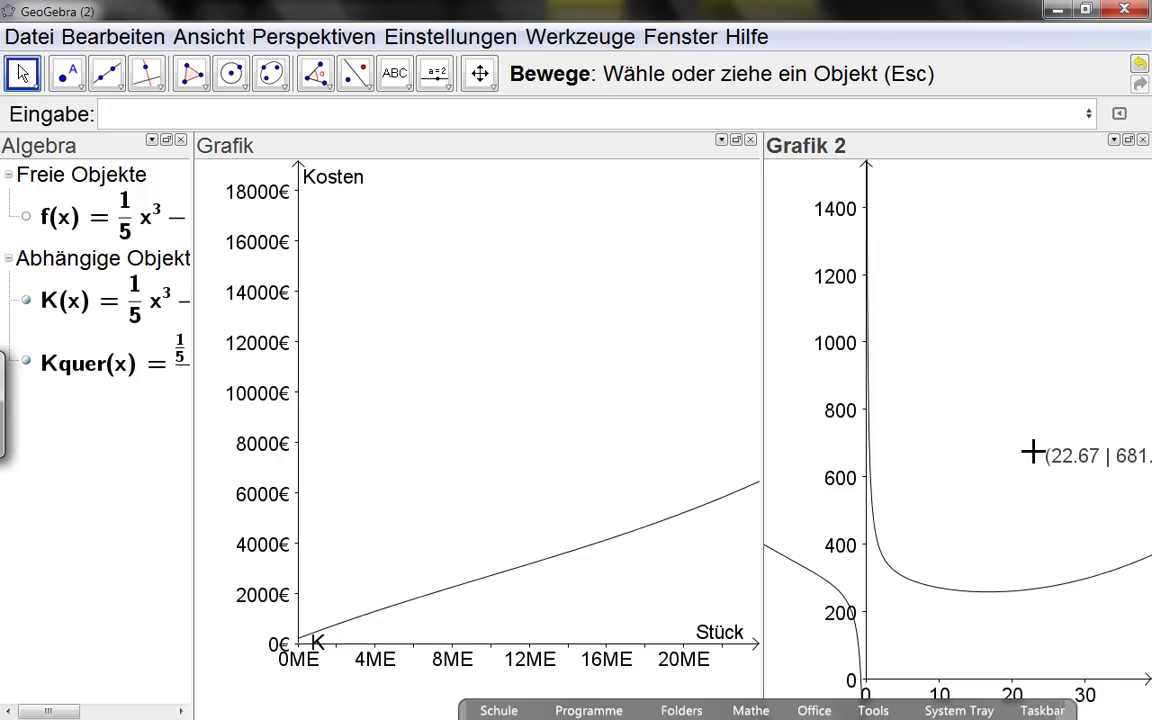
{"action": "left_click_drag", "start_coordinate": [195, 186], "coordinate": [98, 190]}
{"action": "left_click_drag", "start_coordinate": [375, 306], "coordinate": [358, 322]}
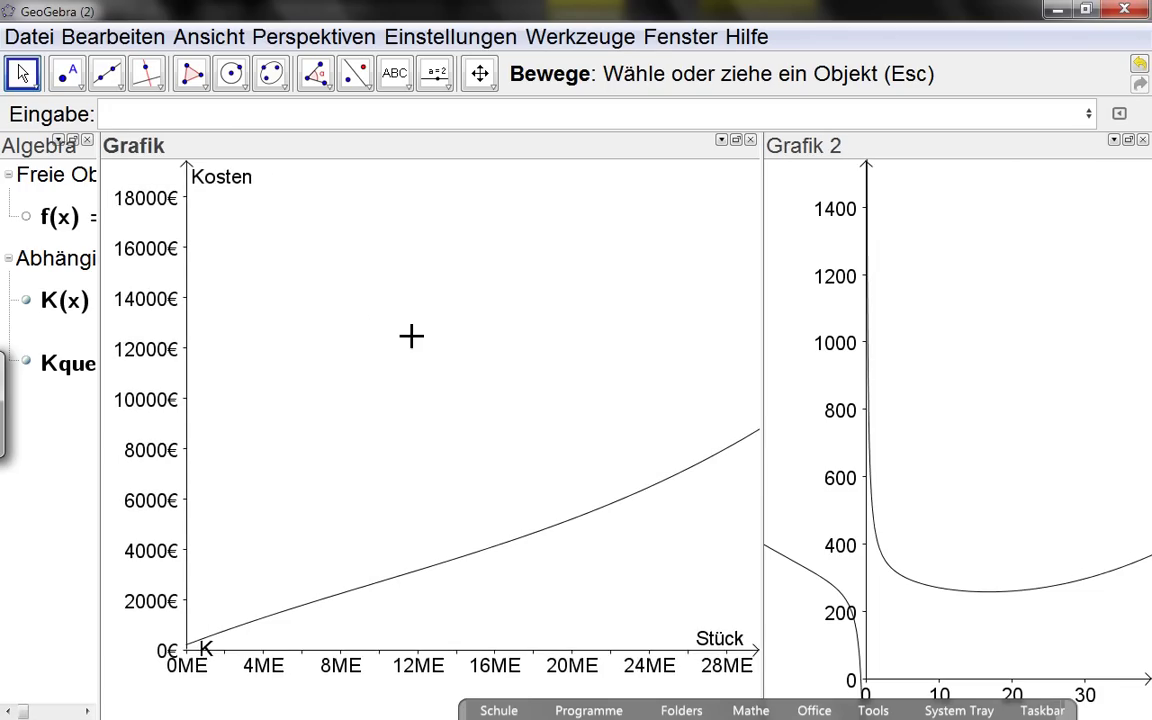
{"action": "left_click_drag", "start_coordinate": [976, 414], "coordinate": [1010, 378]}
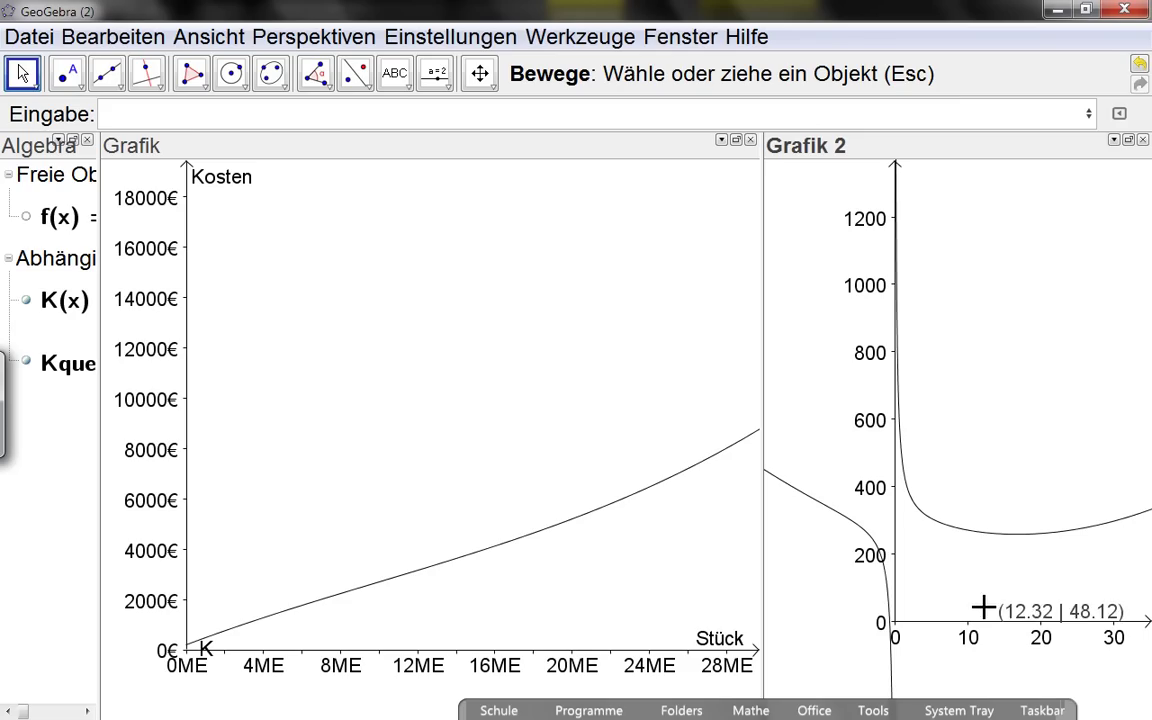
Examine Grafik 2's x-axis settings for label, unit and positive-axis options, and close them without changes.
{"action": "right_click", "coordinate": [966, 362]}
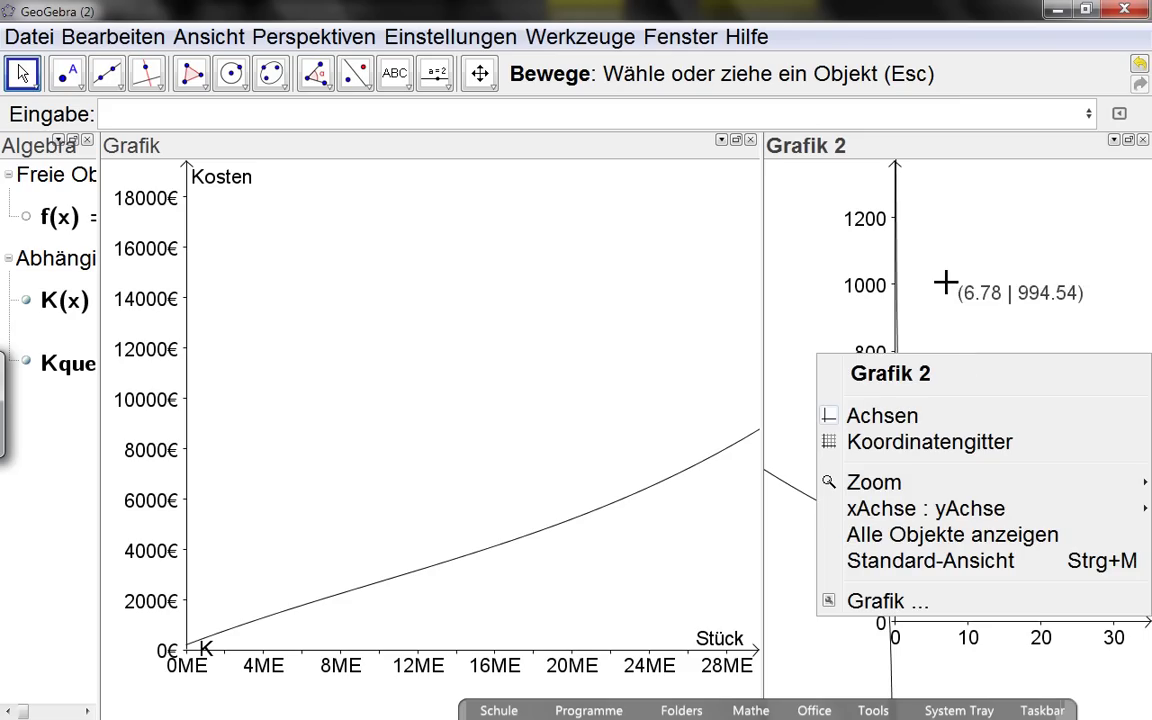
{"action": "right_click", "coordinate": [946, 329]}
{"action": "right_click", "coordinate": [946, 329]}
{"action": "left_click", "coordinate": [940, 578]}
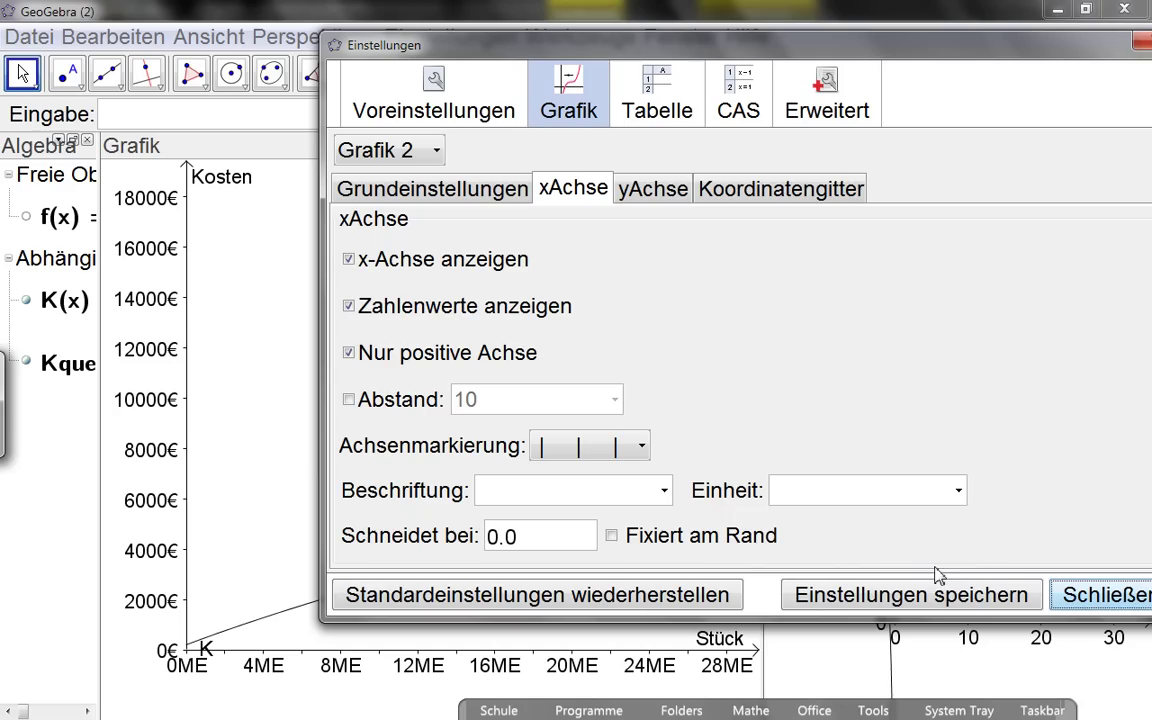
{"action": "left_click", "coordinate": [620, 490]}
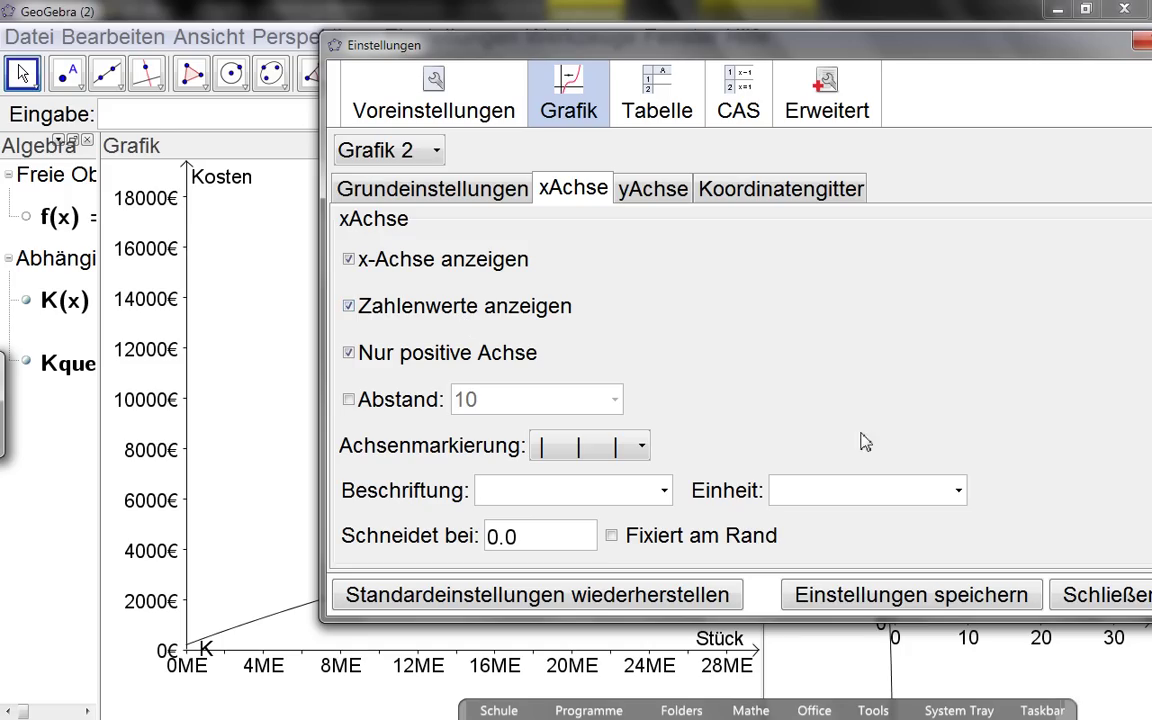
{"action": "left_click", "coordinate": [1095, 594]}
{"action": "left_click_drag", "start_coordinate": [996, 612], "coordinate": [975, 525]}
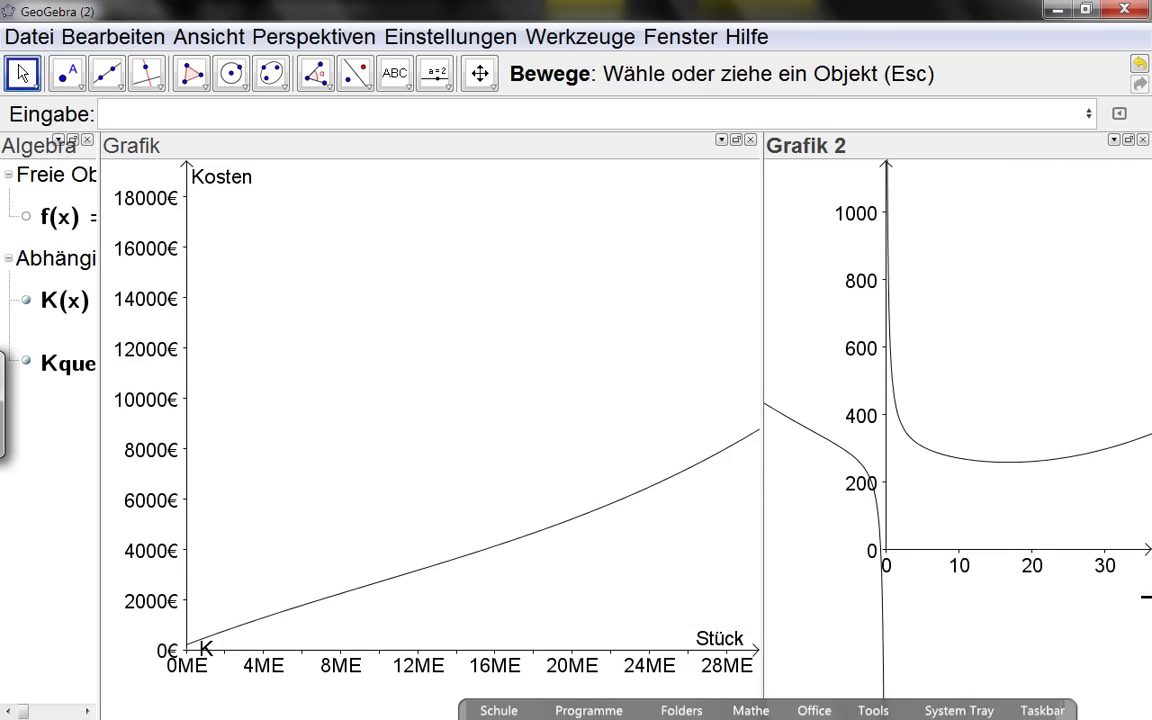
{"action": "left_click_drag", "start_coordinate": [1047, 617], "coordinate": [983, 620]}
{"action": "right_click", "coordinate": [917, 527]}
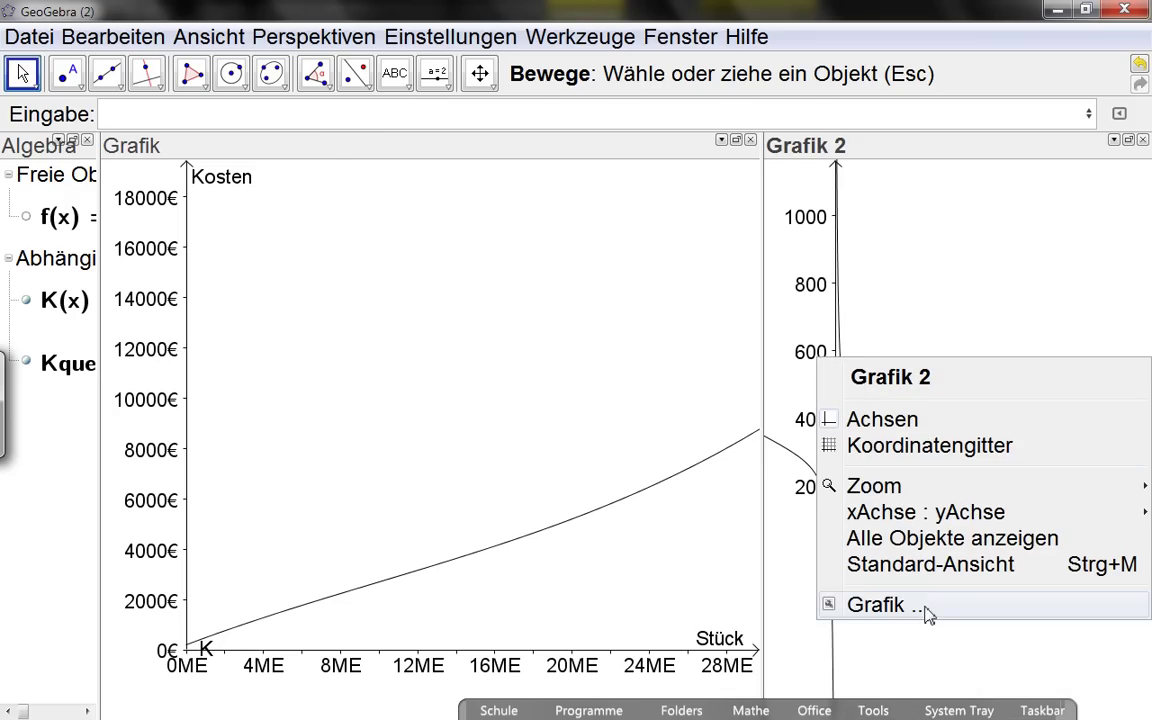
{"action": "left_click", "coordinate": [862, 606]}
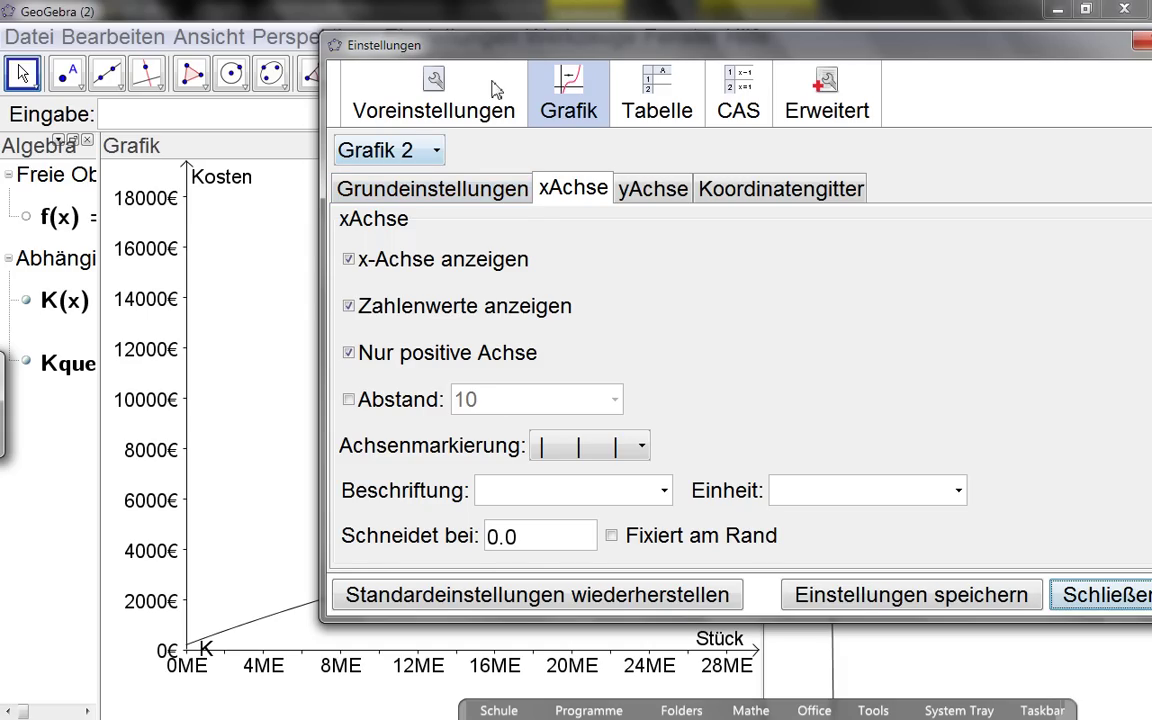
{"action": "left_click_drag", "start_coordinate": [448, 55], "coordinate": [259, 58]}
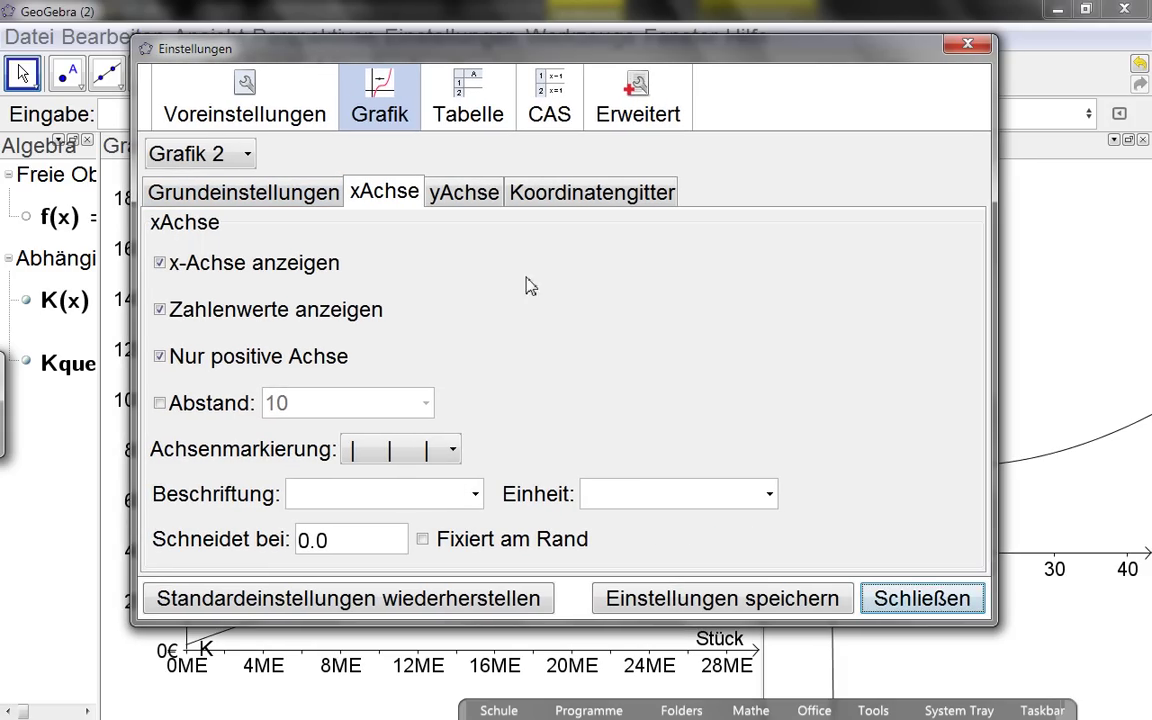
{"action": "left_click", "coordinate": [904, 590]}
Widen Grafik 2 at Grafik's expense and fit the Kquer curve with axes reaching about 60 horizontally and 1400 vertically.
{"action": "left_click_drag", "start_coordinate": [906, 530], "coordinate": [887, 573]}
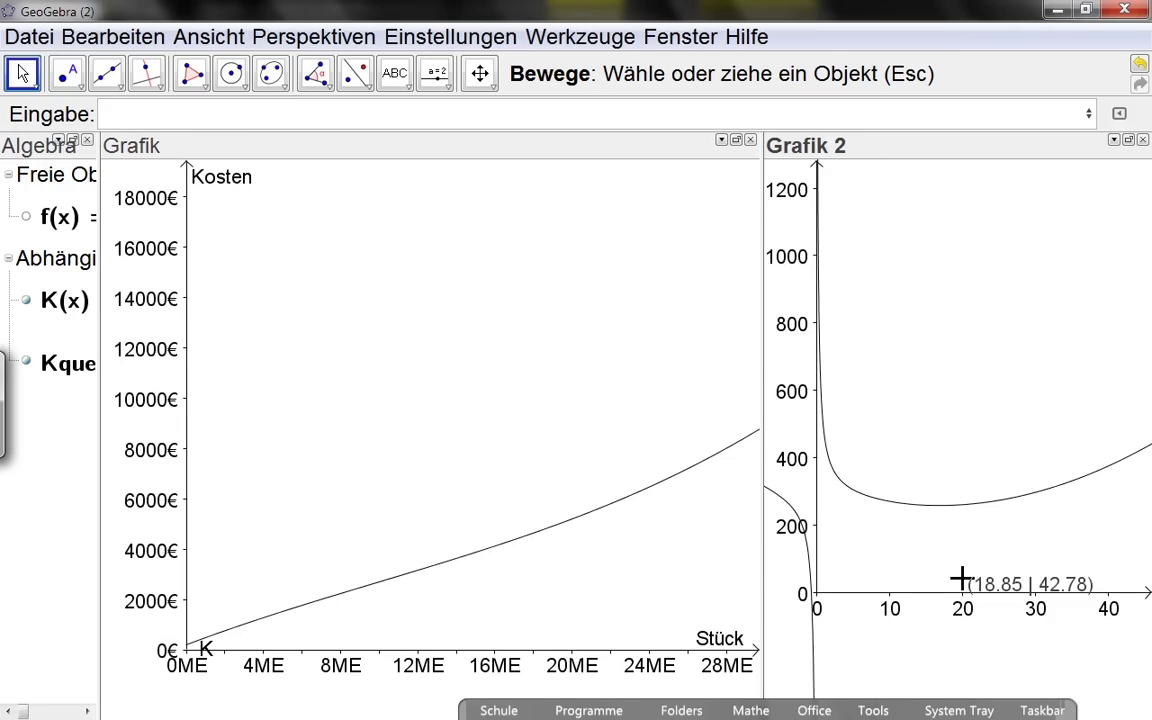
{"action": "left_click_drag", "start_coordinate": [947, 559], "coordinate": [1005, 437]}
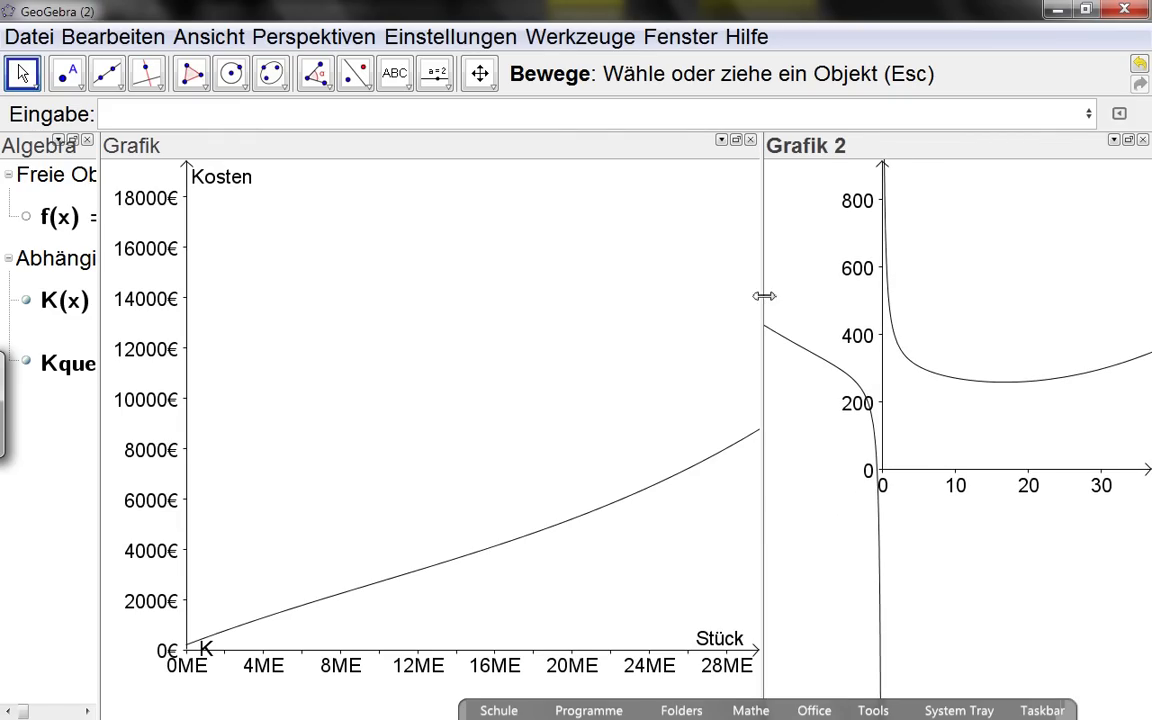
{"action": "left_click_drag", "start_coordinate": [761, 296], "coordinate": [613, 293]}
{"action": "left_click_drag", "start_coordinate": [811, 518], "coordinate": [793, 654]}
{"action": "left_click_drag", "start_coordinate": [790, 585], "coordinate": [766, 612]}
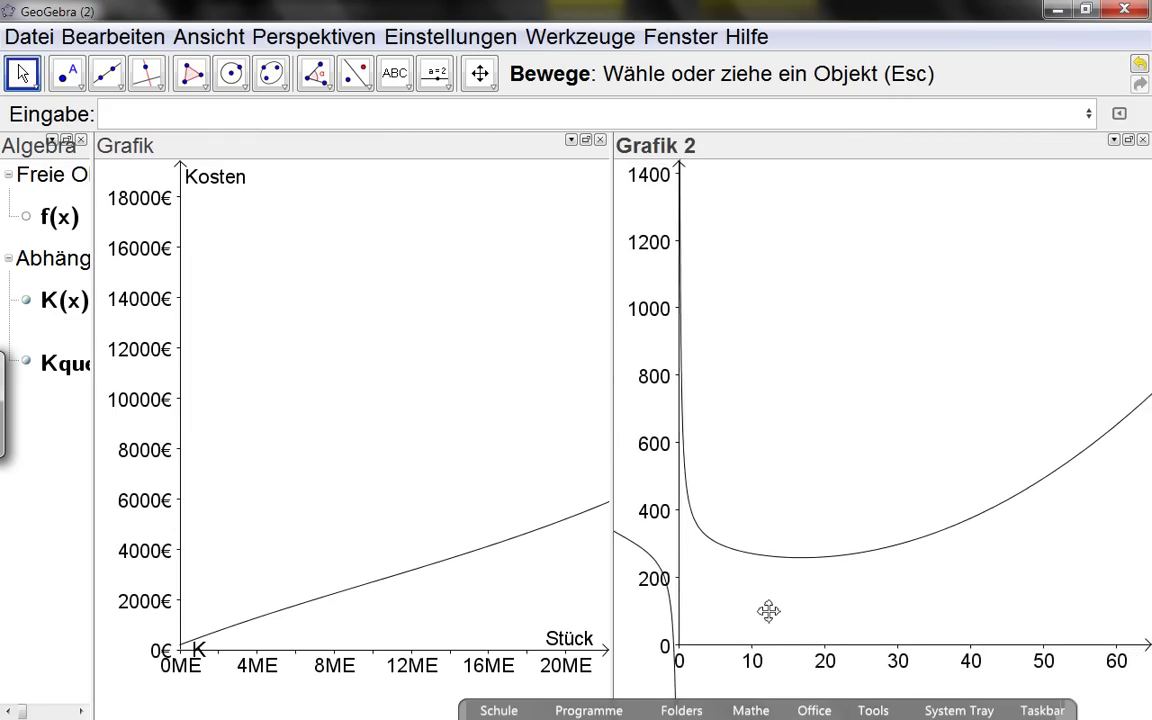
{"action": "scroll", "coordinate": [850, 466], "scroll_direction": "up", "scroll_amount": 2}
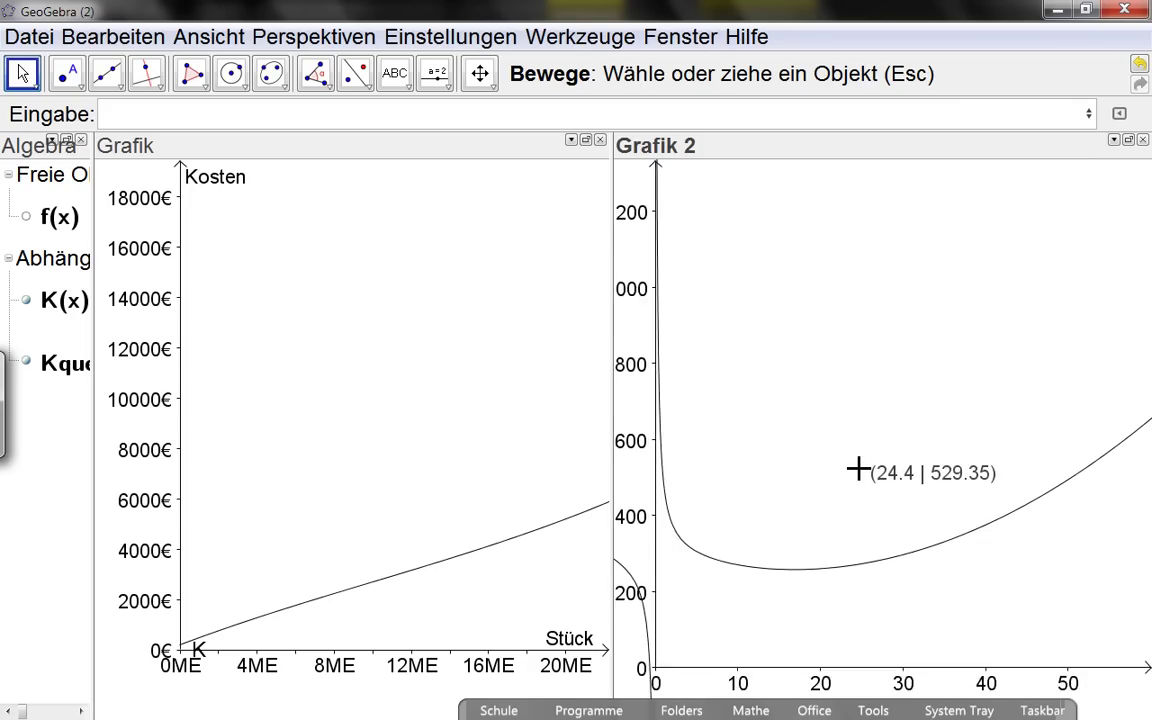
{"action": "scroll", "coordinate": [856, 470], "scroll_direction": "down", "scroll_amount": 2}
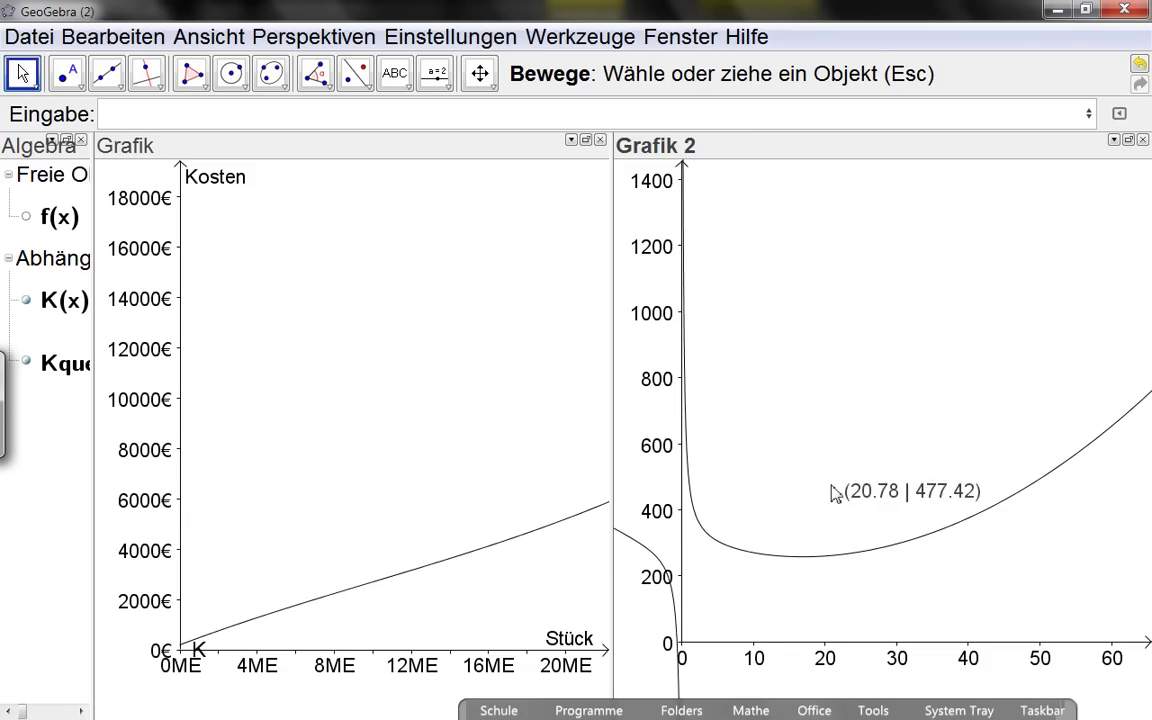
Widen the Algebra view moderately so more of the function terms can be read beside Grafik.
{"action": "left_click_drag", "start_coordinate": [95, 216], "coordinate": [406, 216]}
{"action": "left_click_drag", "start_coordinate": [406, 335], "coordinate": [242, 300]}
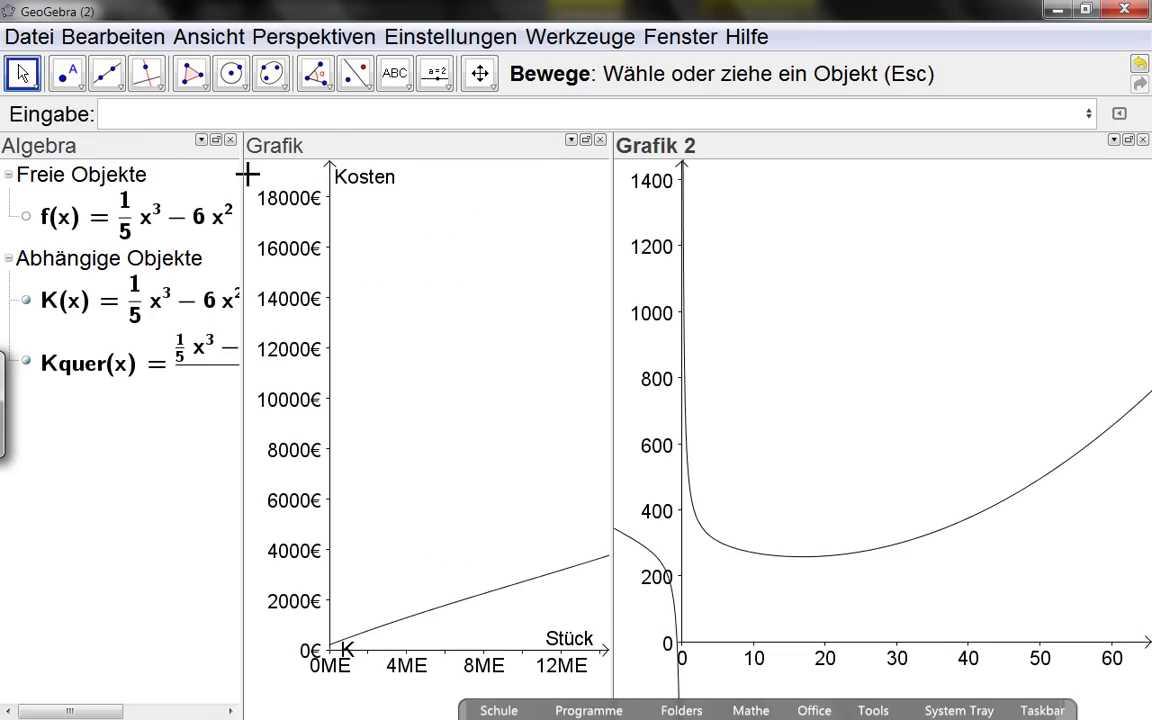
{"action": "left_click_drag", "start_coordinate": [240, 172], "coordinate": [206, 174]}
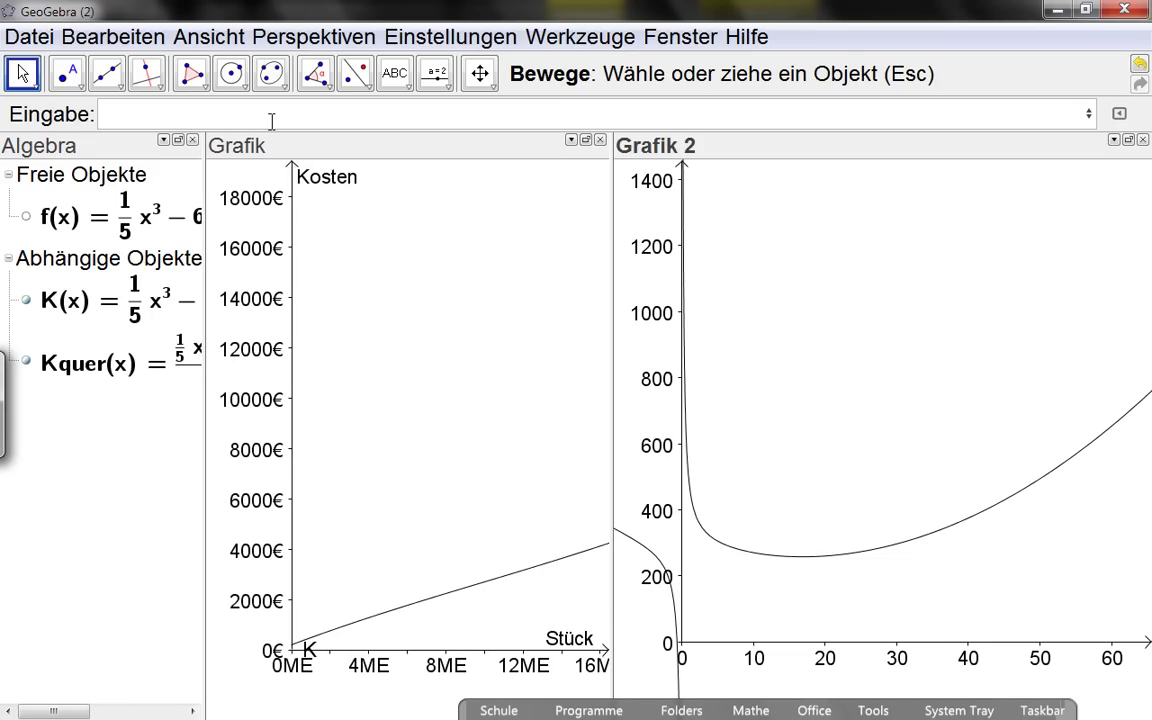
Look up the syntax variants of the Extremum command.
{"action": "left_click", "coordinate": [324, 120]}
{"action": "type", "text": "Ex"}
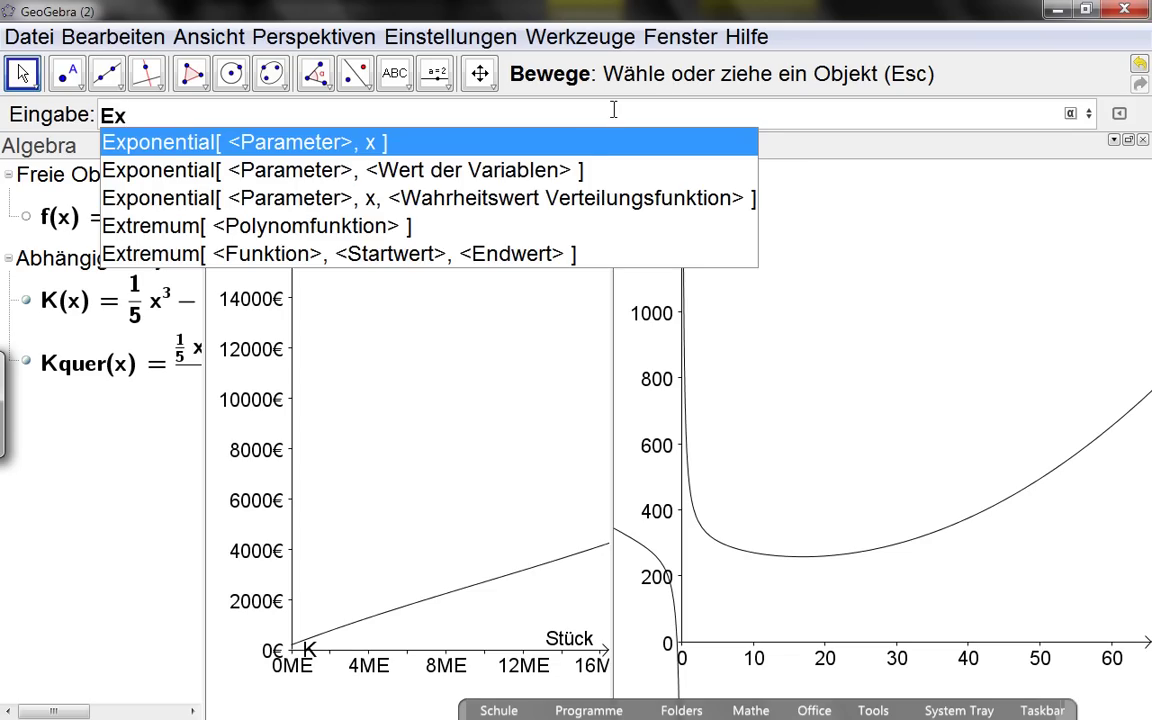
{"action": "type", "text": "t"}
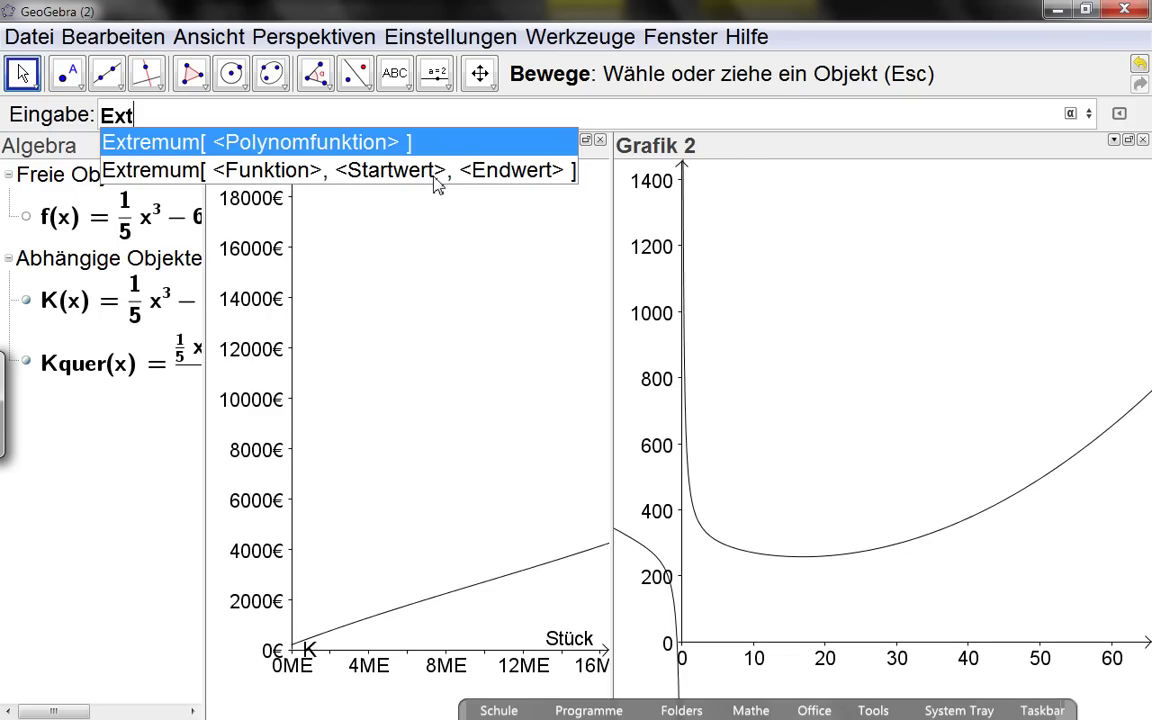
{"action": "double_click", "coordinate": [158, 118]}
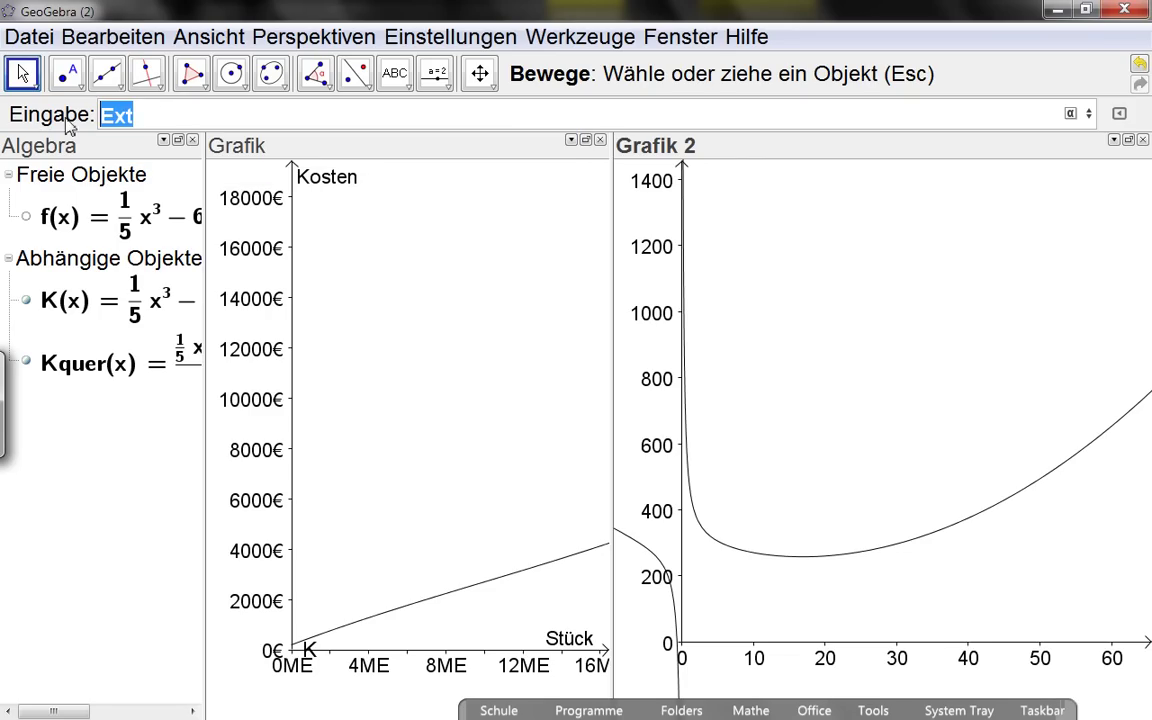
Look up the Min command variants and insert the one for a function with start and end values.
{"action": "type", "text": "Min"}
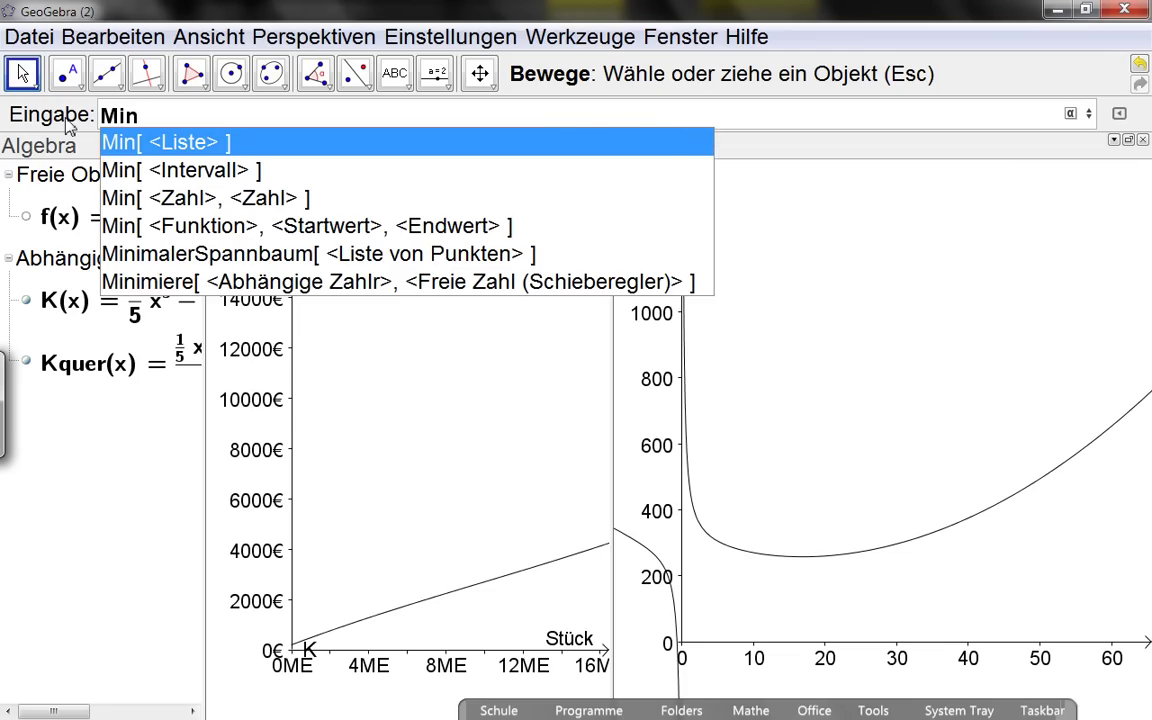
{"action": "type", "text": "["}
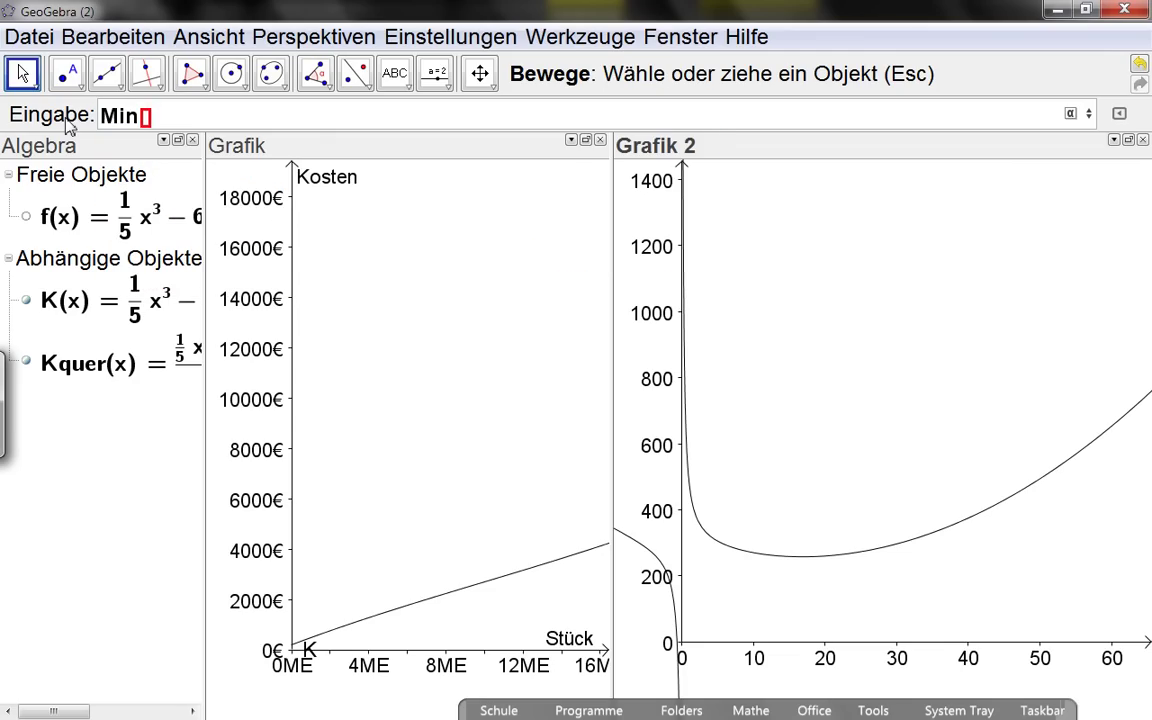
{"action": "key", "text": "BackSpace"}
{"action": "key", "text": "BackSpace"}
{"action": "key", "text": "BackSpace"}
{"action": "key", "text": "BackSpace"}
{"action": "type", "text": "Min"}
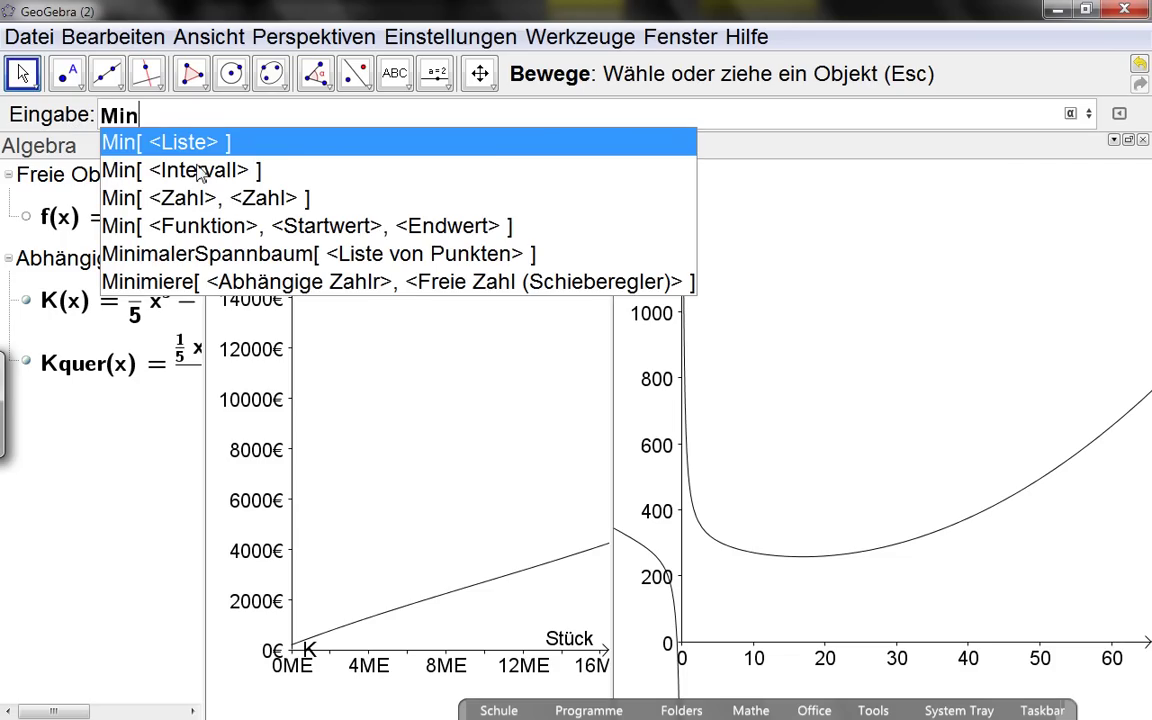
{"action": "left_click", "coordinate": [258, 228]}
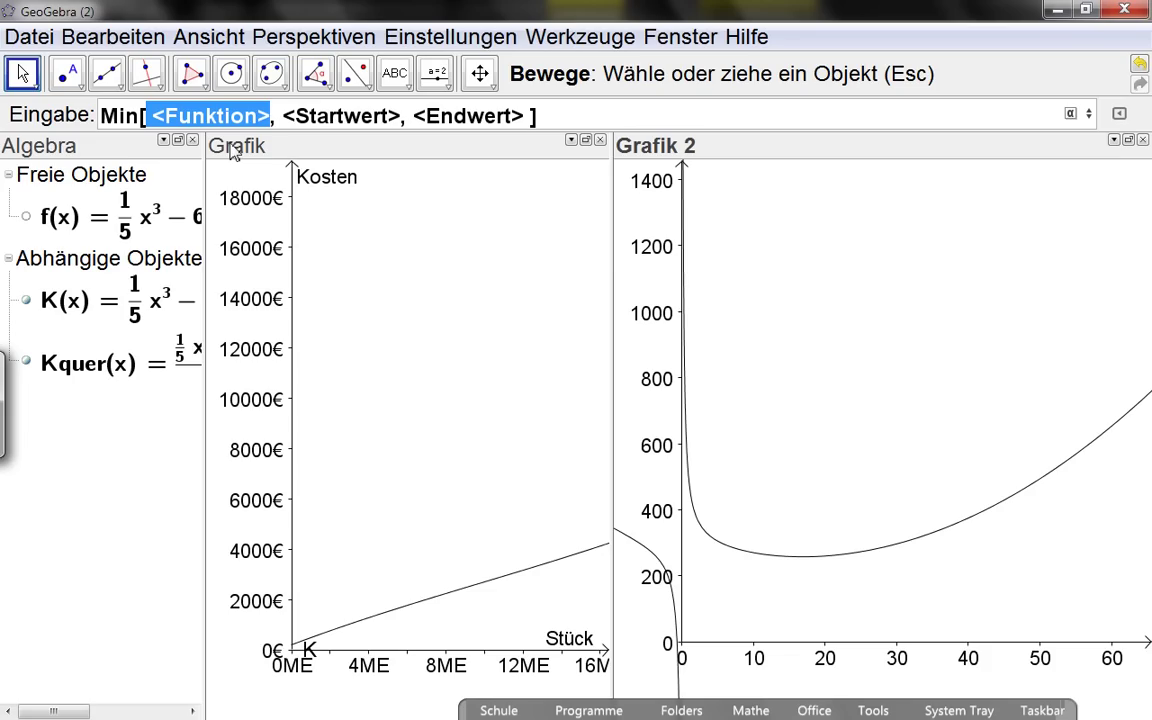
Complete the command as Min[Kquer,0,10000] and create the minimum point on the Kquer curve.
{"action": "type", "text": "Kquer"}
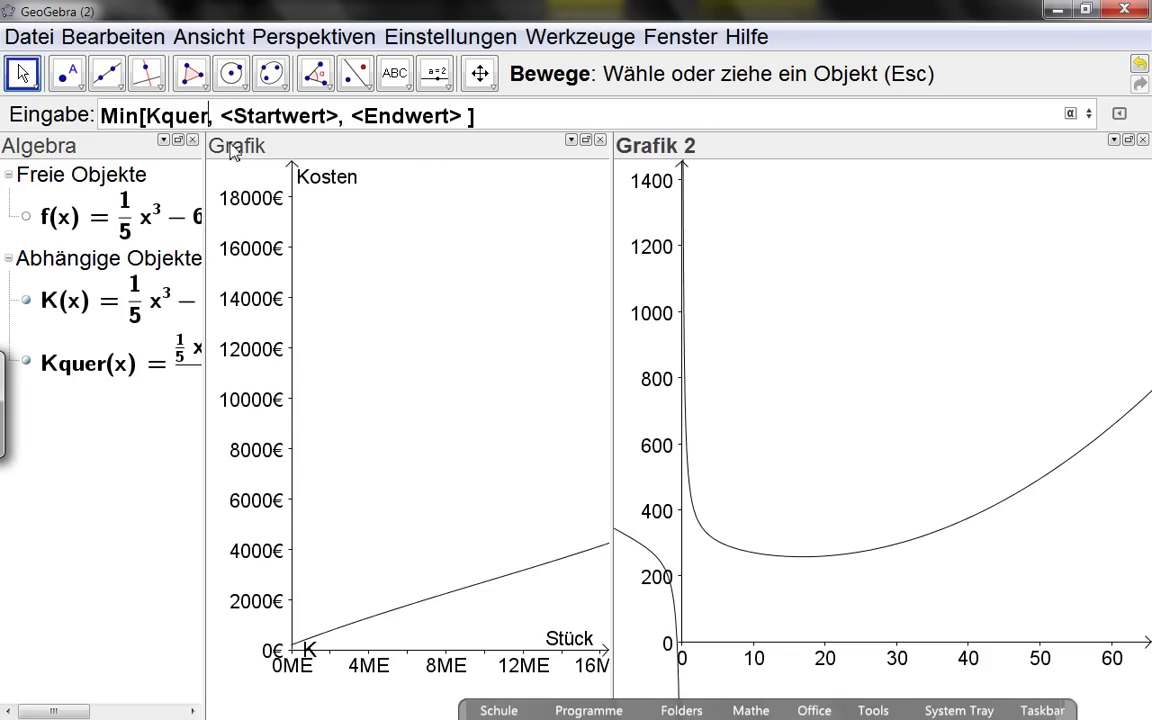
{"action": "key", "text": "Tab"}
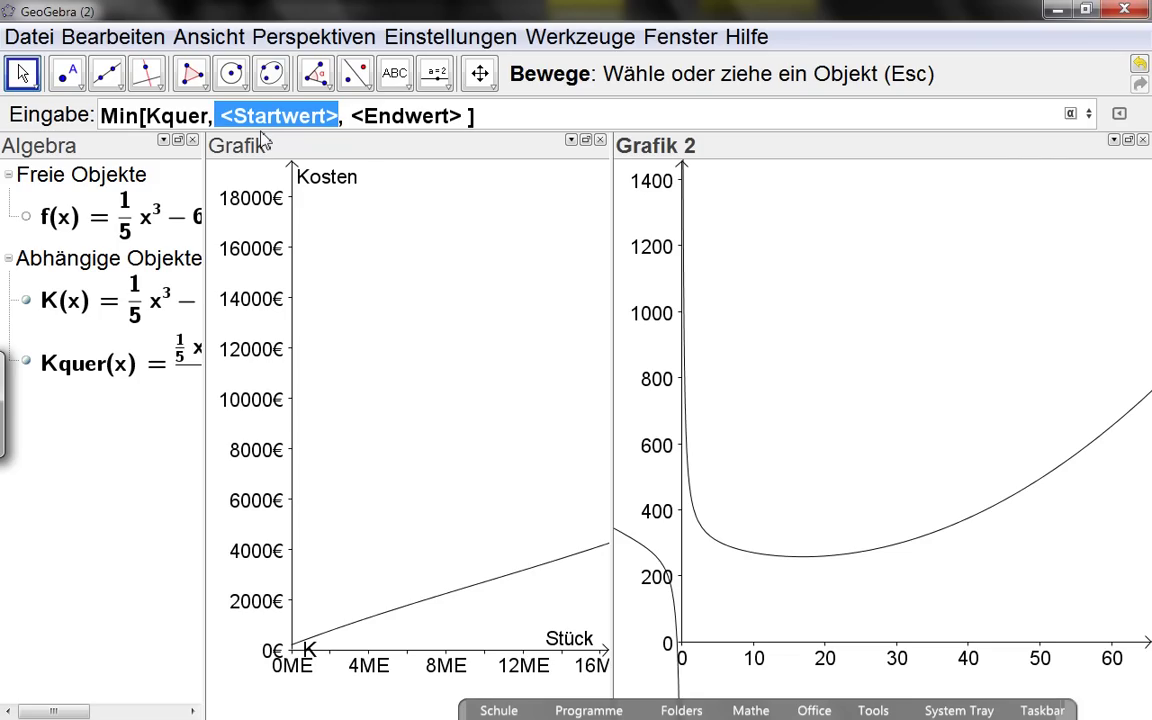
{"action": "type", "text": "0"}
{"action": "key", "text": "Tab"}
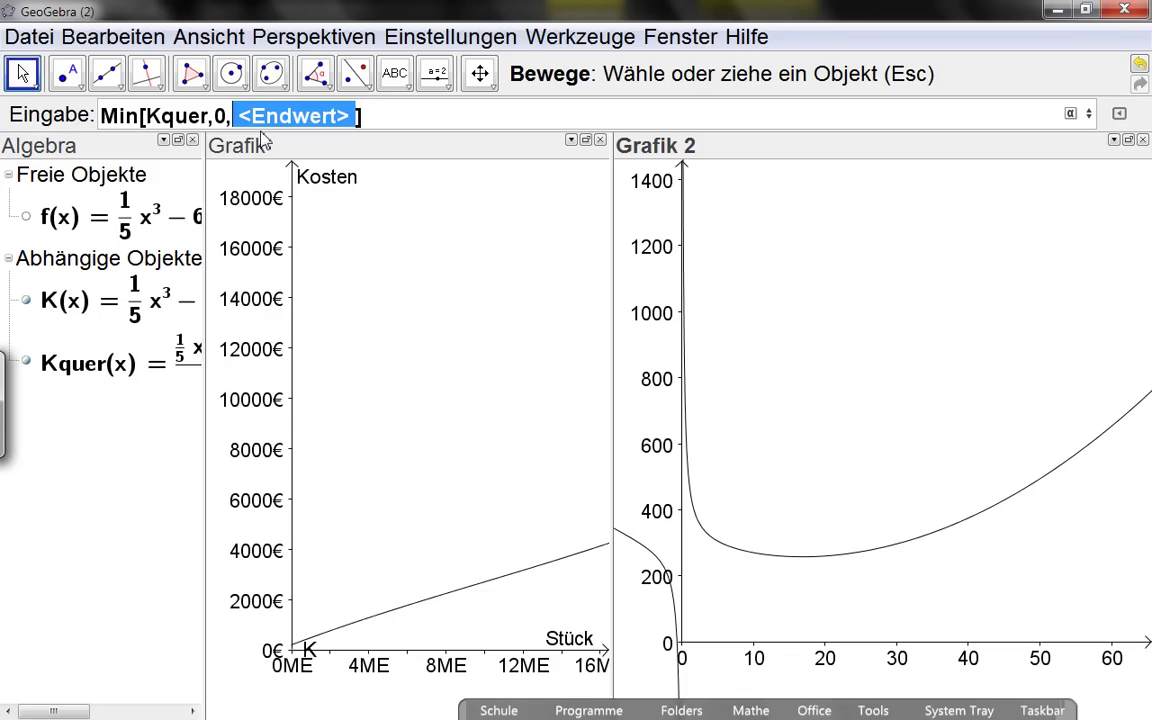
{"action": "type", "text": "10000"}
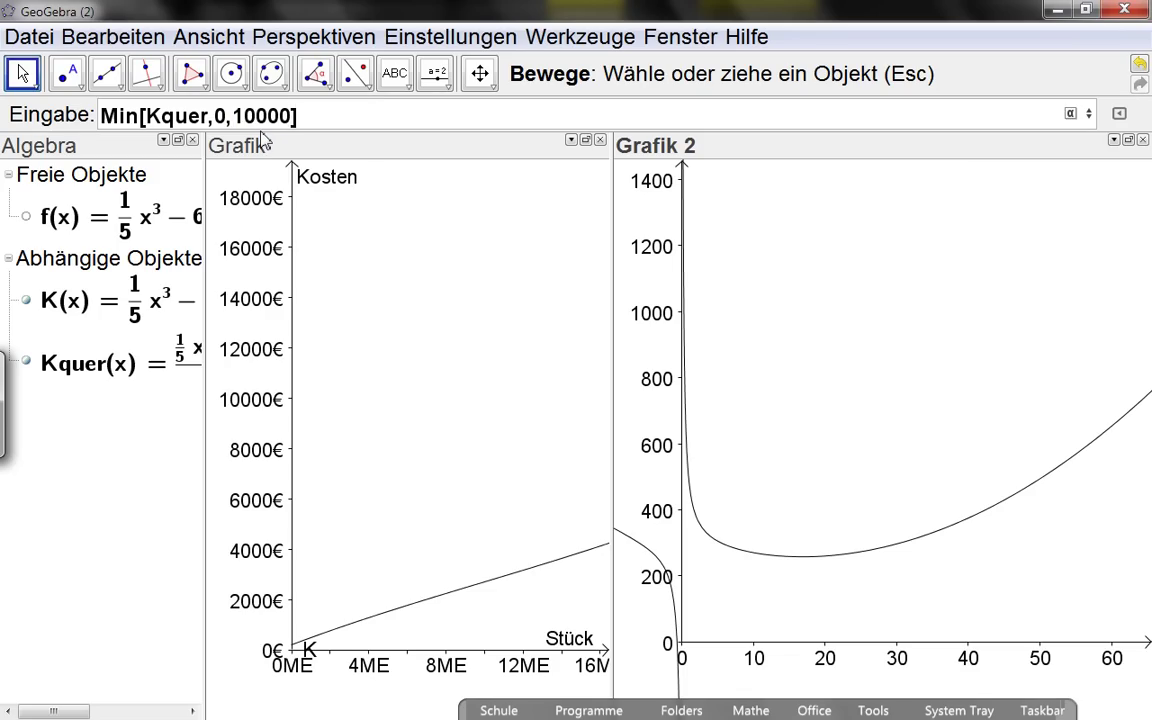
{"action": "type", "text": "00"}
{"action": "key", "text": "BackSpace"}
{"action": "key", "text": "BackSpace"}
{"action": "type", "text": "0"}
{"action": "key", "text": "BackSpace"}
{"action": "key", "text": "Return"}
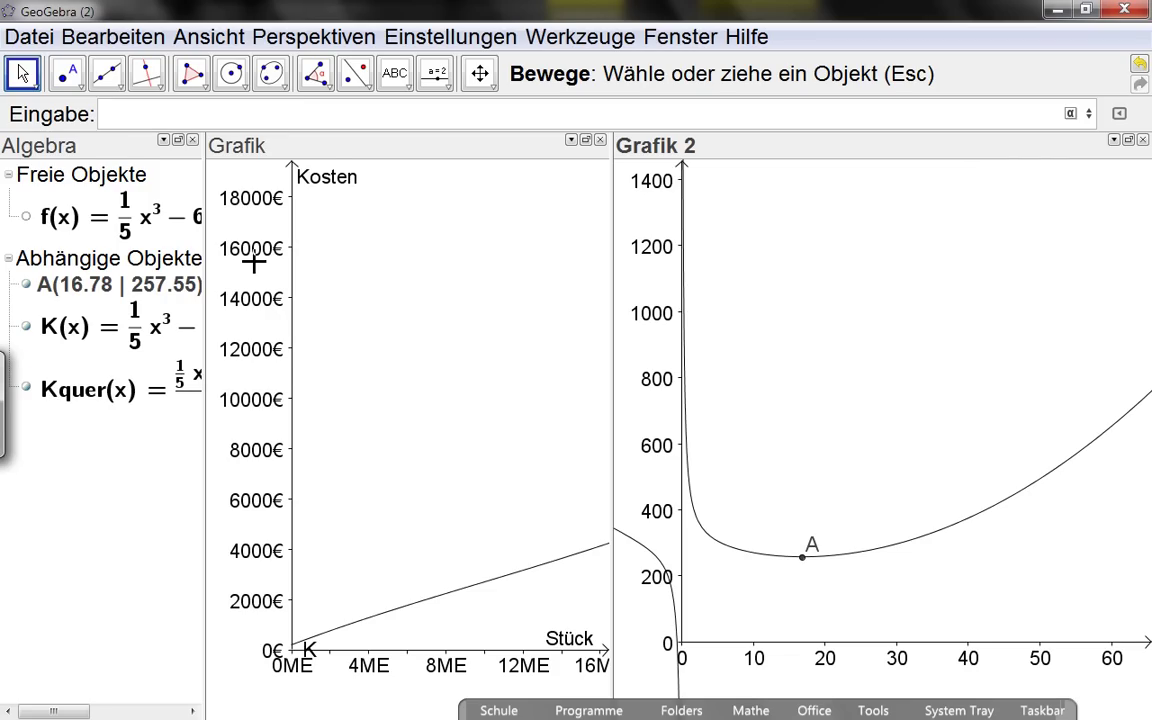
Widen the Algebra view to read the minimum point and function terms, and recall the Min[Kquer,0,10000] command for review.
{"action": "left_click_drag", "start_coordinate": [206, 327], "coordinate": [337, 327]}
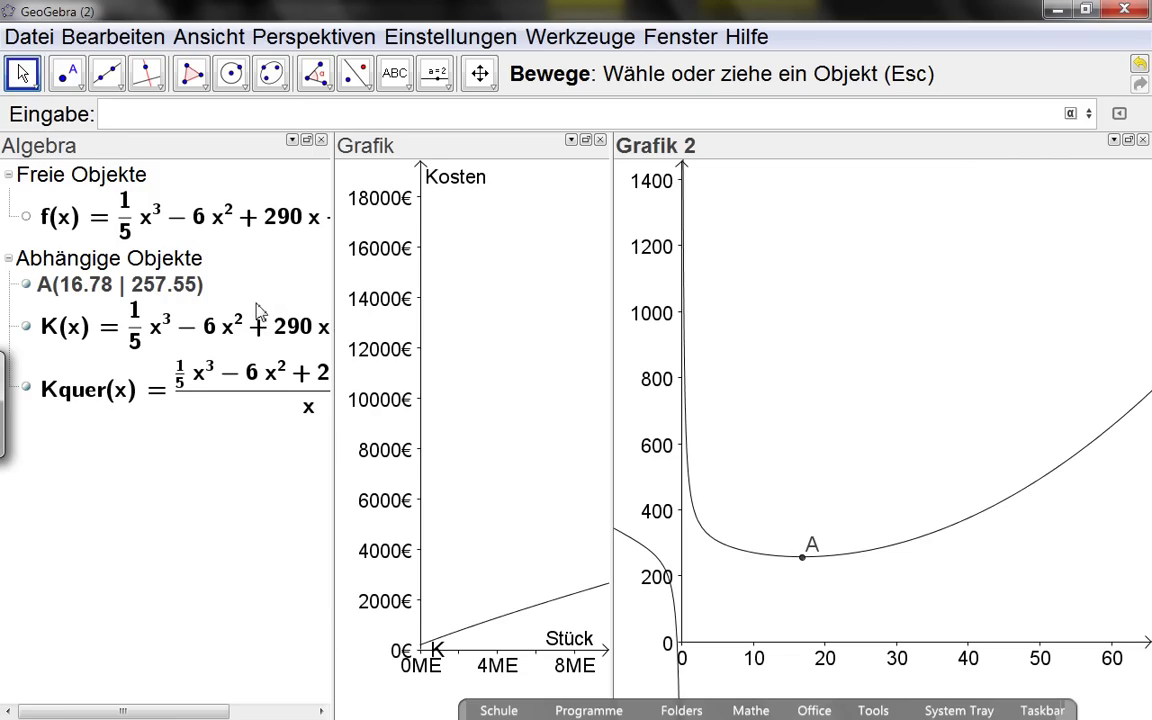
{"action": "mouse_move", "coordinate": [107, 300]}
{"action": "key", "text": "Up"}
{"action": "key", "text": "Return"}
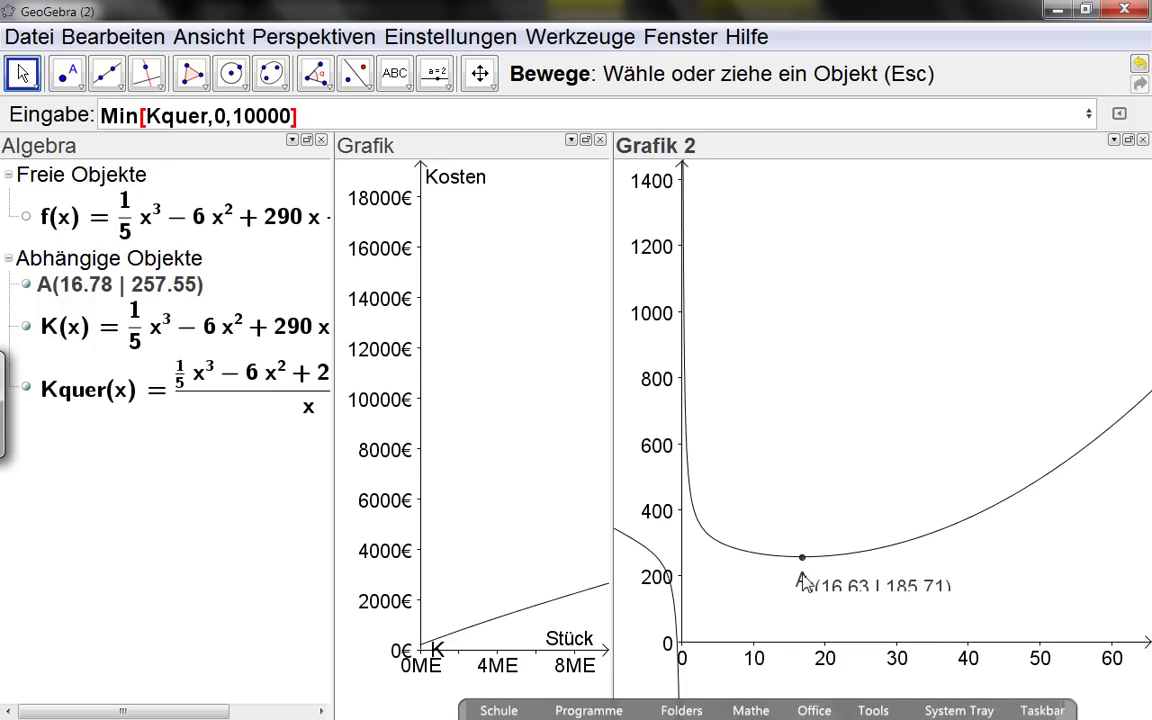
{"action": "left_click_drag", "start_coordinate": [298, 116], "coordinate": [231, 116]}
{"action": "left_click", "coordinate": [345, 113]}
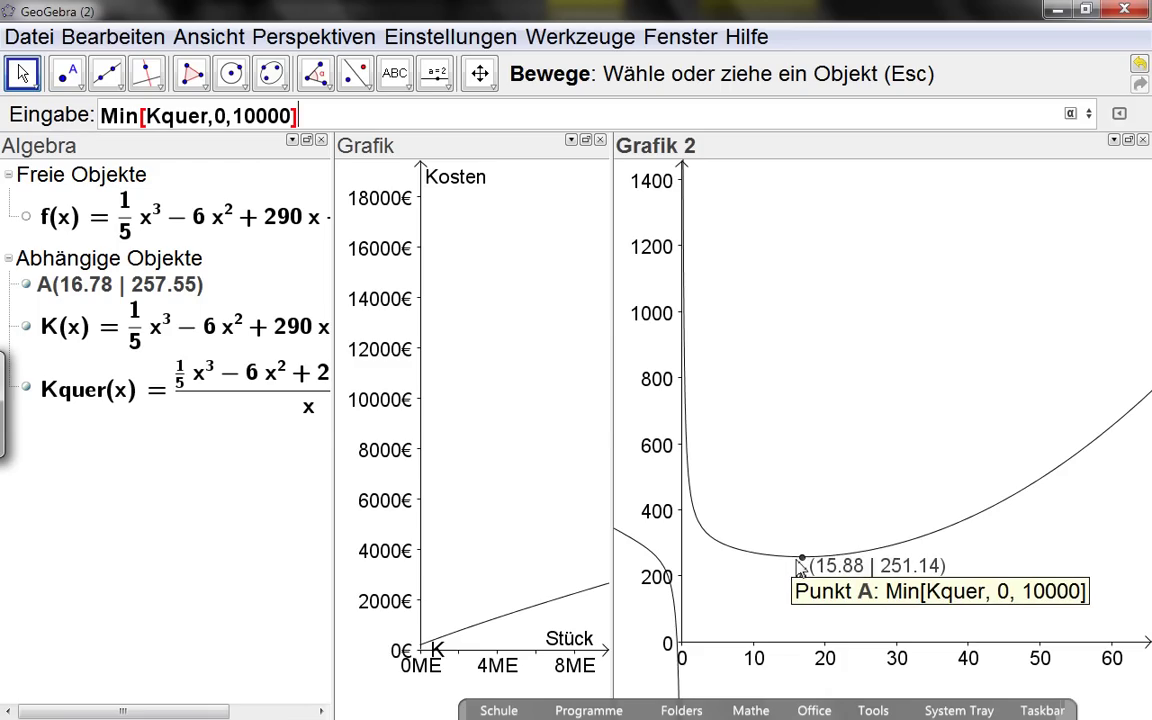
Rename the minimum point A as BOP.
{"action": "left_click", "coordinate": [75, 288]}
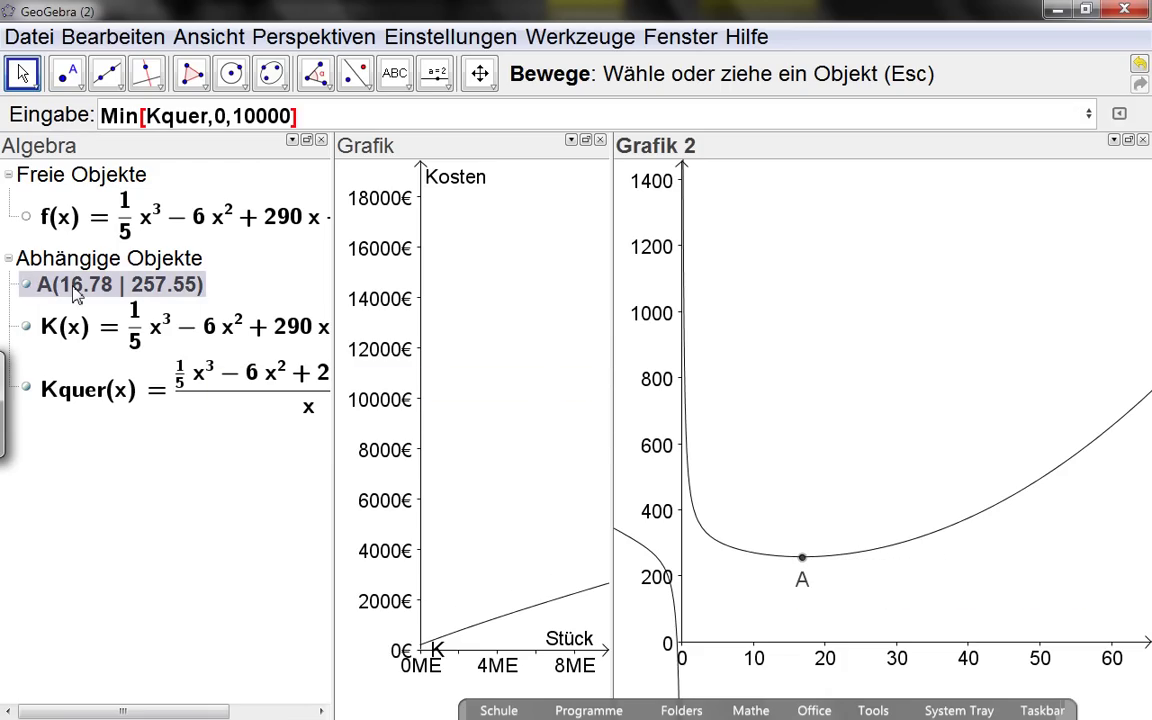
{"action": "type", "text": "BOP"}
{"action": "key", "text": "Return"}
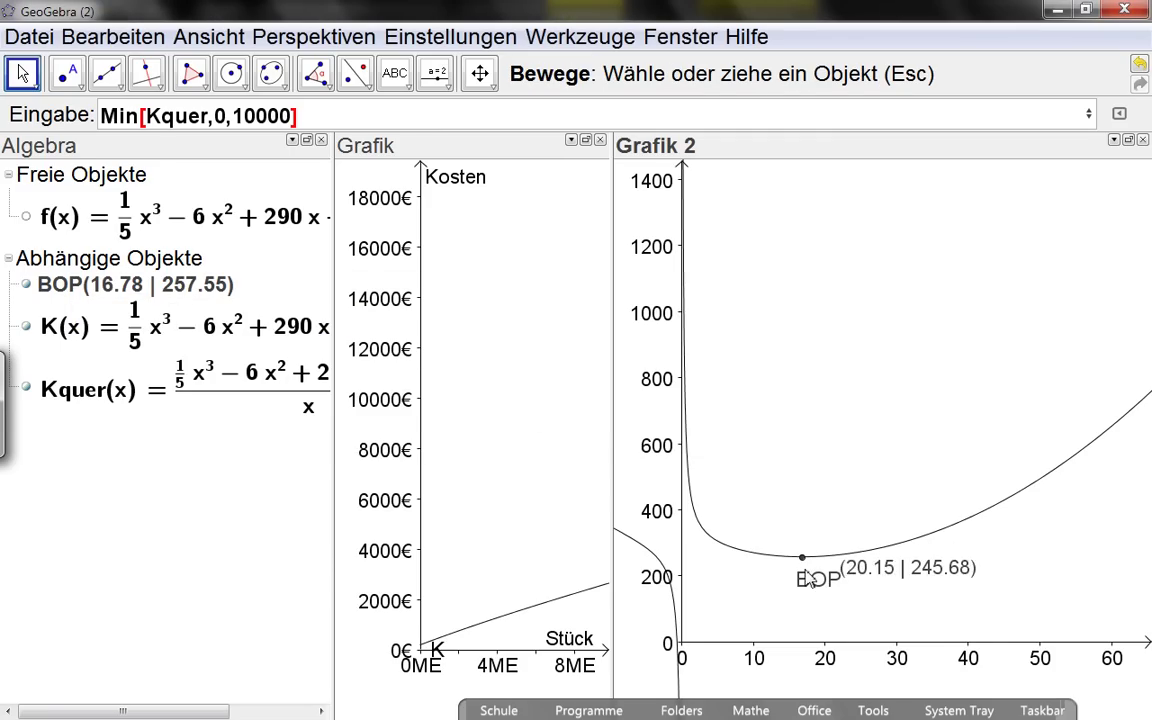
Narrow Grafik 2 slightly and widen the Algebra view so BOP's coordinates and most function terms can be read.
{"action": "left_click_drag", "start_coordinate": [615, 448], "coordinate": [780, 444]}
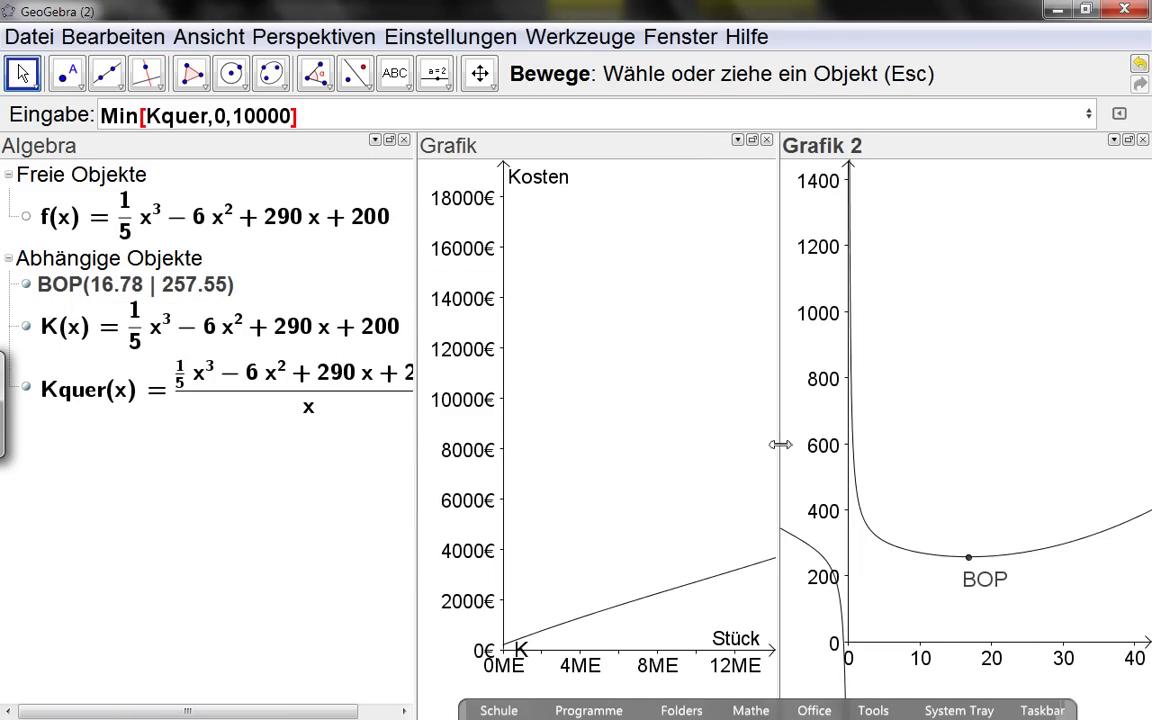
{"action": "left_click_drag", "start_coordinate": [415, 417], "coordinate": [224, 416]}
{"action": "left_click_drag", "start_coordinate": [776, 450], "coordinate": [683, 449]}
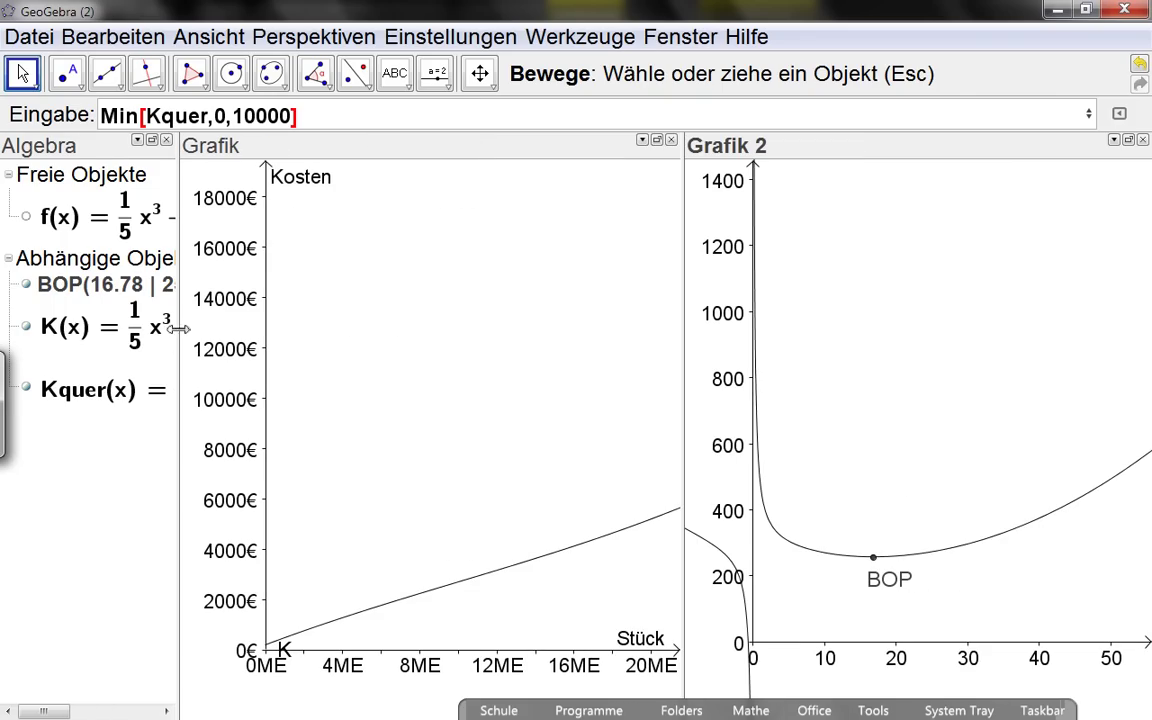
{"action": "left_click_drag", "start_coordinate": [178, 328], "coordinate": [378, 329]}
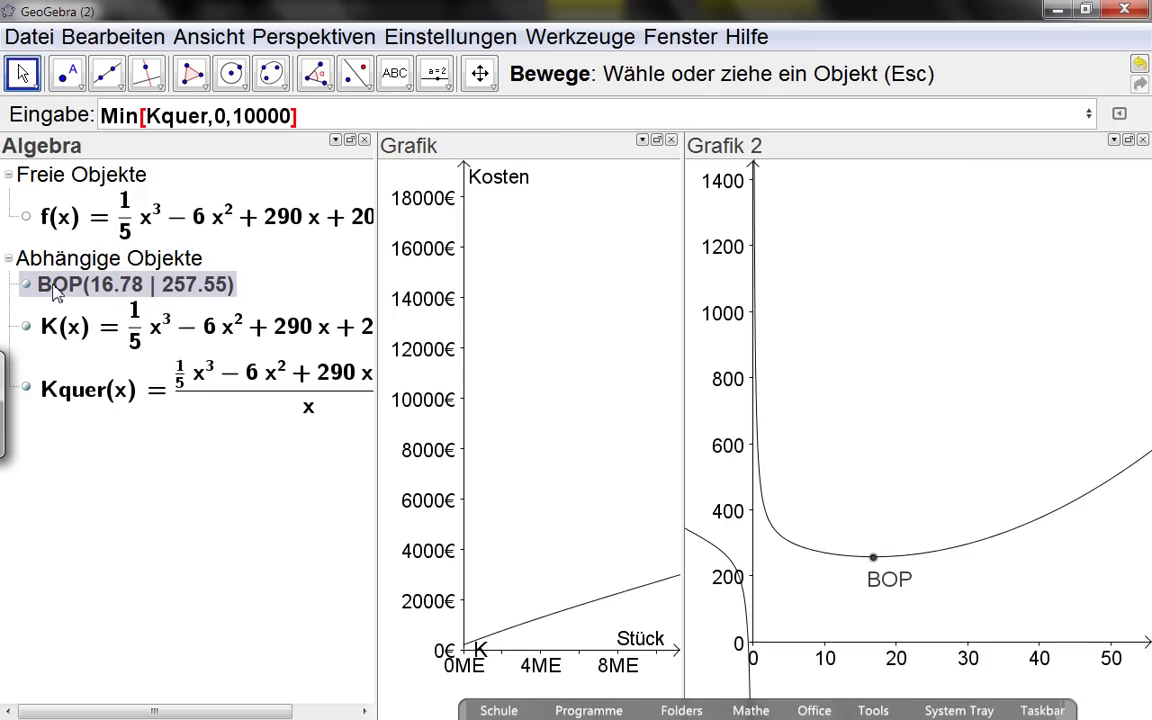
Clear the recalled Min command from the input line.
{"action": "mouse_move", "coordinate": [57, 290]}
{"action": "left_click_drag", "start_coordinate": [298, 116], "coordinate": [38, 116]}
{"action": "key", "text": "BackSpace"}
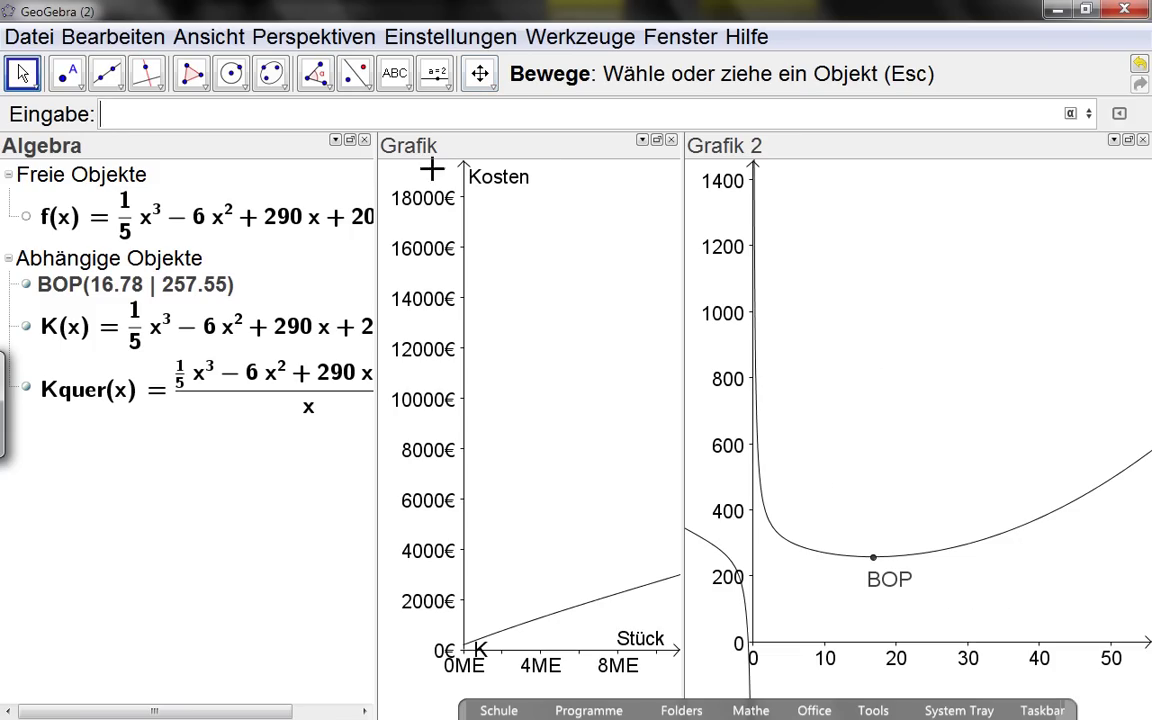
Try placing Grafik beneath the Algebra view, and return it to the side-by-side arrangement.
{"action": "left_click_drag", "start_coordinate": [382, 148], "coordinate": [180, 420]}
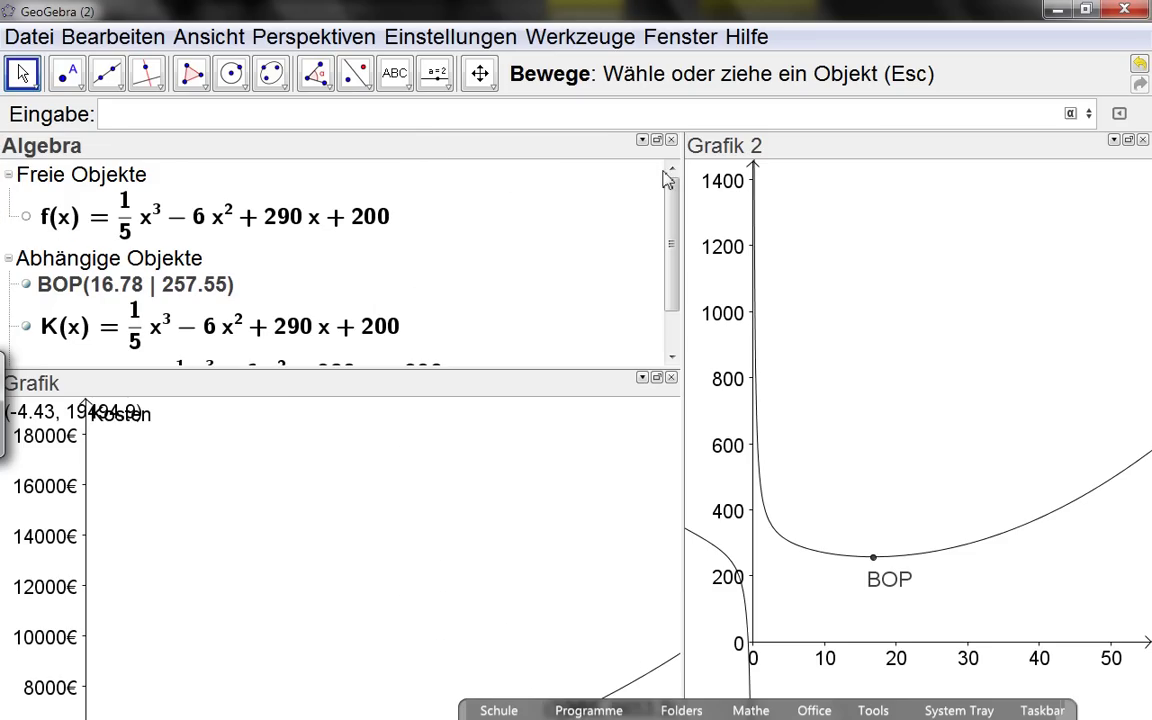
{"action": "left_click_drag", "start_coordinate": [609, 149], "coordinate": [45, 400]}
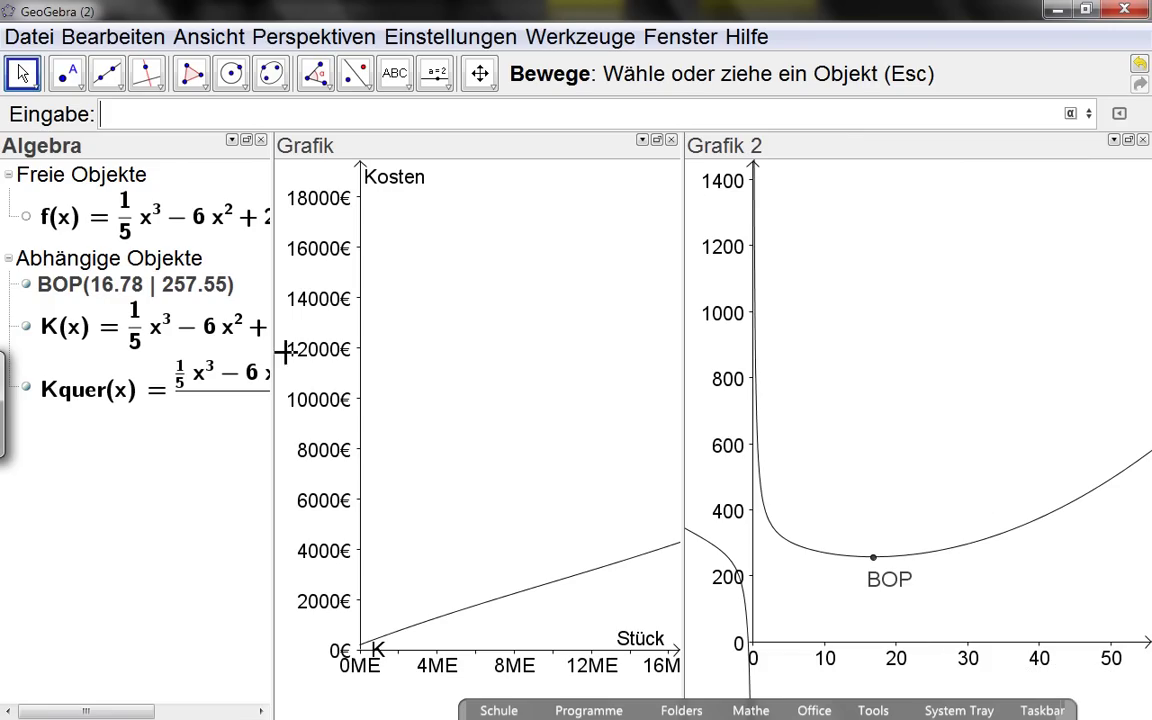
Shift the Kquer curve rightward in Grafik 2 and size the Algebra view just wide enough to read BOP's coordinates.
{"action": "left_click_drag", "start_coordinate": [270, 353], "coordinate": [103, 352]}
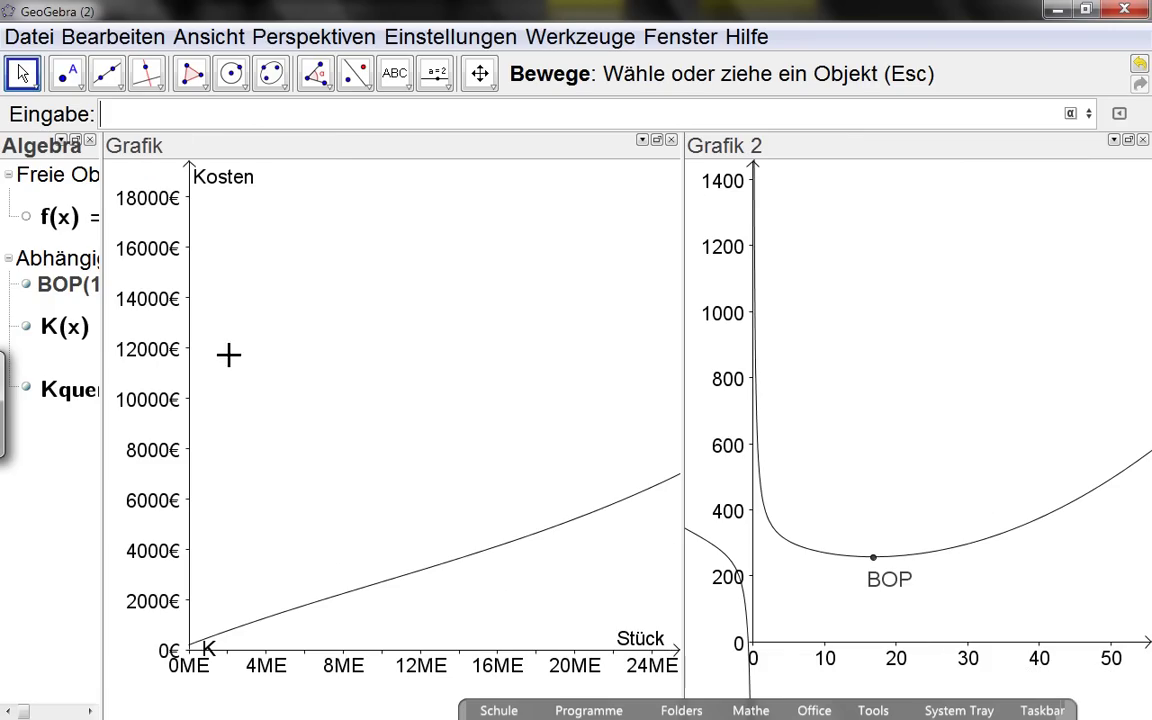
{"action": "left_click_drag", "start_coordinate": [882, 411], "coordinate": [974, 411]}
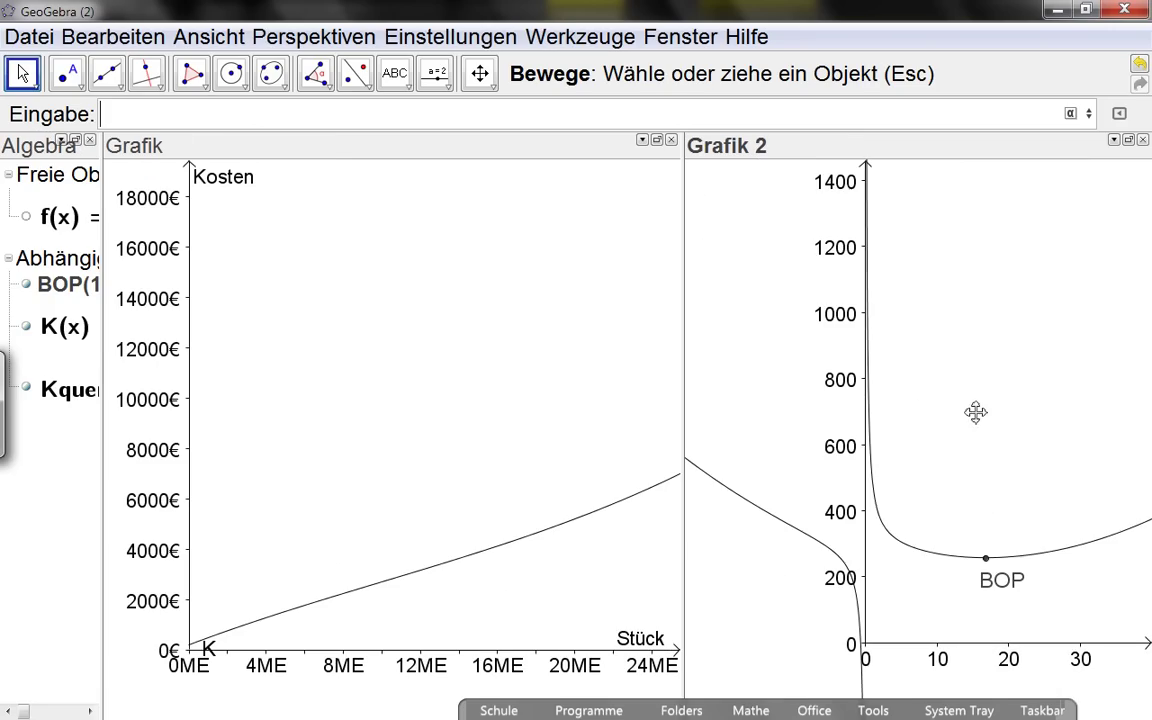
{"action": "left_click_drag", "start_coordinate": [100, 352], "coordinate": [298, 350]}
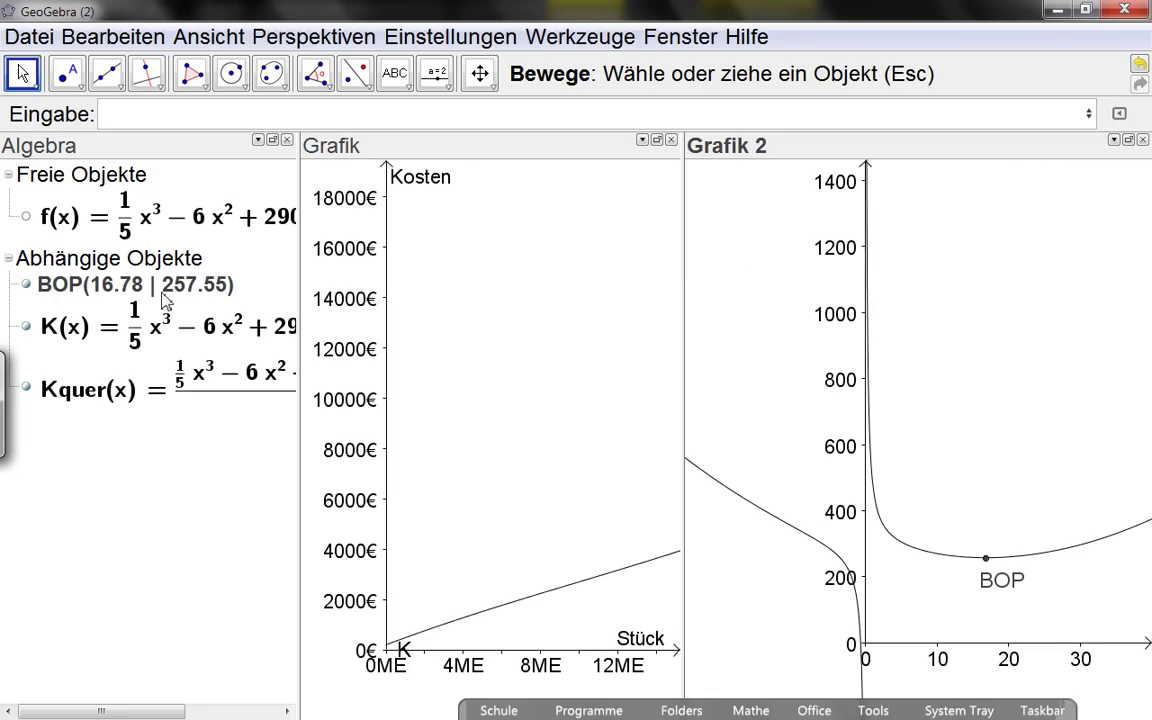
{"action": "left_click", "coordinate": [143, 231]}
{"action": "double_click", "coordinate": [129, 234]}
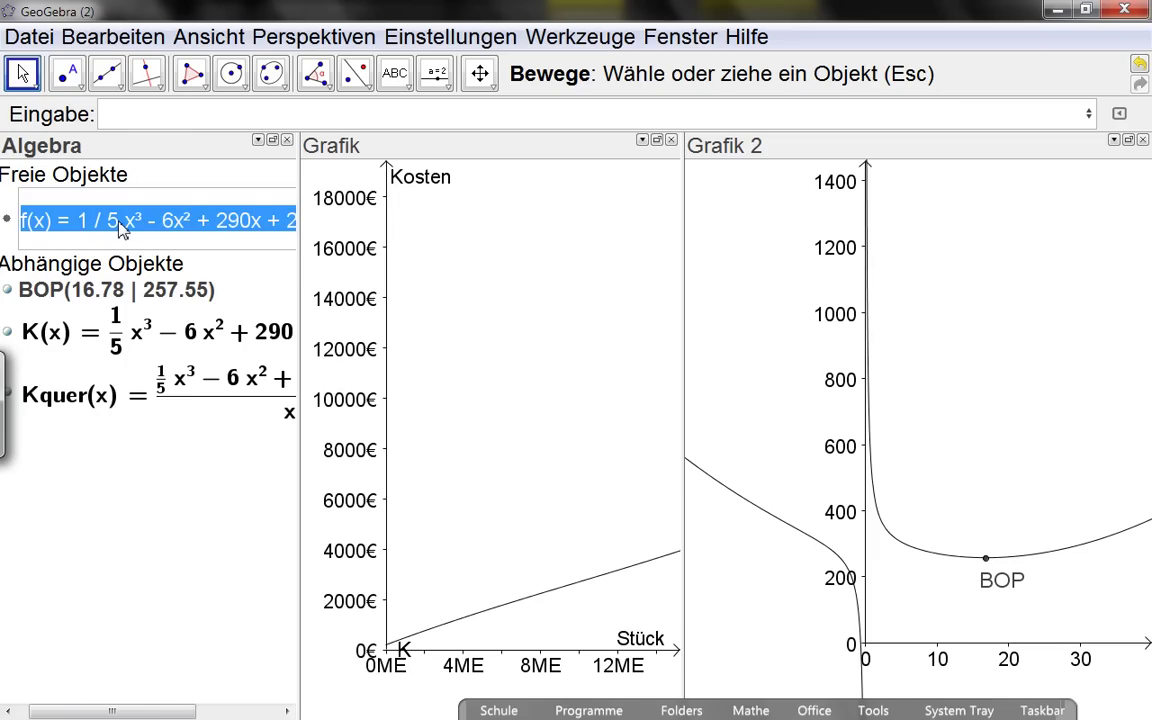
{"action": "key", "text": "Escape"}
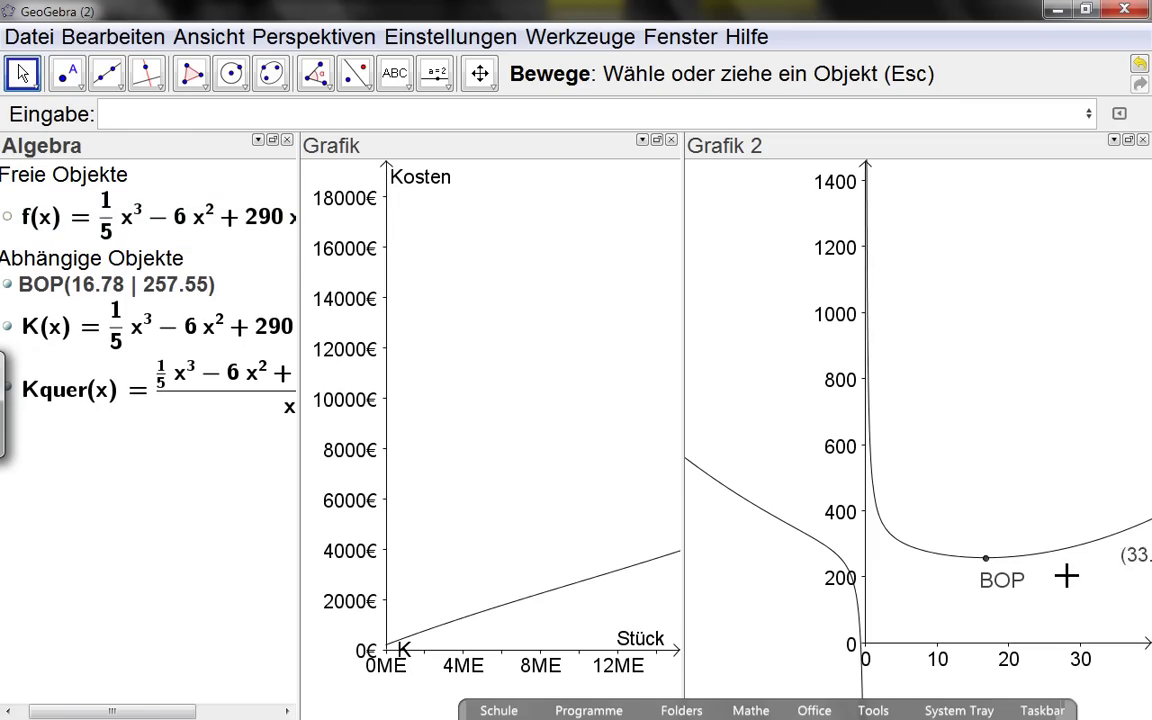
{"action": "left_click_drag", "start_coordinate": [1067, 576], "coordinate": [1060, 578]}
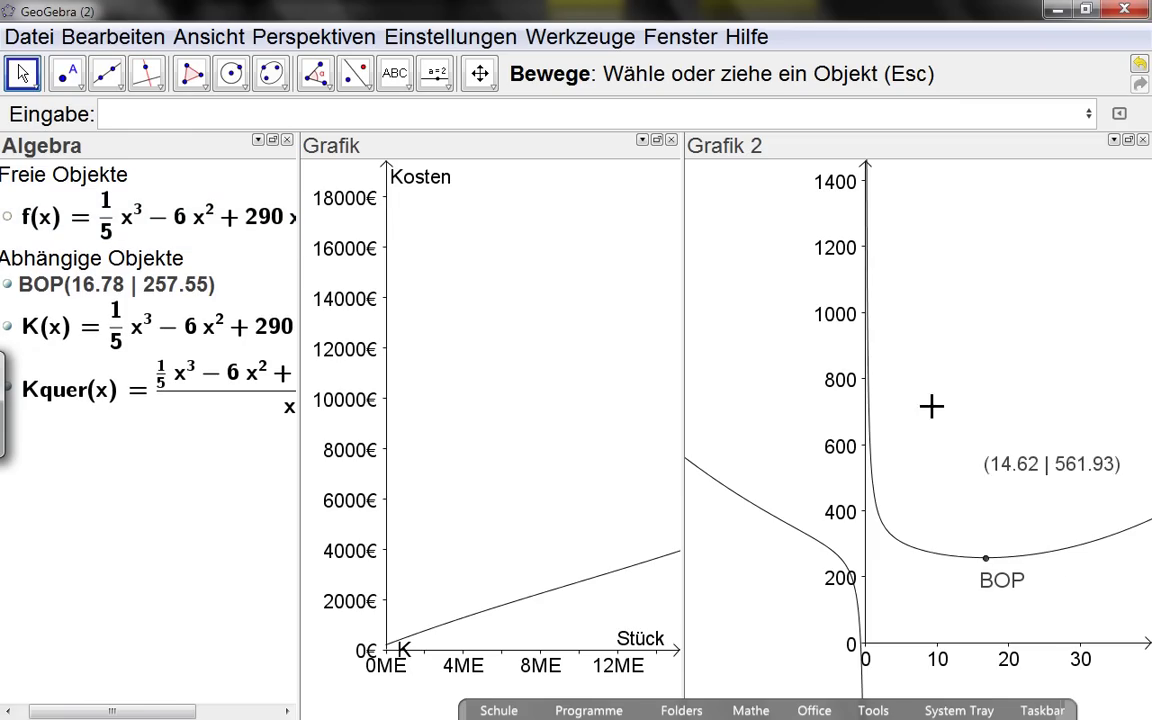
Start creating a new custom tool and place its dialog over the graphics views, ready for choosing output objects.
{"action": "left_click", "coordinate": [561, 45]}
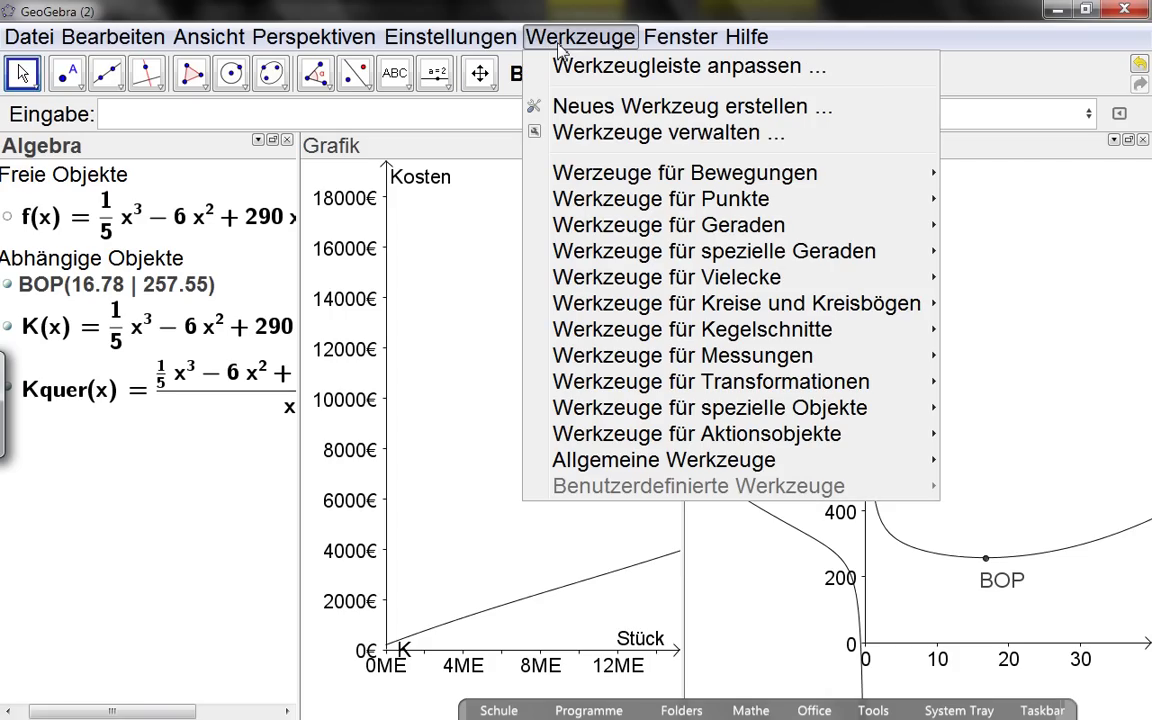
{"action": "left_click", "coordinate": [590, 107]}
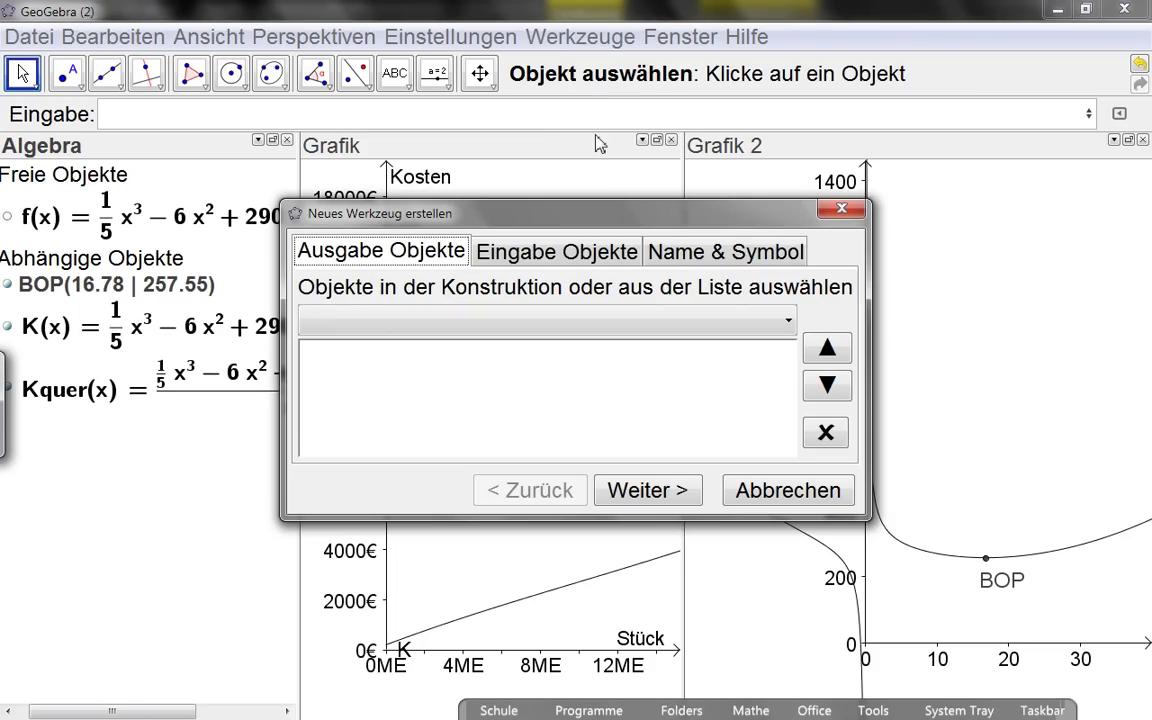
{"action": "left_click_drag", "start_coordinate": [589, 217], "coordinate": [543, 158]}
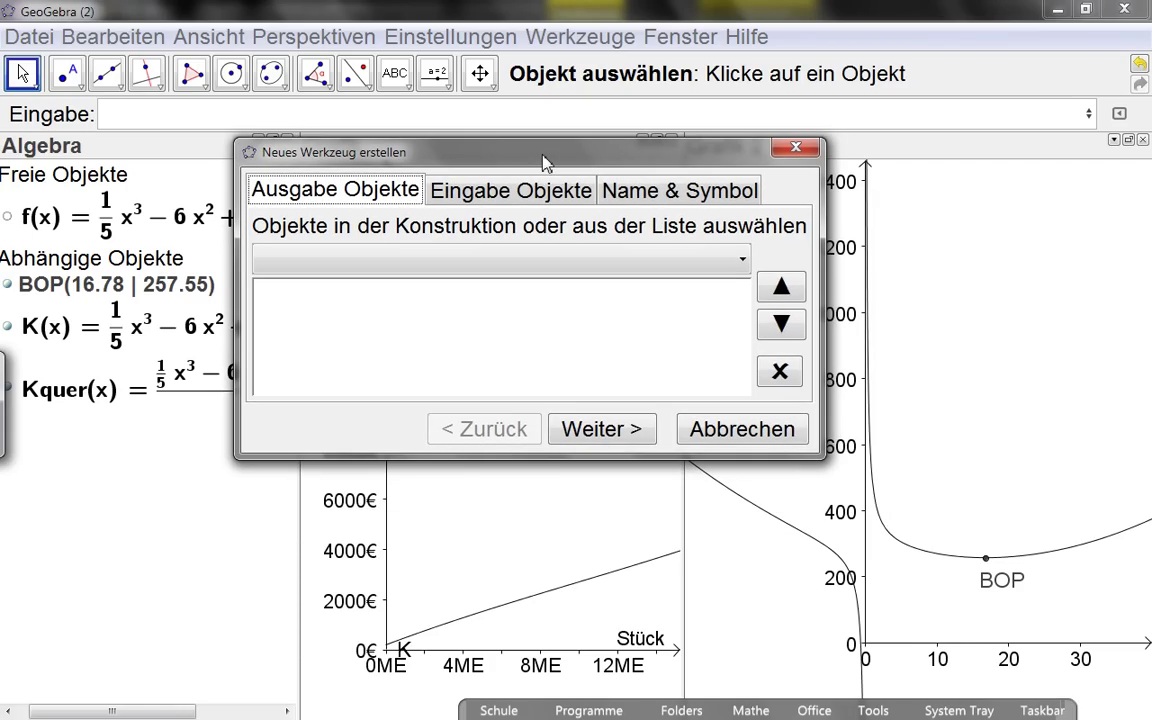
{"action": "left_click_drag", "start_coordinate": [543, 158], "coordinate": [601, 204]}
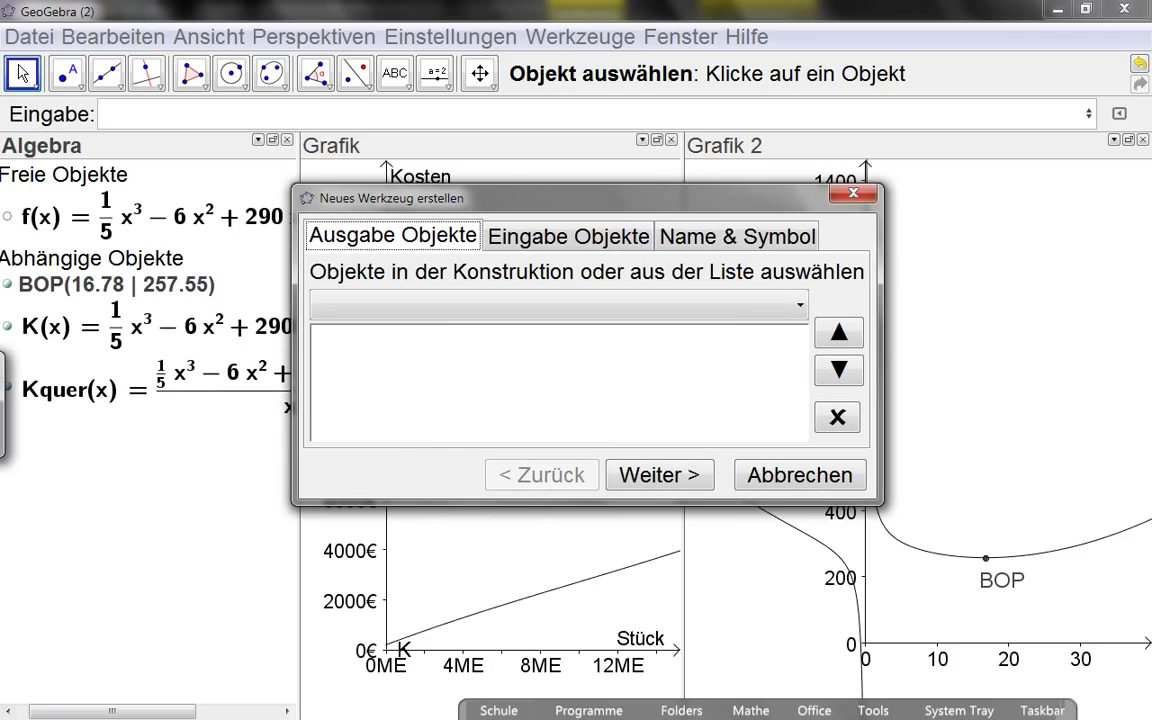